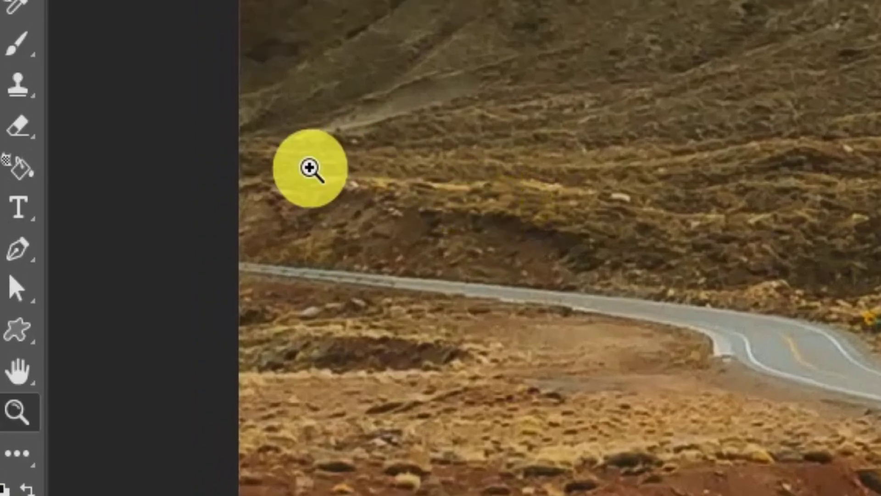
Trace a closed Pen path along the road's far edge and around the sky
key("p")
left_click(233, 261)
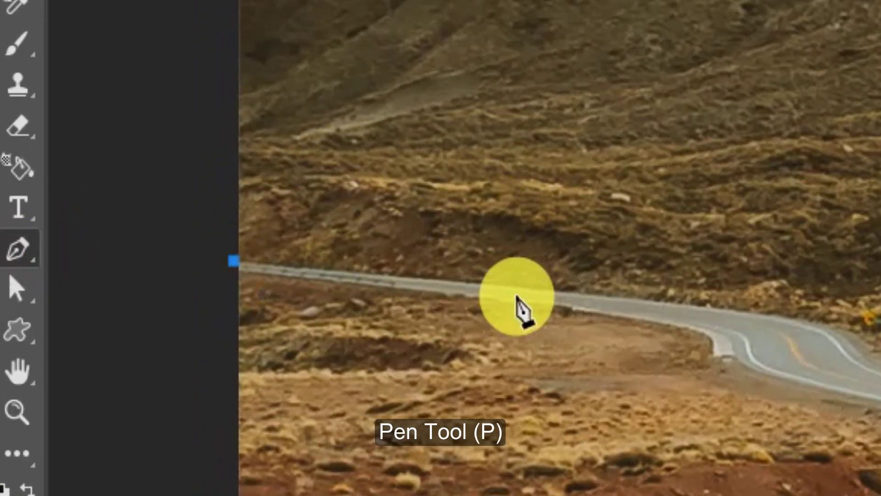
left_click(666, 306)
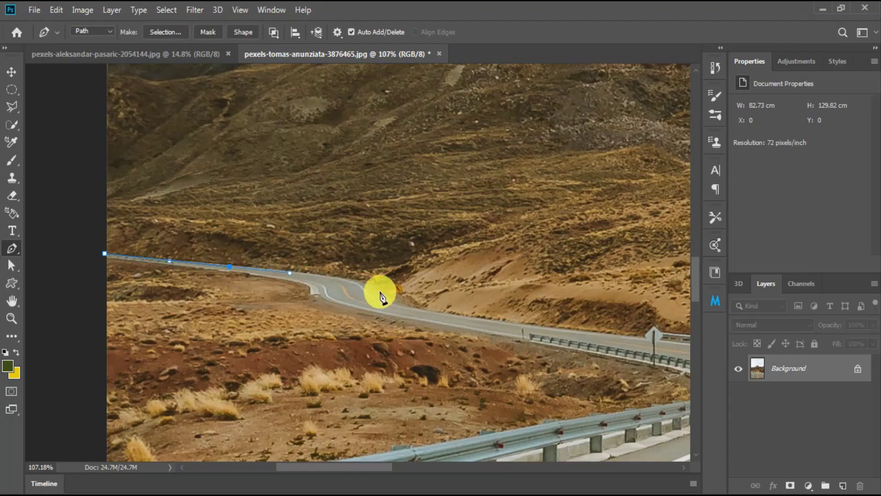
left_click_drag(562, 332, 317, 317)
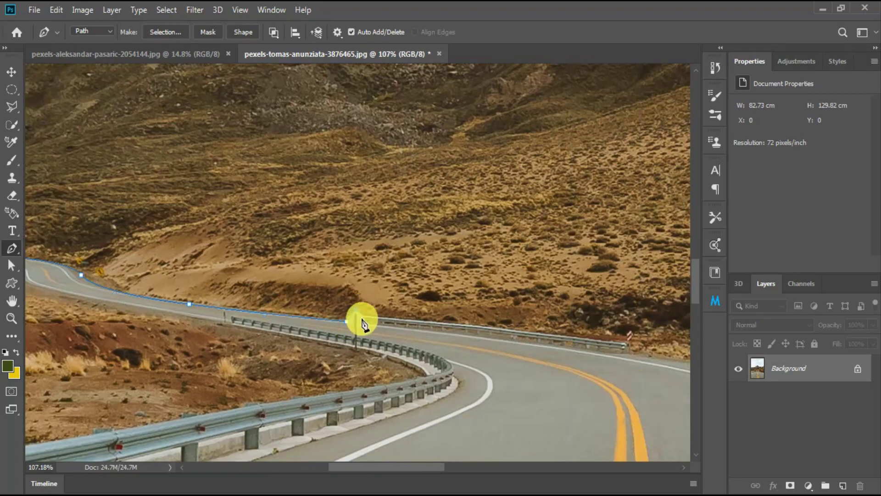
left_click(526, 337)
left_click_drag(594, 362, 290, 226)
left_click(325, 209)
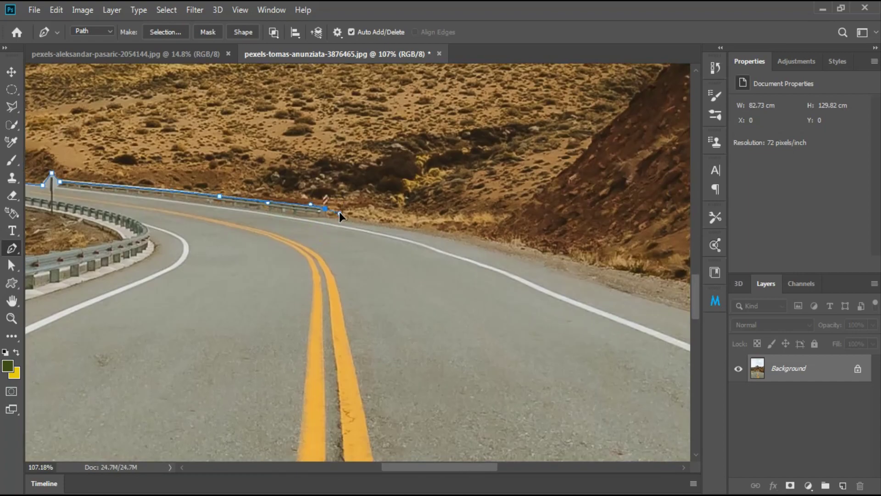
left_click(366, 224)
key("ctrl+minus")
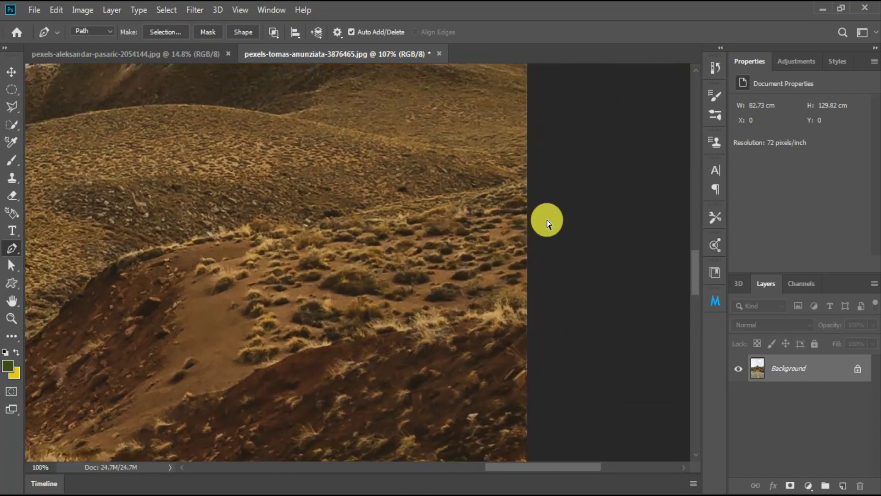
mouse_move(545, 220)
left_mouse_down()
mouse_move(478, 360)
mouse_move(230, 228)
left_mouse_up()
left_click(269, 248)
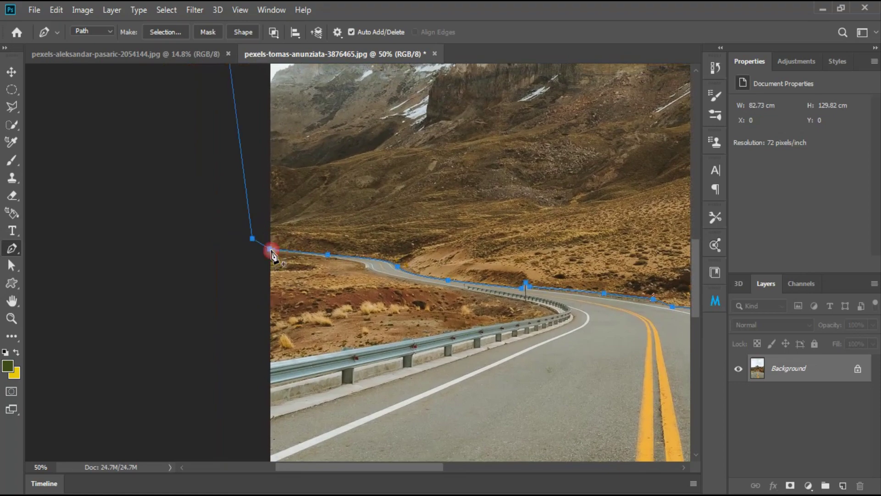
left_click(327, 254)
Convert the traced path to a selection and invert it to the road
right_click(328, 257)
left_click(373, 250)
left_click(507, 121)
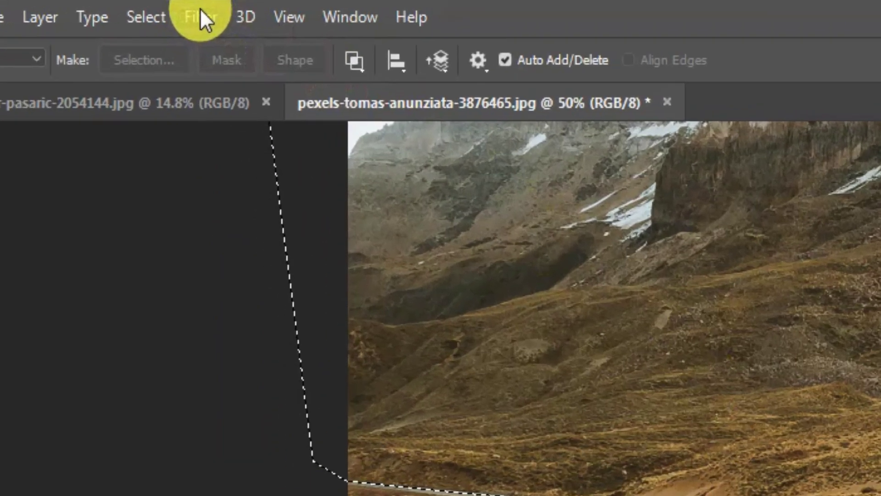
left_click(146, 17)
left_click(168, 118)
Add the layer mask hiding mountains and sky, then zoom onto the hillside
left_click(703, 479)
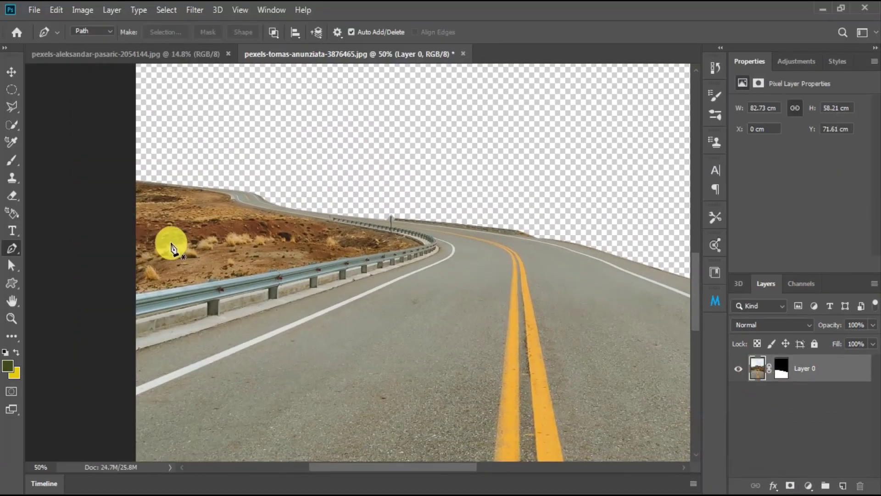
left_click(170, 242, "alt")
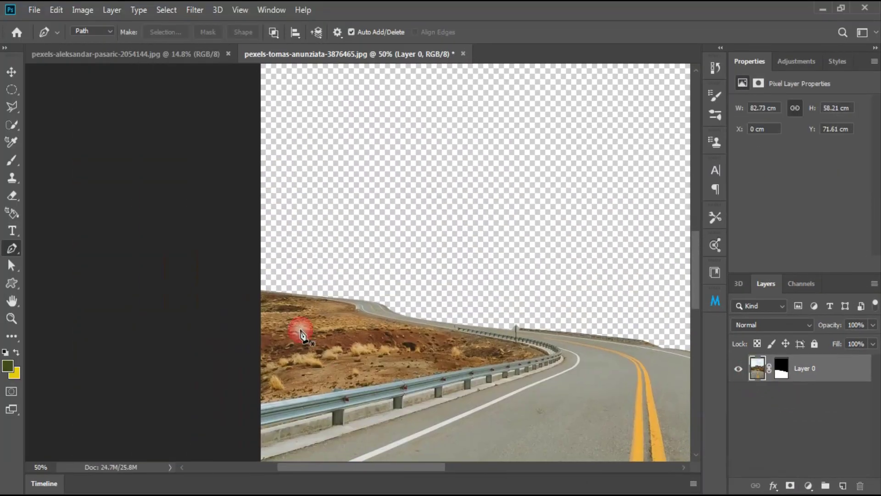
left_click_drag(269, 318, 321, 293)
Pen-trace the brown hillside along its top edge and the guardrail
key("p")
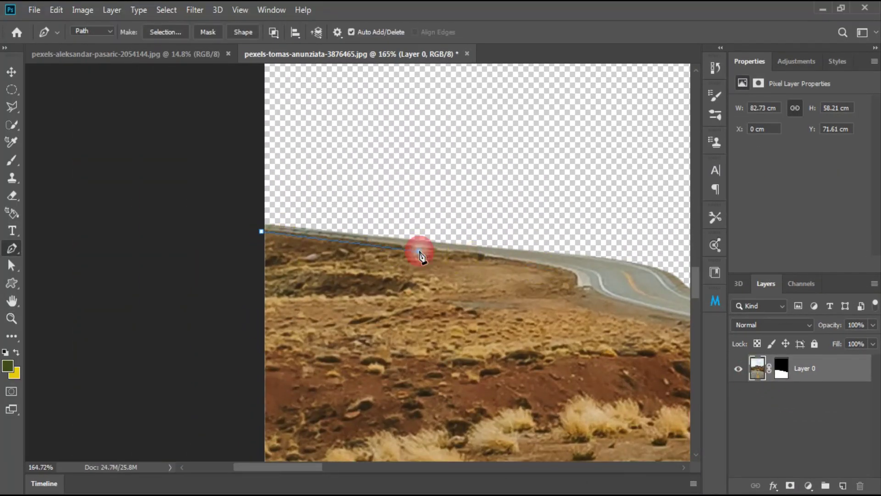
left_click(406, 248)
left_click_drag(540, 270, 424, 190)
mouse_move(459, 213)
left_mouse_down()
mouse_move(445, 237)
mouse_move(269, 214)
left_mouse_up()
left_click(330, 227)
left_click(581, 278)
left_click_drag(580, 278, 491, 154)
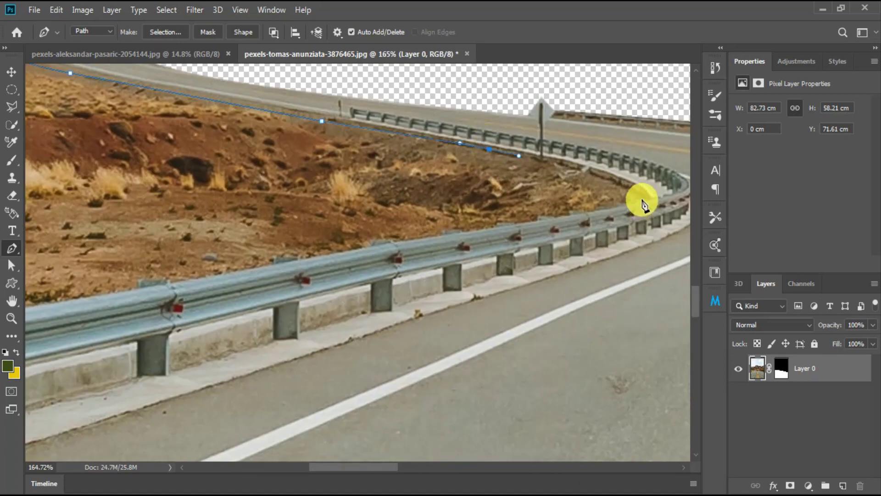
scroll(409, 243, "left", 5)
scroll(303, 275, "left", 5)
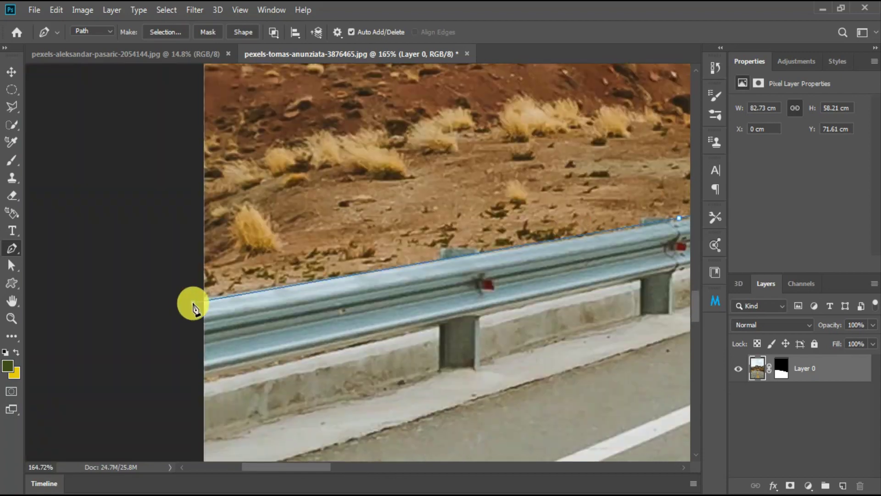
scroll(183, 220, "up", 5)
Turn the hillside path into a selection, delete it, and deselect
right_click(315, 123)
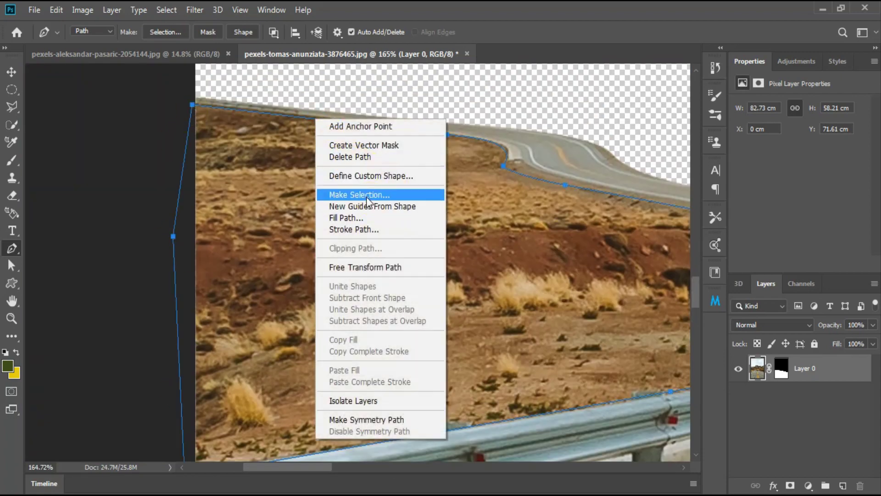
left_click(363, 193)
left_click(509, 122)
key("Delete")
key("Delete")
key("ctrl+d")
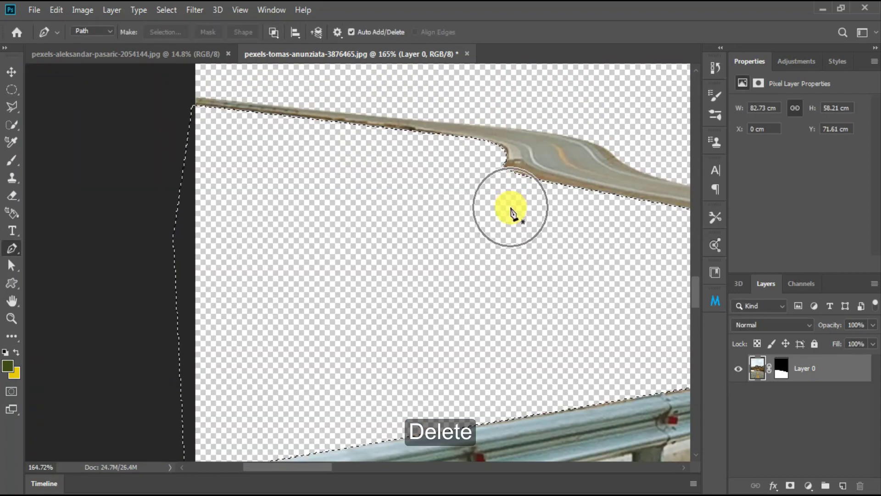
Widen the canvas to the left with the Crop tool
key("c")
key("z")
left_click_drag(459, 266, 330, 380)
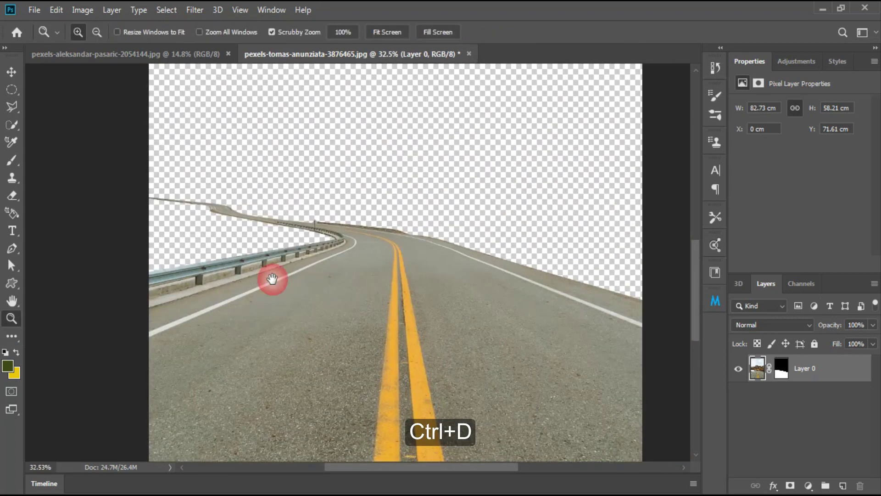
key("v")
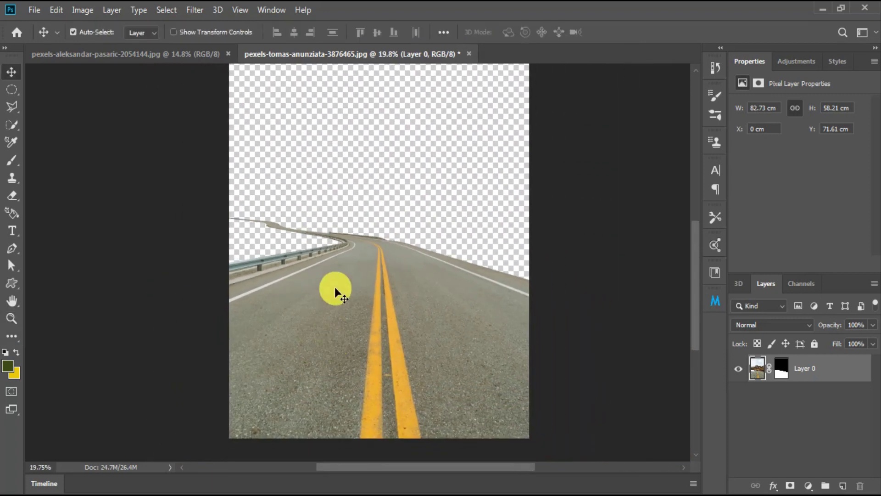
key("c")
left_click_drag(230, 196, 177, 201)
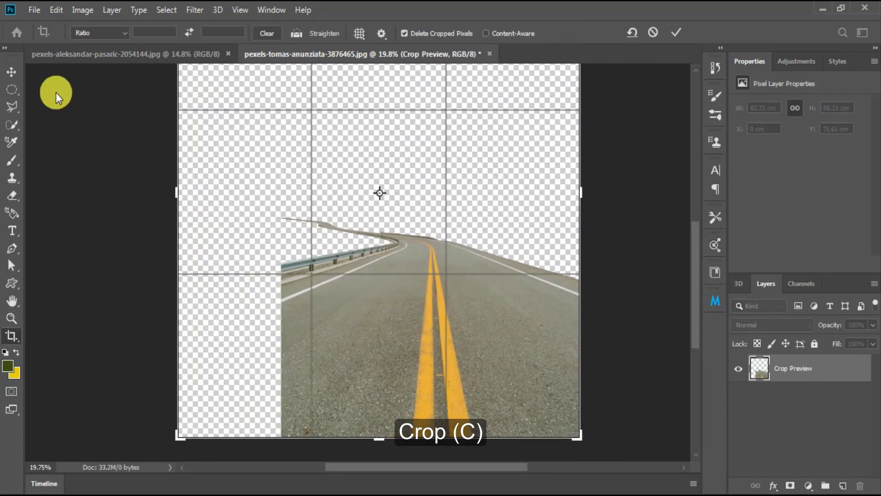
key("Return")
Move and stretch the road layer to span the full canvas width
key("v")
left_click_drag(441, 290, 401, 325)
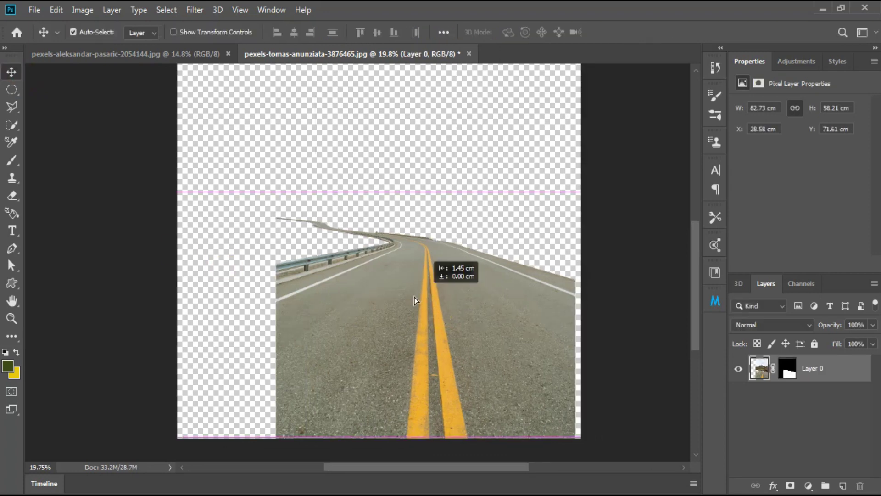
key("ctrl+t")
left_click_drag(540, 225, 581, 225)
left_click_drag(241, 243, 179, 271)
mouse_move(378, 313)
left_mouse_down()
mouse_move(378, 332)
mouse_move(354, 324)
left_mouse_up()
Apply the resize, lower the road near the bottom, and open the green field photo
key("Return")
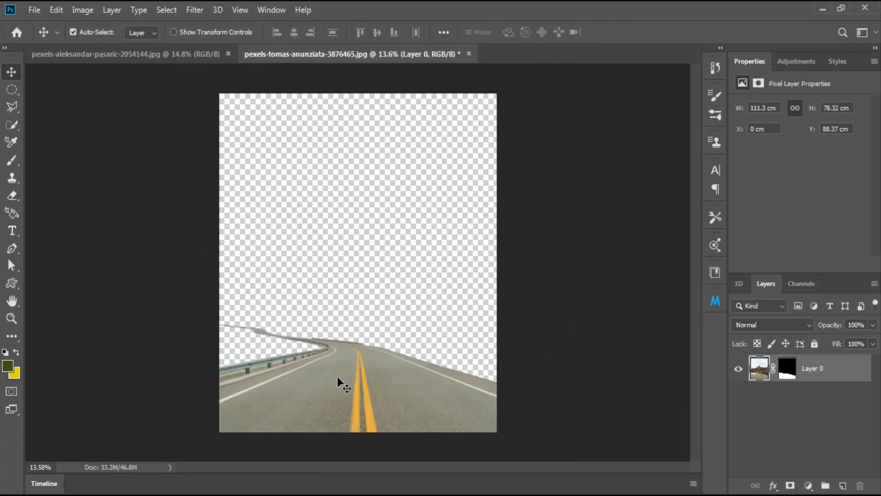
left_click_drag(346, 376, 335, 354)
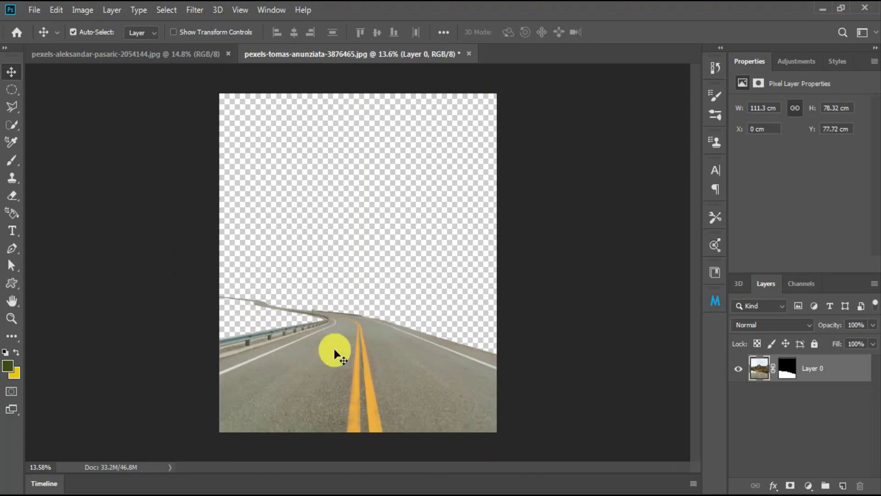
left_click(34, 10)
left_click(42, 36)
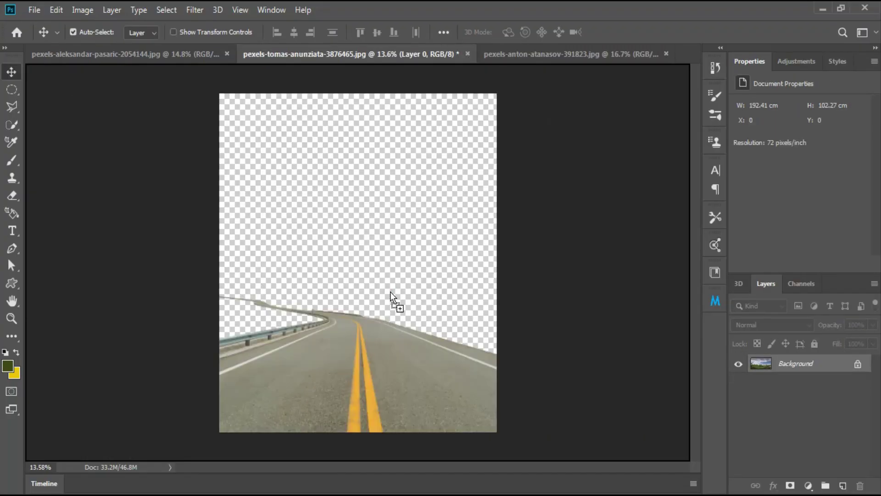
Bring the field photo in as Layer 1 below the road and raise its horizon behind it
left_click_drag(467, 287, 391, 311)
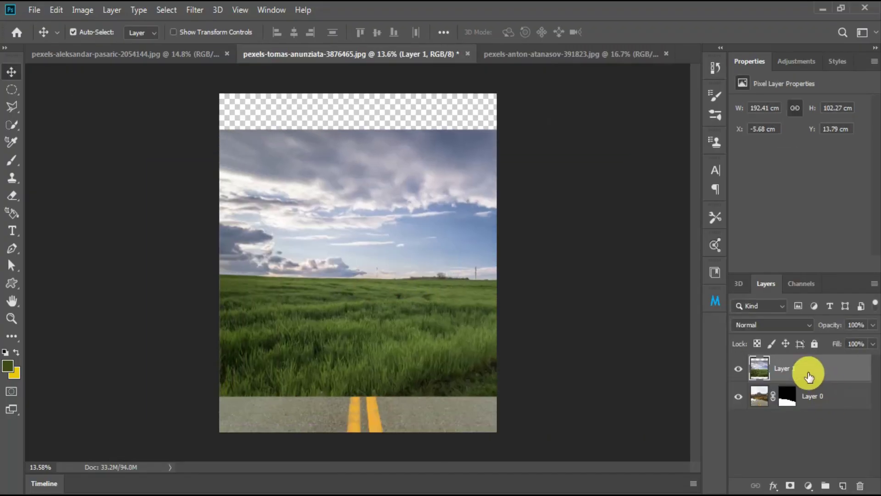
left_click_drag(806, 373, 801, 405)
key("z")
left_click_drag(384, 332, 396, 305)
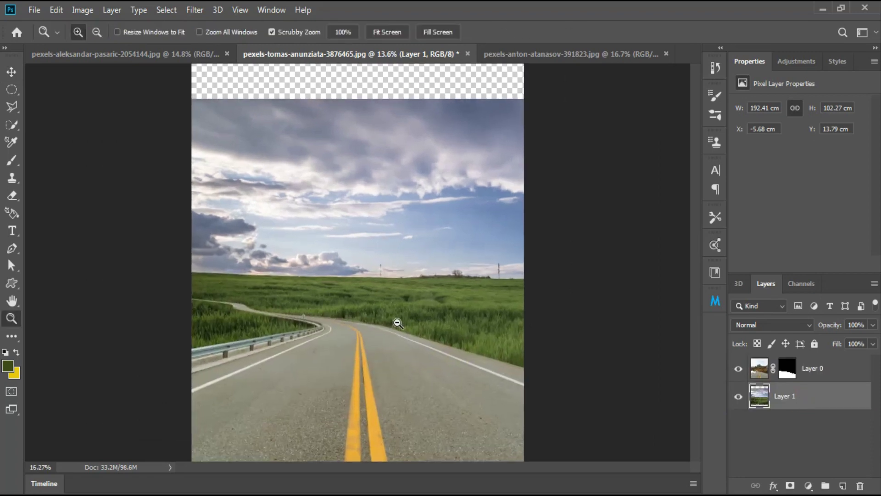
key("v")
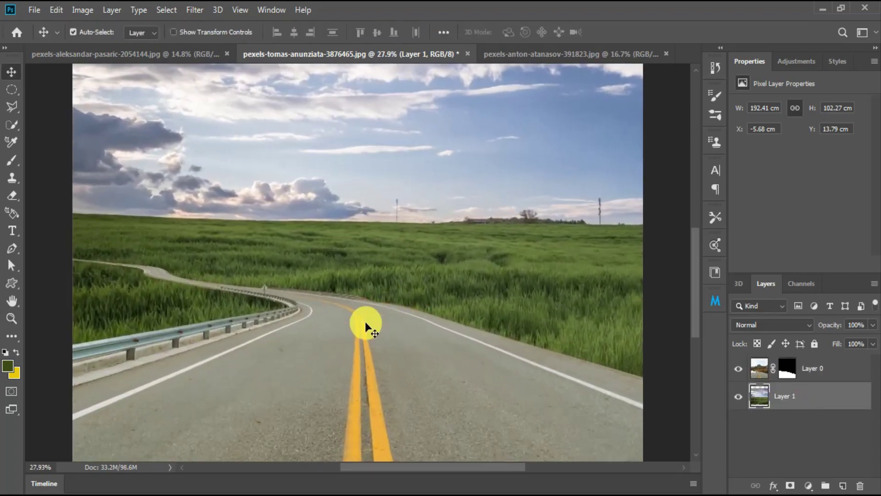
mouse_move(364, 321)
left_mouse_down()
mouse_move(437, 437)
mouse_move(387, 365)
mouse_move(389, 337)
left_mouse_up()
mouse_move(389, 336)
left_mouse_down()
mouse_move(290, 245)
mouse_move(409, 270)
mouse_move(467, 299)
mouse_move(432, 289)
left_mouse_up()
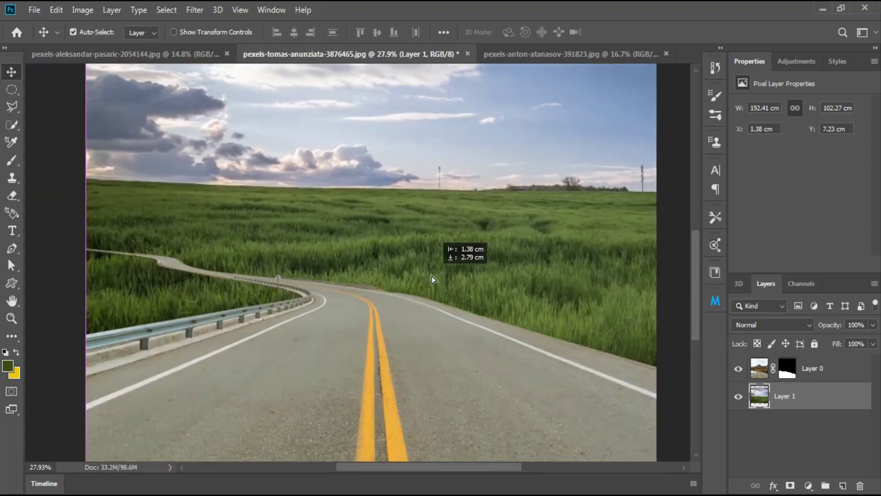
scroll(412, 278, "up", 4)
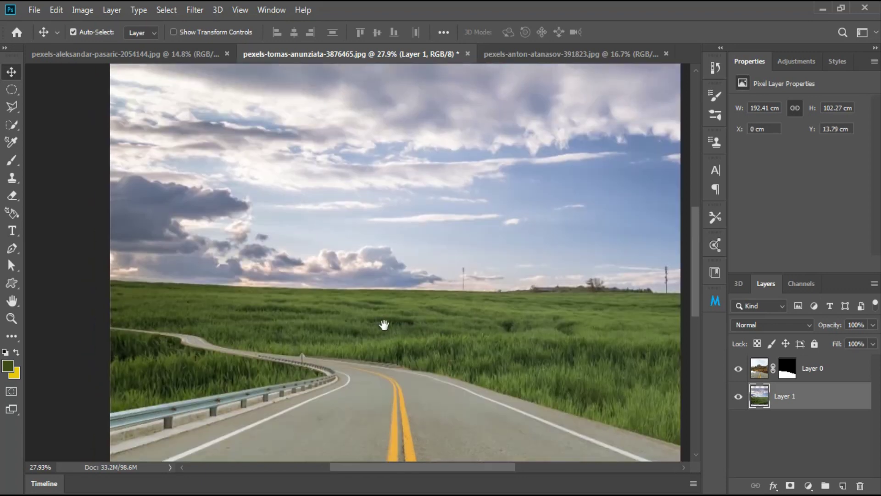
Erase the cloudy sky strip above the field
key("e")
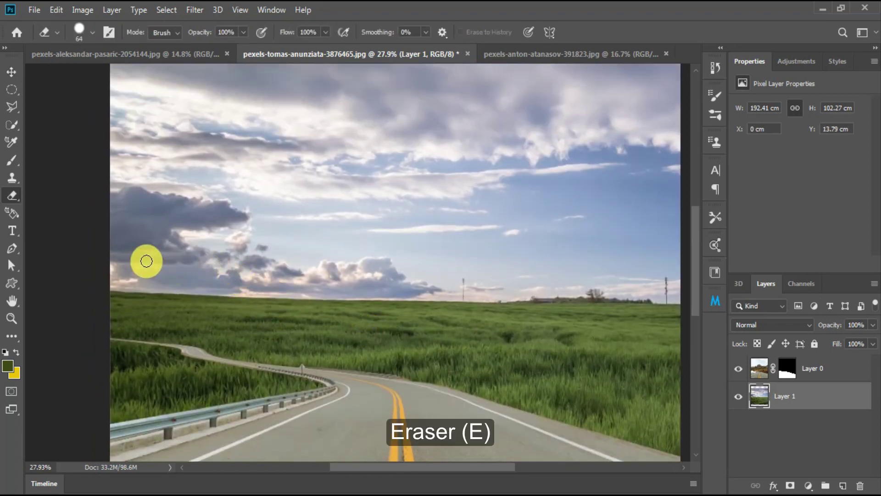
left_click(350, 297, "shift")
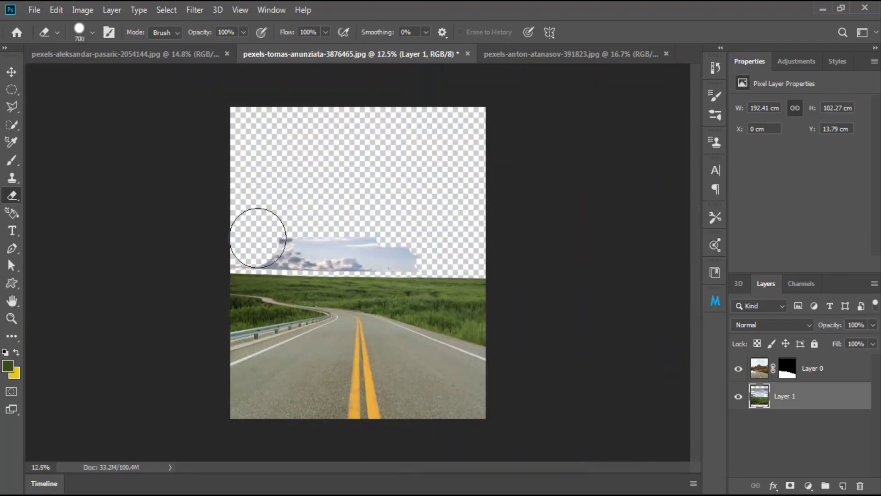
left_click_drag(258, 238, 372, 241)
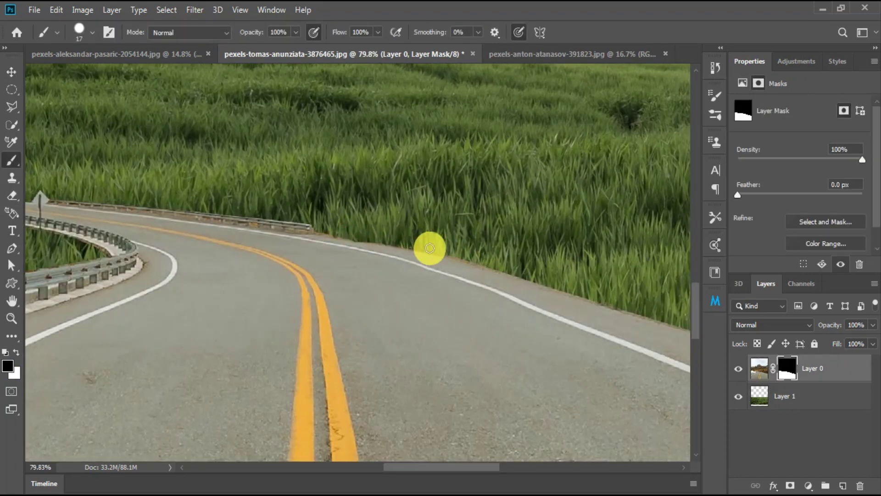
Paint Layer 0's mask along the road's right shoulder so it meets the grass cleanly
left_click(473, 258)
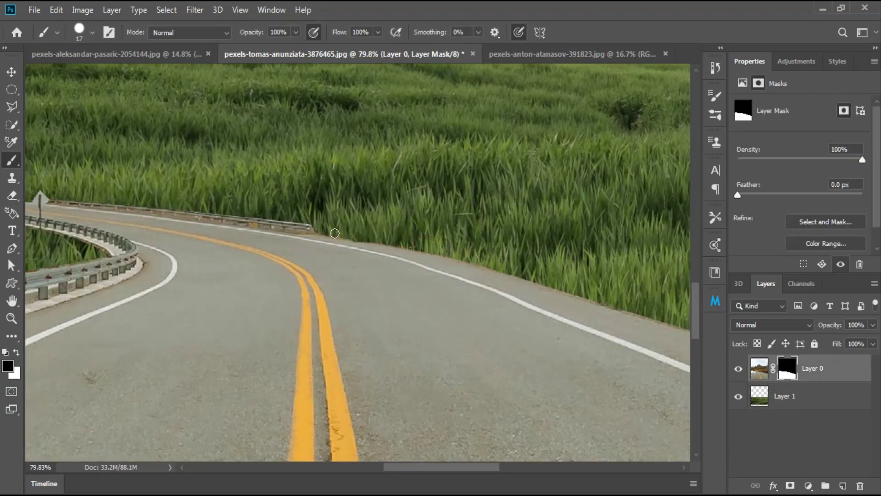
left_click_drag(555, 289, 371, 248)
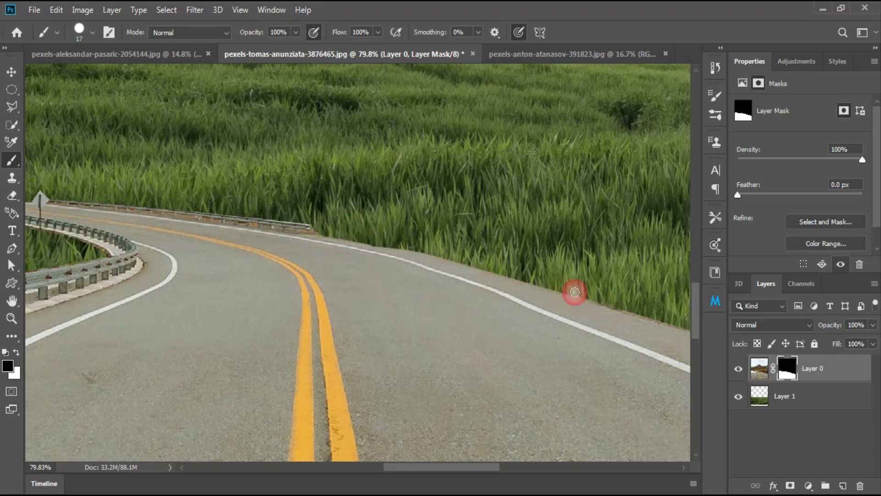
left_click_drag(575, 292, 252, 193)
left_click_drag(663, 325, 611, 316)
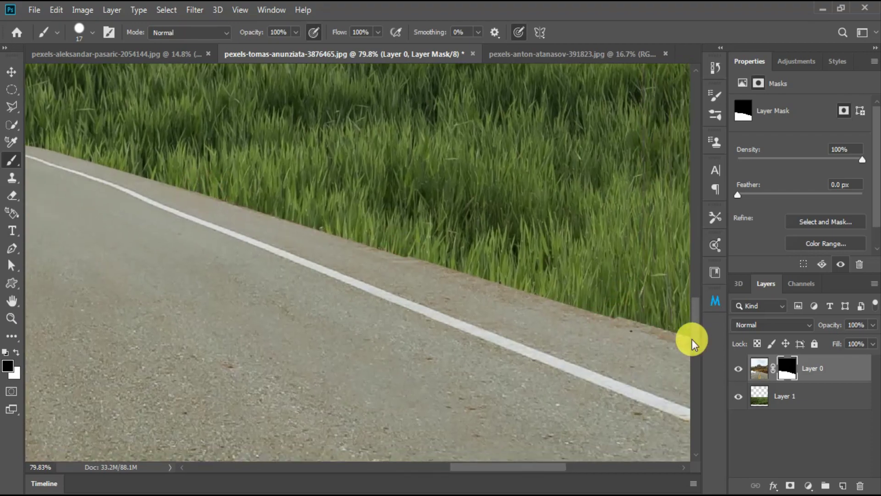
left_click_drag(625, 336, 352, 243)
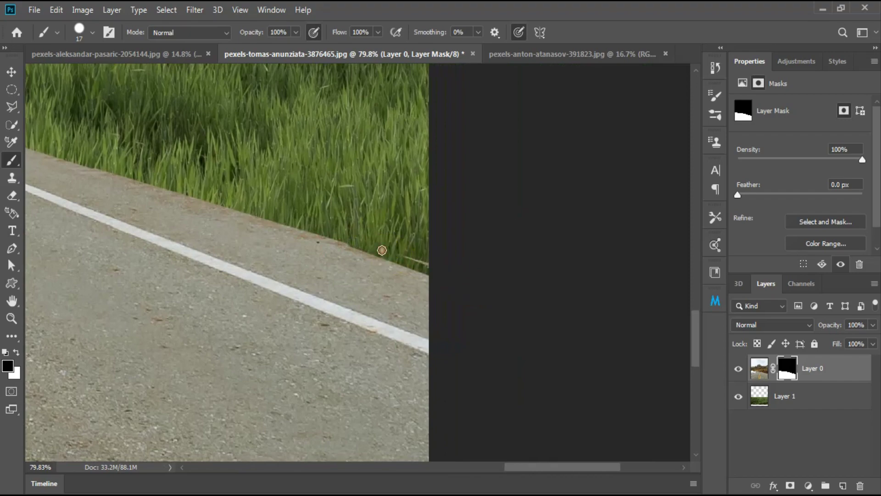
mouse_move(448, 272)
left_mouse_down()
mouse_move(524, 265)
mouse_move(310, 269)
left_mouse_up()
key("z")
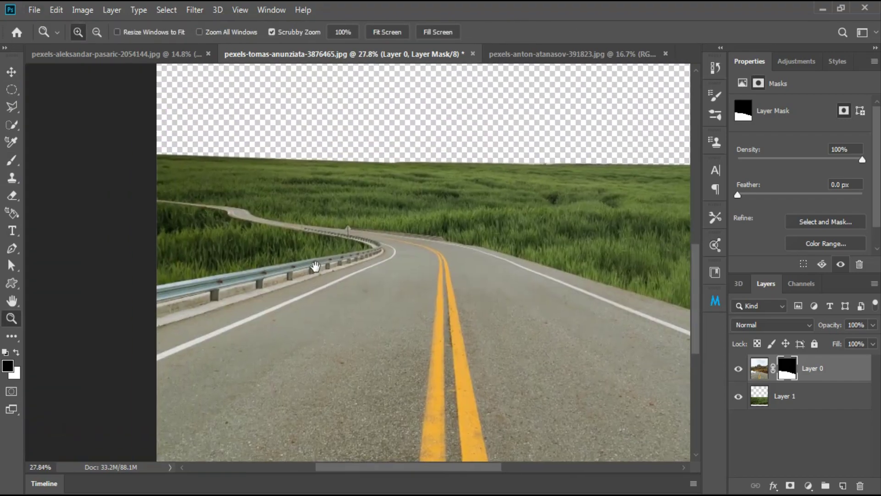
Erase the grass behind and above the left guardrail on Layer 1 with a smaller eraser
key("v")
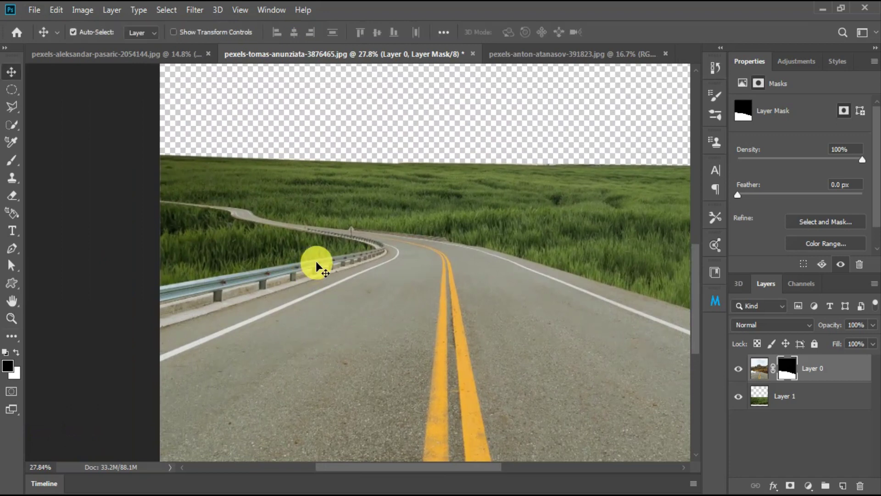
left_click(801, 400)
key("e")
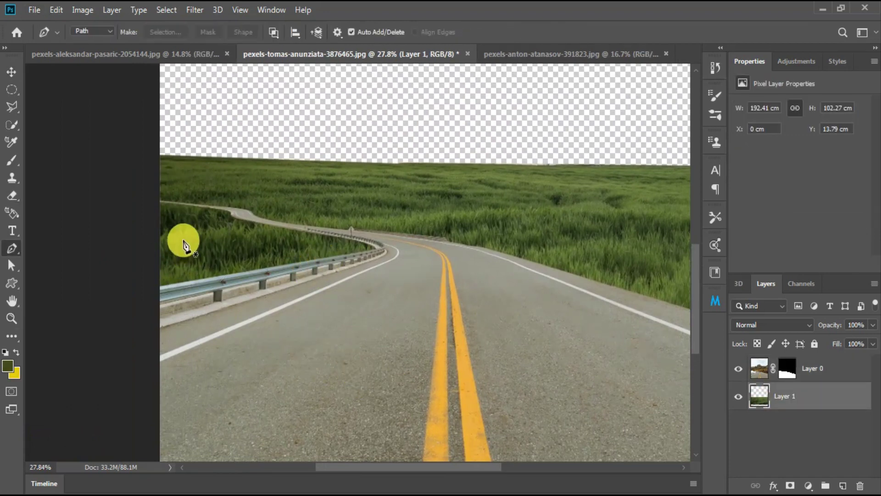
key("bracketleft")
key("bracketleft")
key("bracketleft")
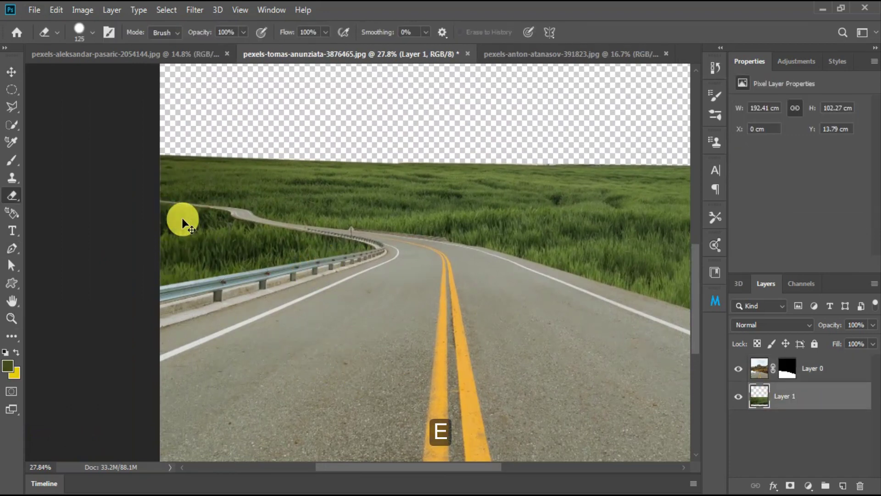
left_click_drag(195, 264, 147, 297)
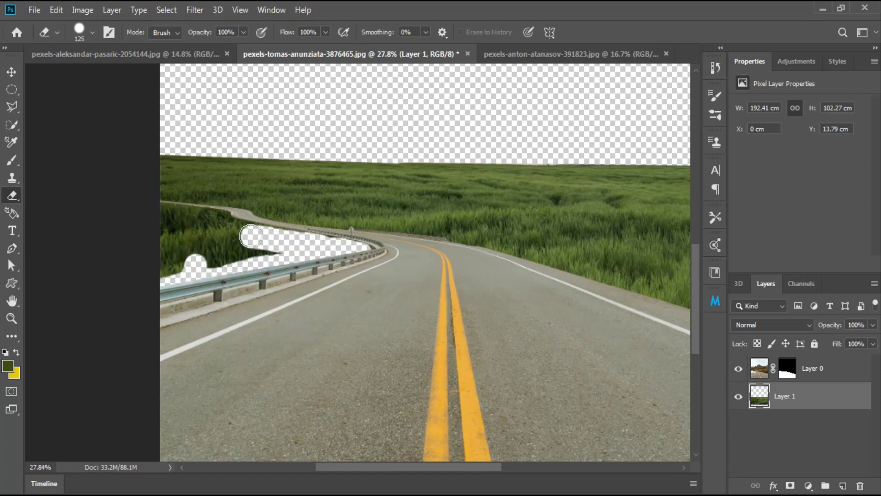
left_click_drag(188, 228, 284, 258)
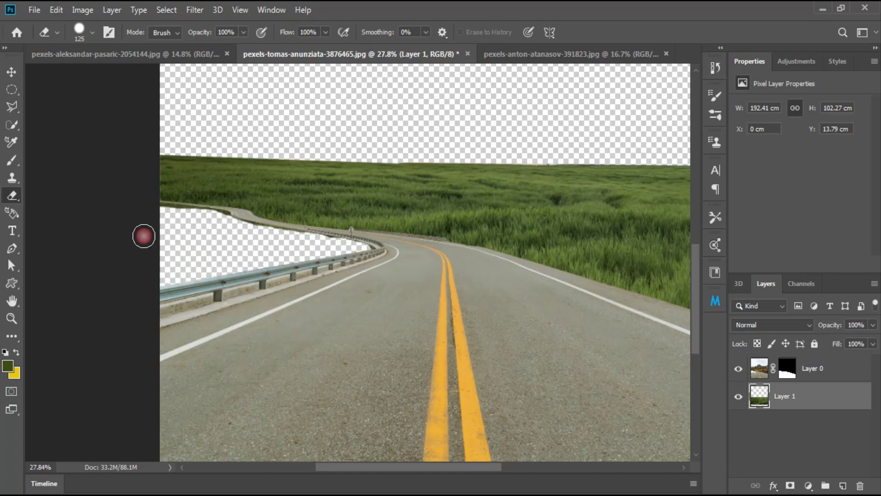
Alt-drag a Layer 1 copy, flip it horizontally, and rotate it about 4.5° to fill the left roadside
key("v")
mouse_move(349, 186)
left_mouse_down()
mouse_move(290, 240)
mouse_move(222, 236)
mouse_move(207, 262)
left_mouse_up()
key("ctrl+t")
right_click(275, 246)
left_click(317, 458)
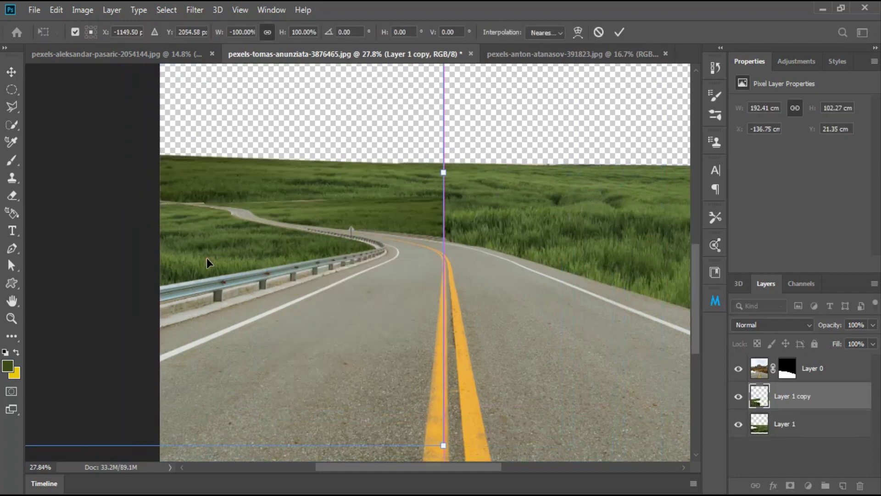
mouse_move(479, 168)
left_mouse_down()
mouse_move(480, 194)
mouse_move(427, 259)
mouse_move(210, 239)
left_mouse_up()
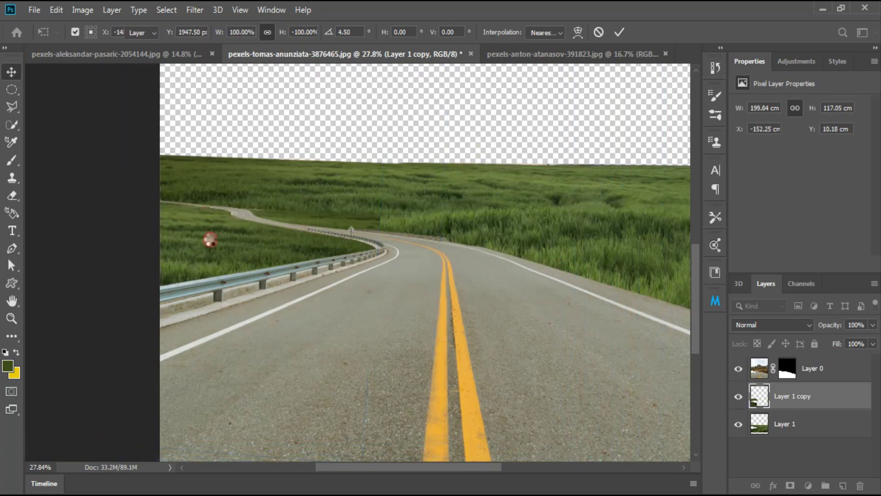
key("e")
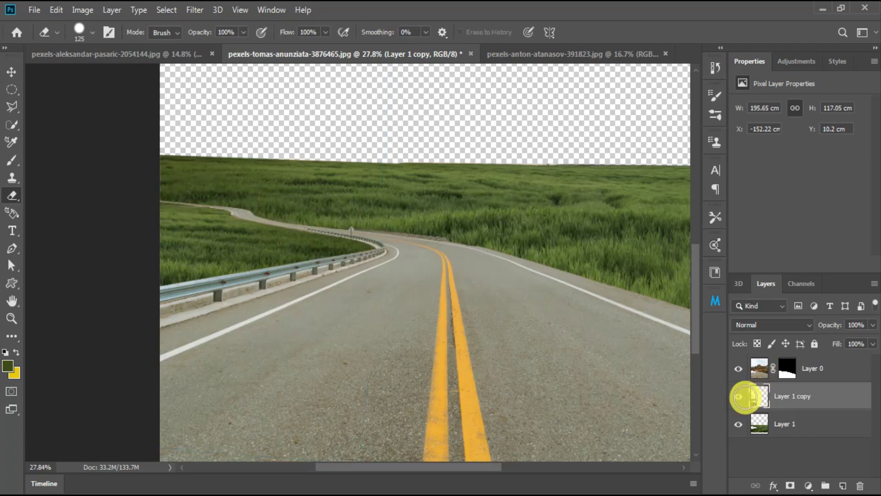
Check Layer 1 copy's visibility, zoom on the guardrail, and select Layer 0's mask for brushing
left_click(739, 396)
left_click(739, 396)
key("v")
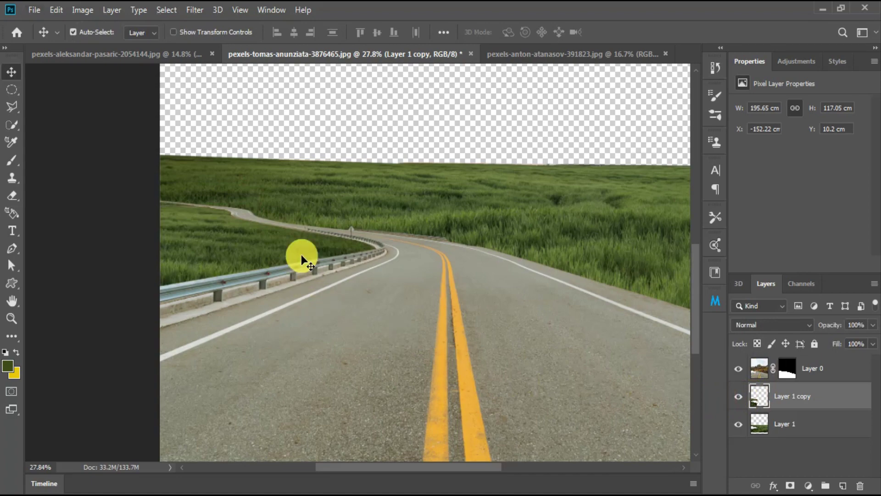
key("z")
mouse_move(302, 259)
left_mouse_down()
mouse_move(370, 236)
mouse_move(339, 238)
mouse_move(338, 224)
left_mouse_up()
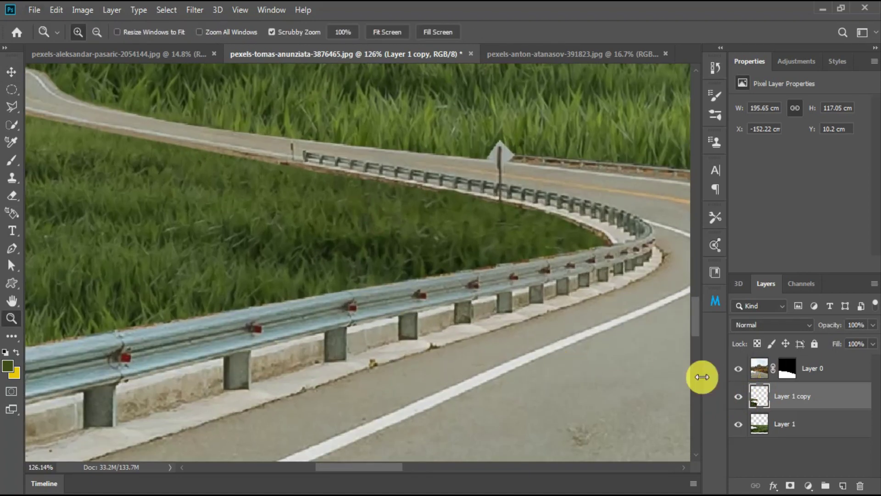
left_click(788, 368)
key("b")
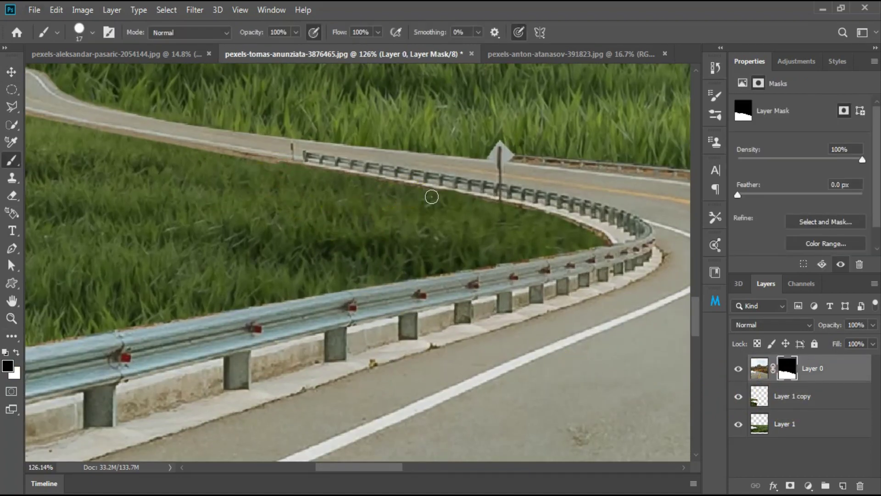
Paint the mask with a 6 px brush so grass shows through the far railing gaps
left_click_drag(302, 184, 393, 272)
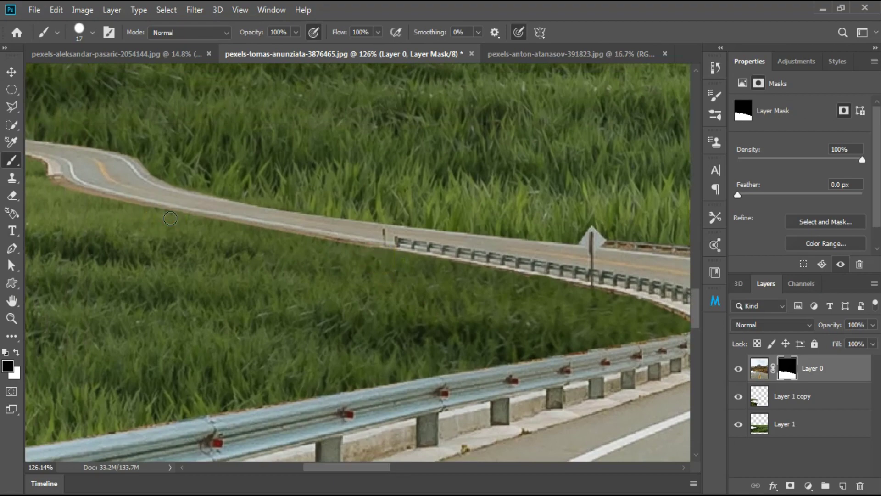
left_click_drag(529, 308, 236, 265)
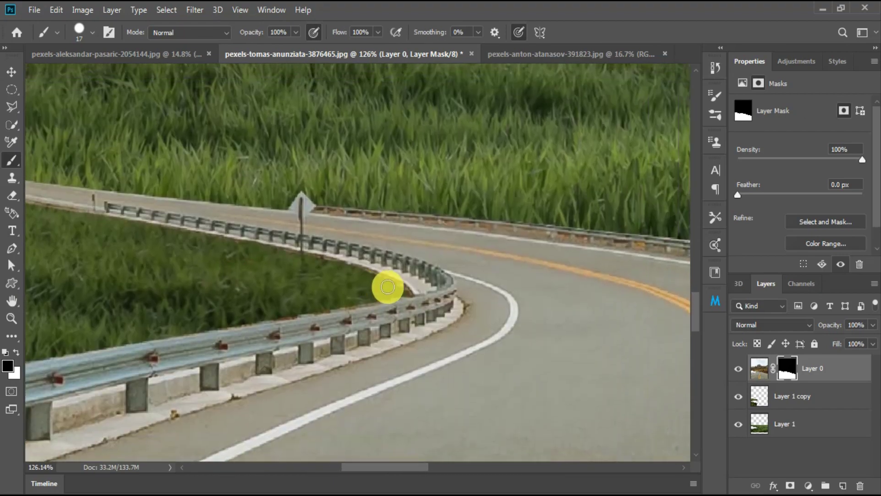
left_click_drag(483, 251, 398, 317)
key("ctrl+plus")
key("ctrl+plus")
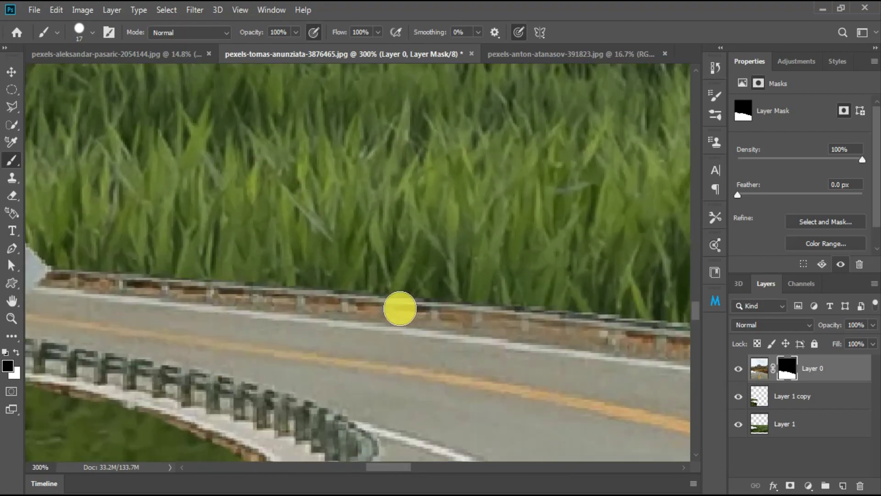
key("bracketleft")
key("bracketleft")
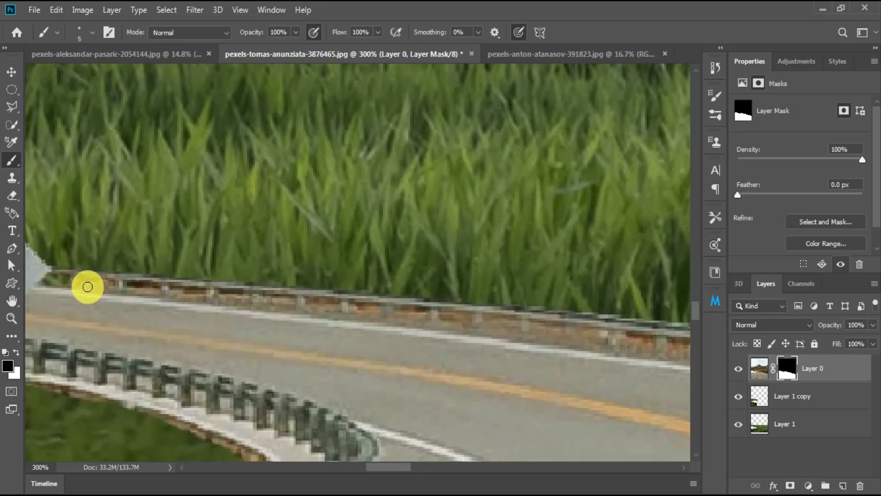
left_click_drag(111, 285, 517, 317)
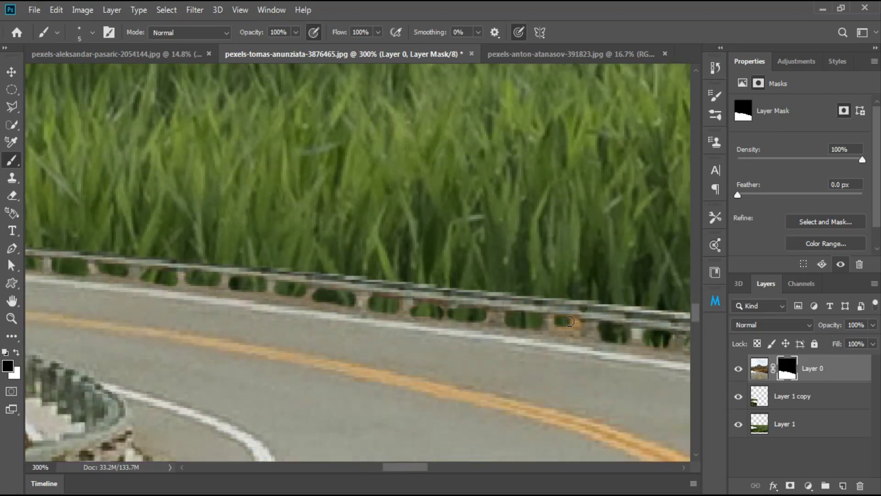
left_click(518, 309)
Outline the near guardrail on the road layer's image with the Lasso
key("ctrl+0")
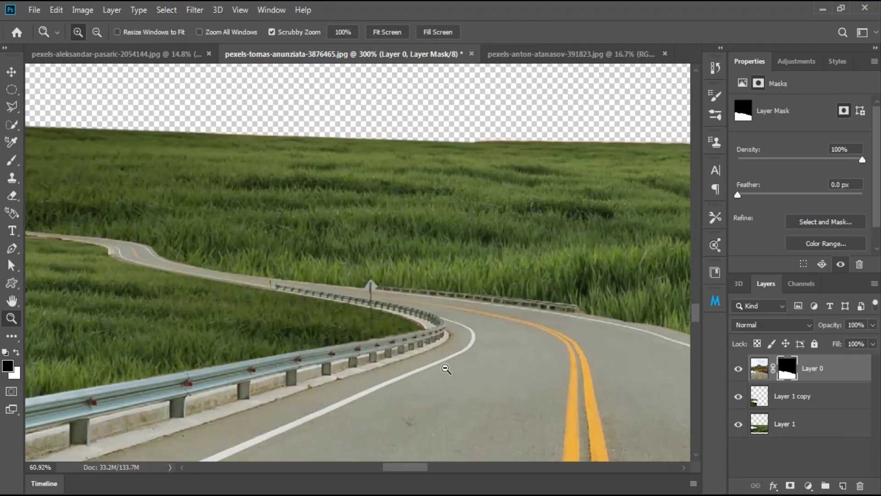
key("l")
left_click(500, 228)
left_click(94, 366)
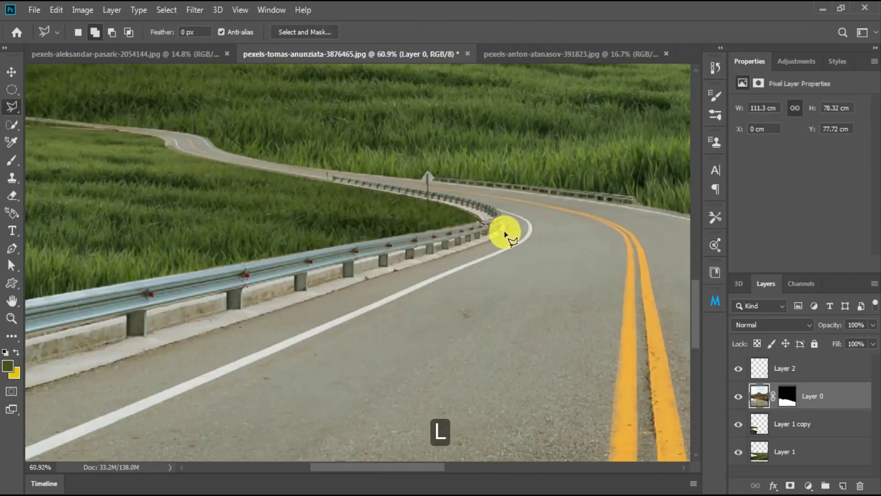
left_click(65, 374)
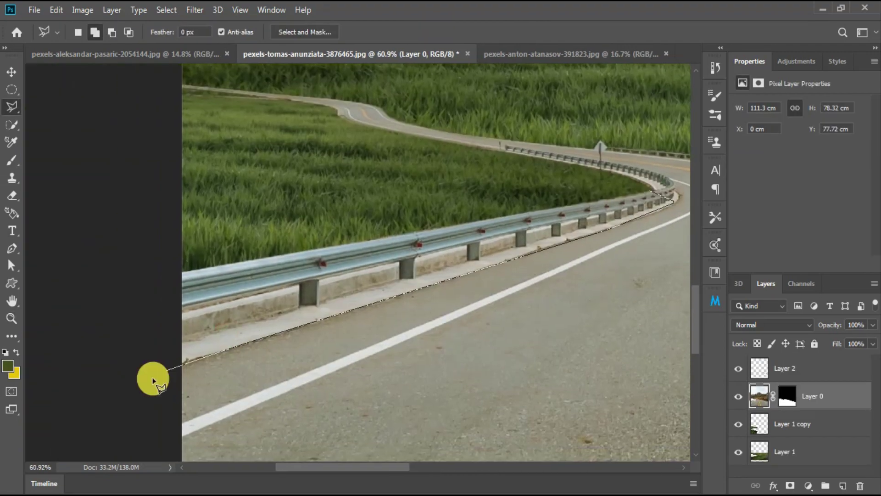
left_click(630, 179)
left_click(651, 190)
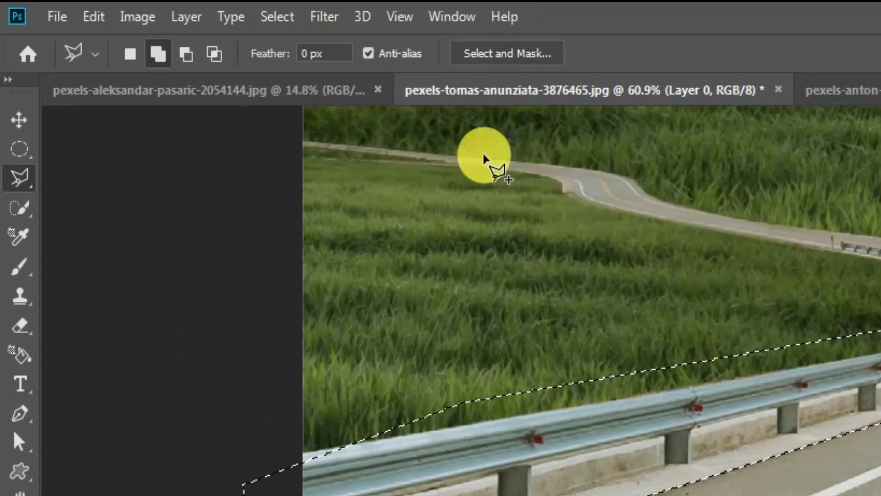
Copy the outlined guardrail and paste it as a new layer, Layer 3
key("ctrl+c")
left_click(56, 10)
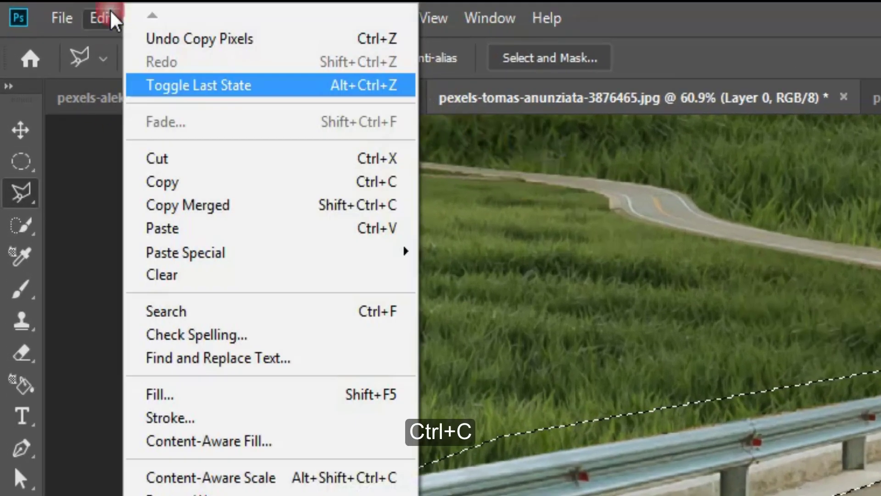
left_click(116, 126)
key("v")
key("ctrl+v")
Flip the pasted guardrail horizontally and skew its ends along the right road edge
key("ctrl+t")
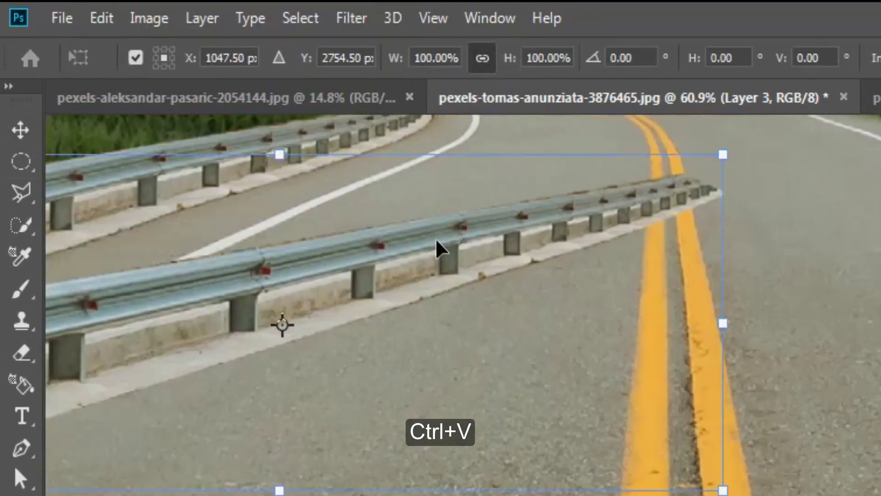
right_click(438, 244)
left_click(339, 325)
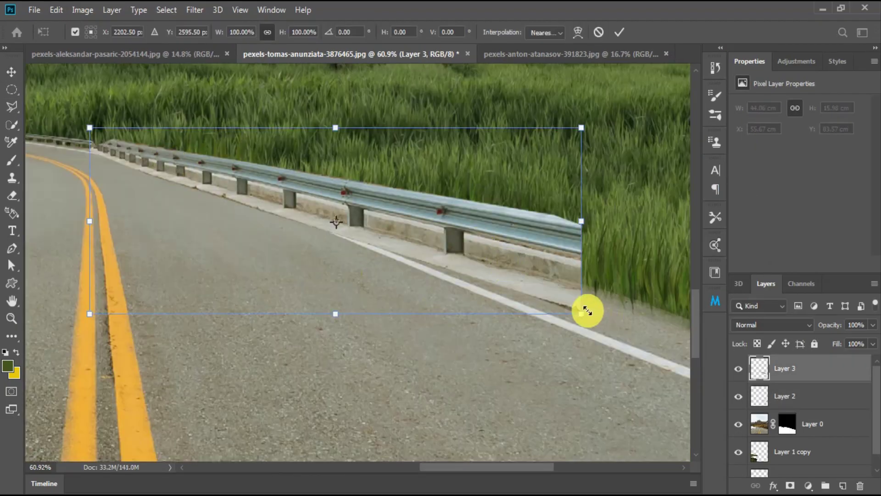
left_click_drag(90, 317, 93, 311)
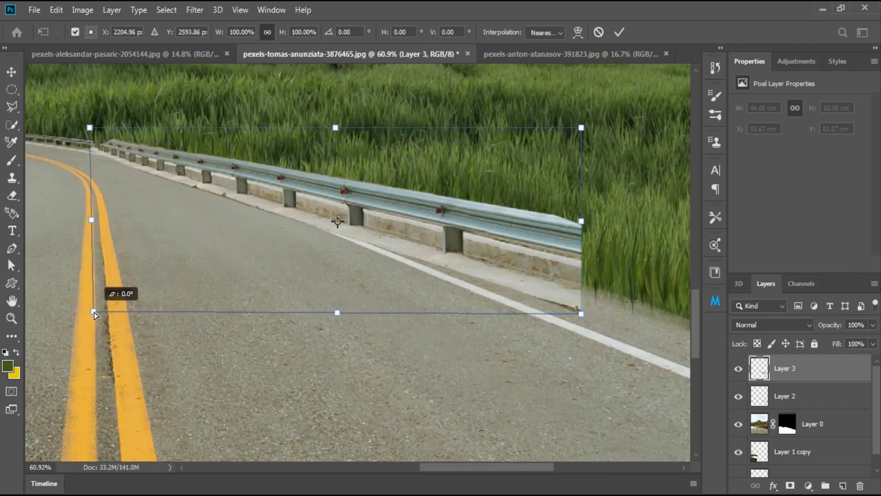
left_click_drag(91, 131, 87, 129)
left_click_drag(581, 314, 586, 318)
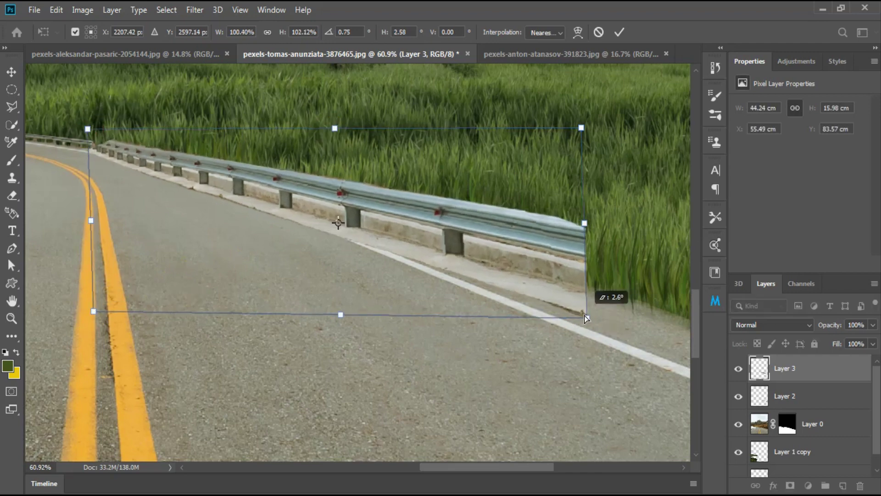
Warp the railing's left end to bend along the curving road
right_click(68, 144)
left_click(178, 247)
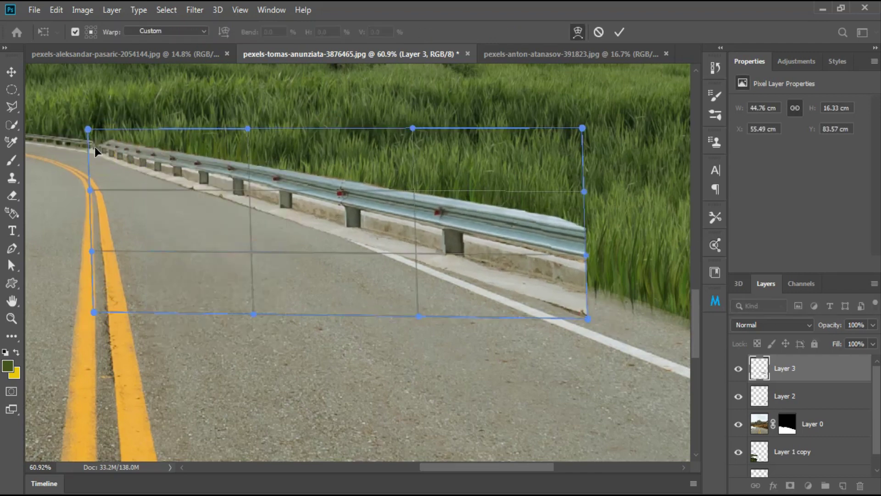
left_click_drag(81, 130, 174, 159)
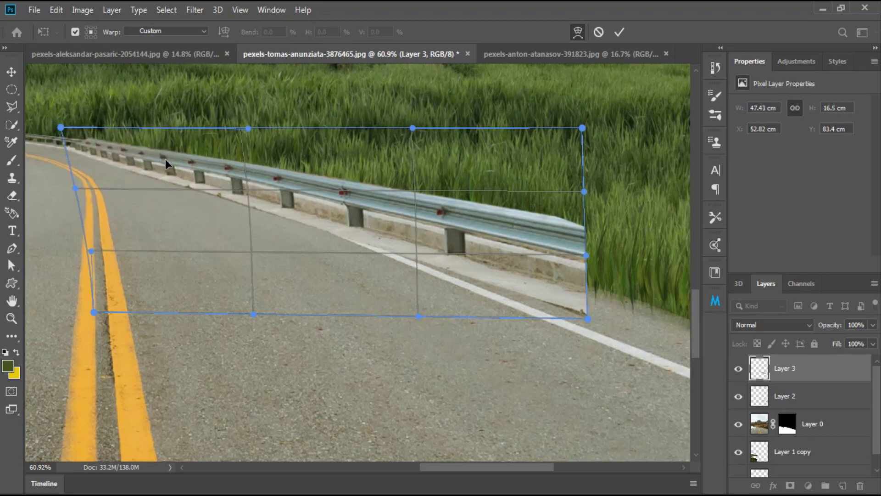
Commit the railing warp and use the Eraser on the guardrail Layer 3
key("Return")
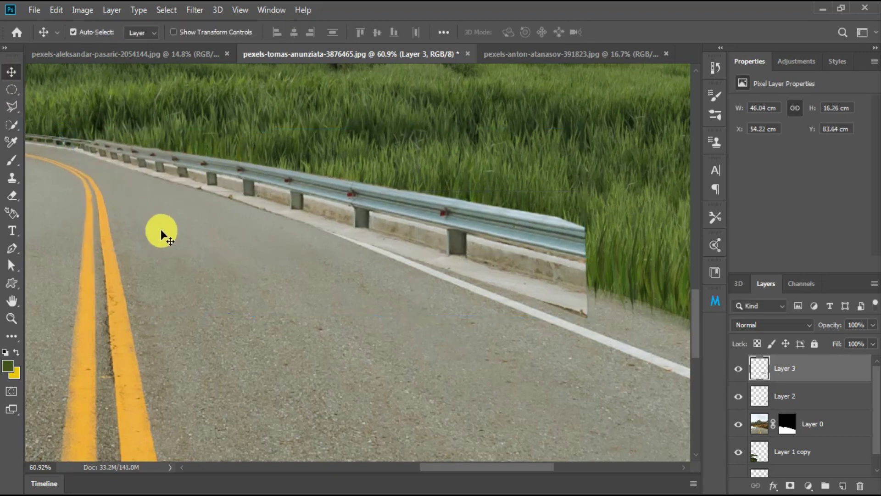
left_click_drag(161, 233, 197, 239, "space")
key("e")
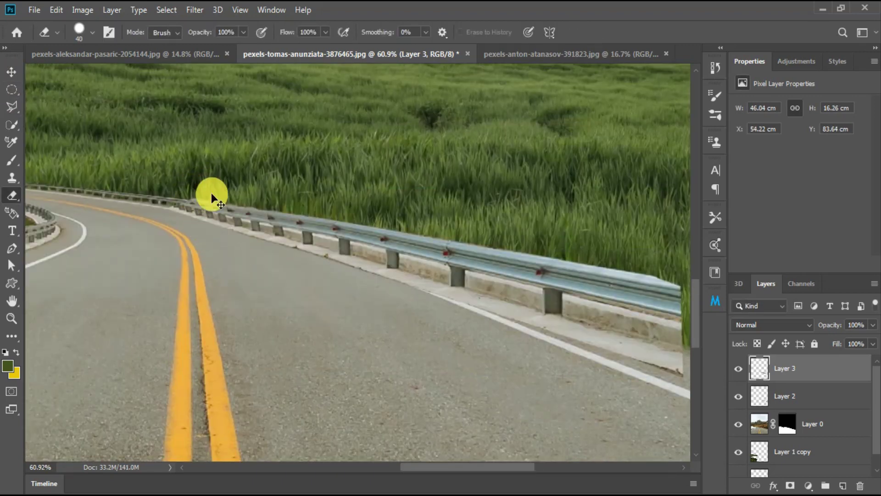
left_click(211, 197, "ctrl")
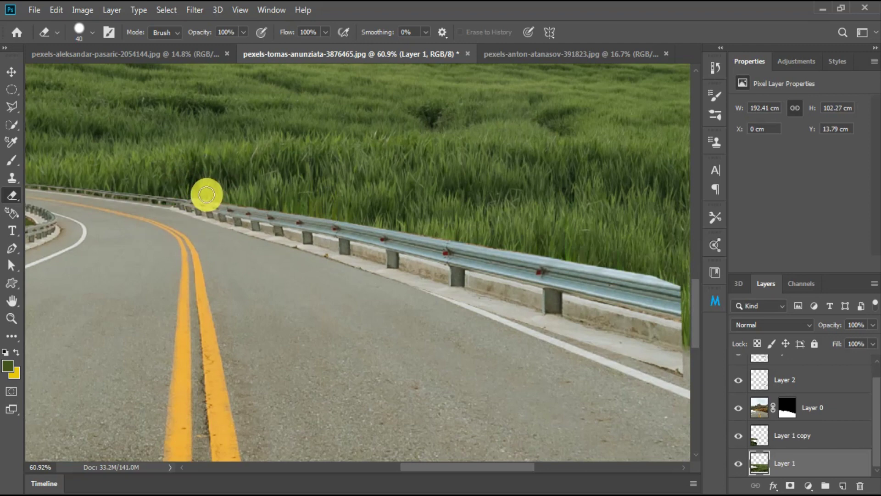
left_click(779, 357)
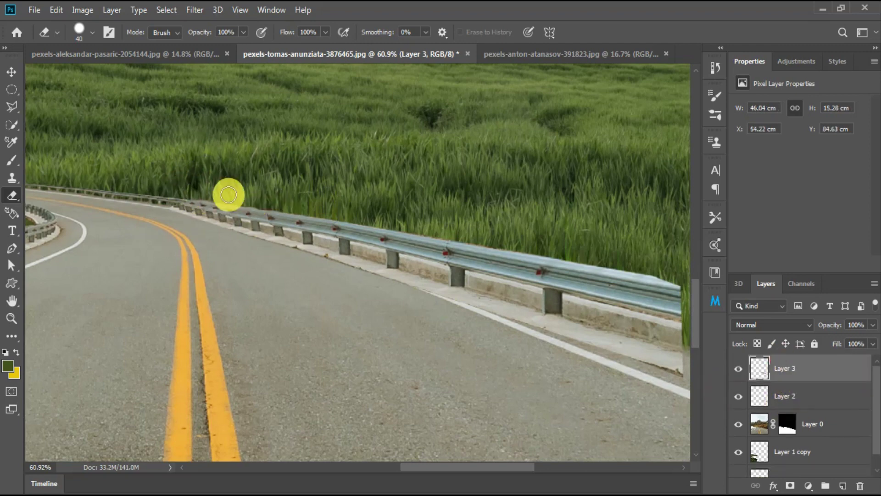
mouse_move(228, 194)
left_mouse_down()
mouse_move(276, 197)
mouse_move(266, 183)
left_mouse_up()
scroll(472, 314, "right", 5)
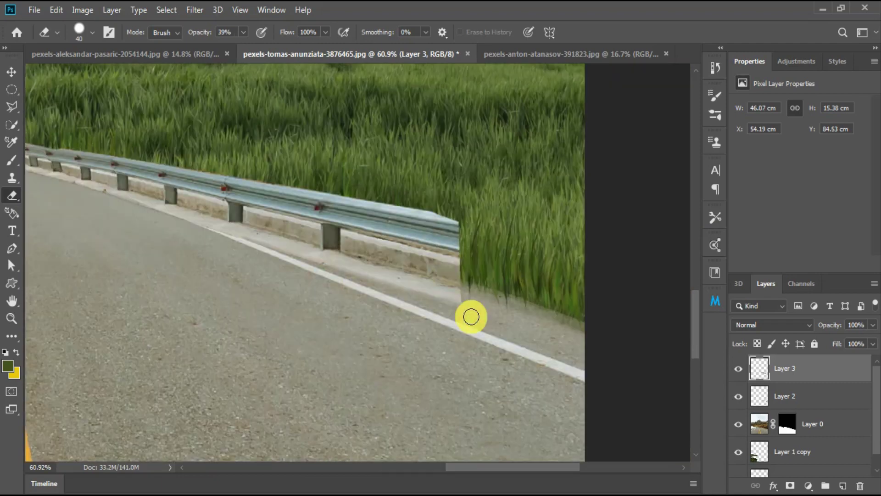
Alt-drag the guardrail into Layer 3 copy, shifted right along the road
key("v")
left_click_drag(479, 314, 360, 304)
mouse_move(223, 248)
left_mouse_down()
mouse_move(384, 276)
mouse_move(391, 266)
mouse_move(392, 285)
mouse_move(309, 263)
mouse_move(340, 252)
mouse_move(350, 263)
mouse_move(392, 272)
left_mouse_up()
Draw a polygonal selection around the guardrail, then deselect it
key("e")
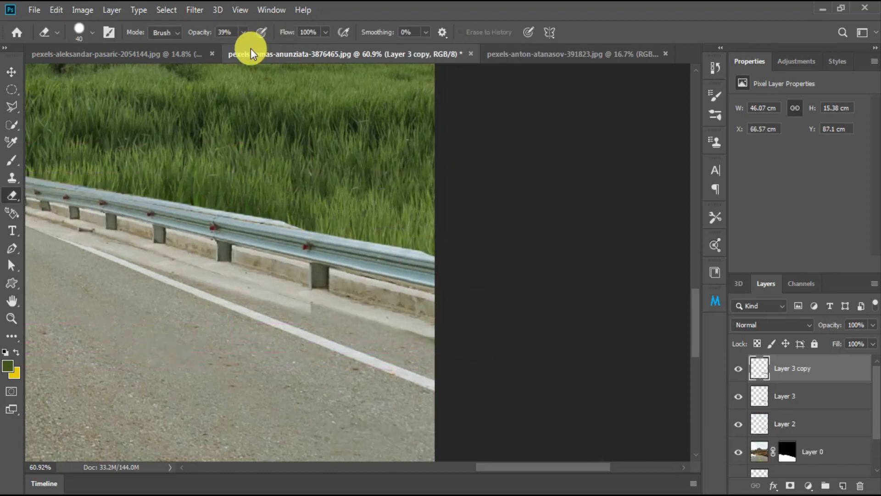
key("l")
left_click(166, 160)
left_click(675, 251)
left_click(668, 388)
double_click(149, 202)
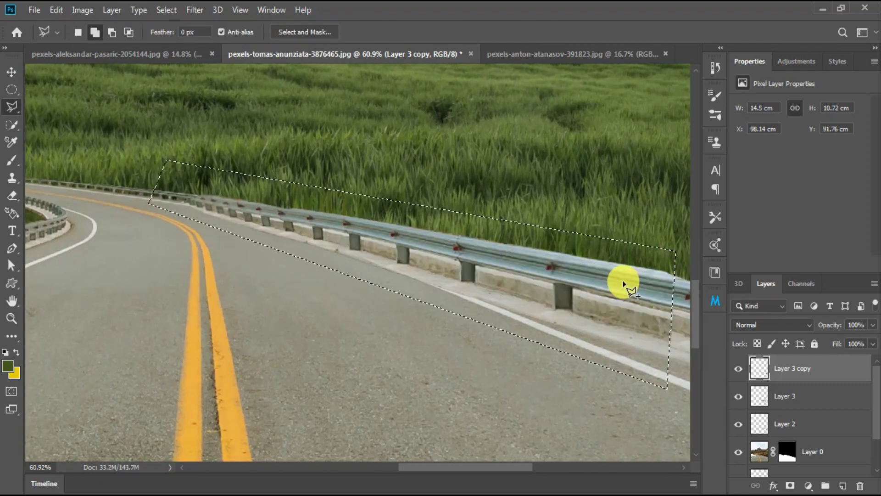
key("ctrl+d")
On Layer 3, erase the haze along the road edge and the barrier base
scroll(541, 252, "down", 2)
scroll(459, 262, "right", 5)
key("e")
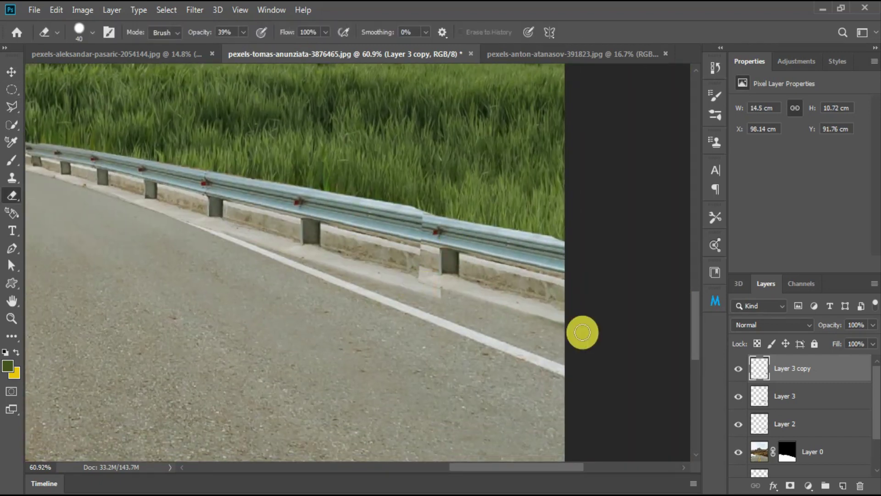
left_click(785, 396)
left_click_drag(208, 232, 449, 303)
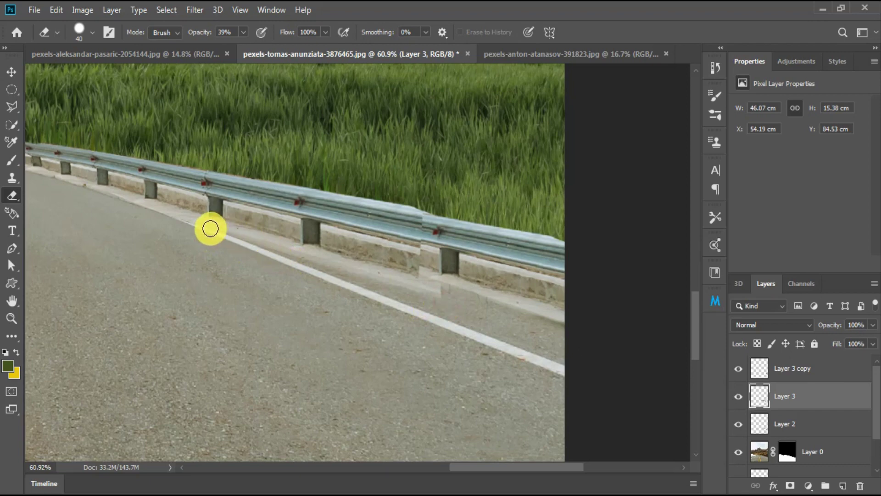
left_click_drag(210, 232, 475, 248)
Warp the Layer 3 copy railing so its edges bend to meet the original rail
key("v")
left_click(449, 295)
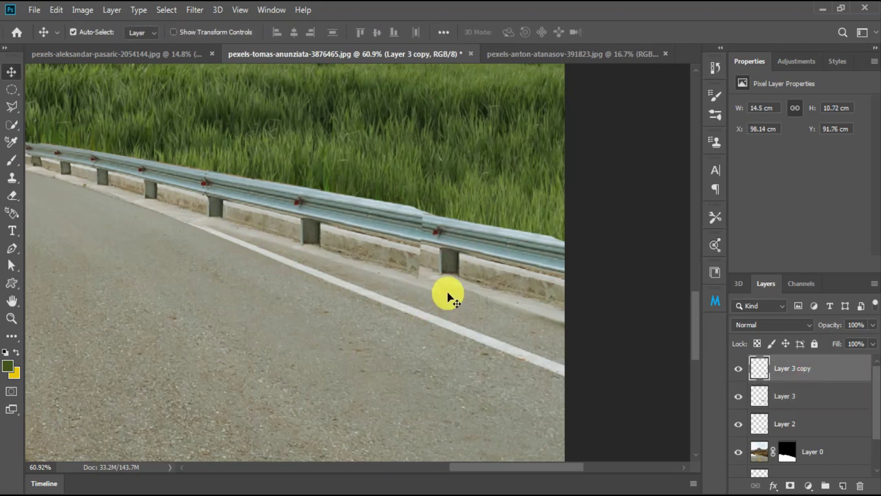
key("ctrl+t")
right_click(456, 240)
left_click(482, 322)
left_click_drag(425, 274, 434, 213)
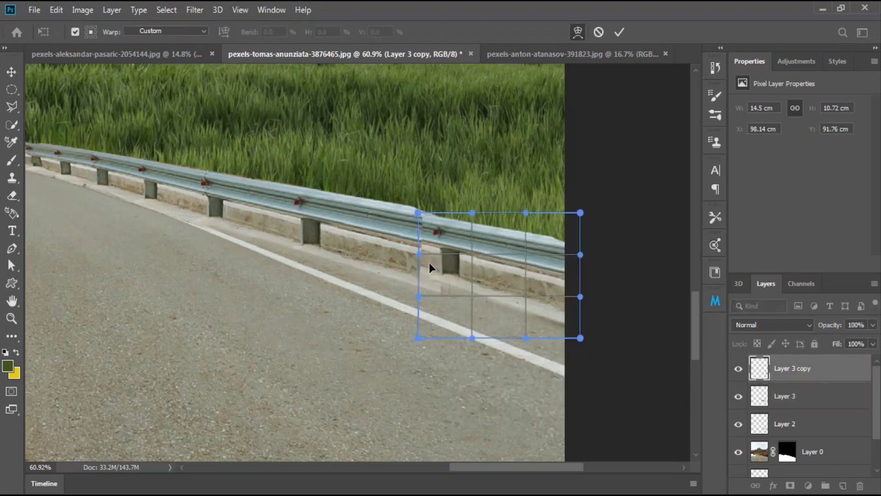
left_click_drag(566, 308, 535, 282)
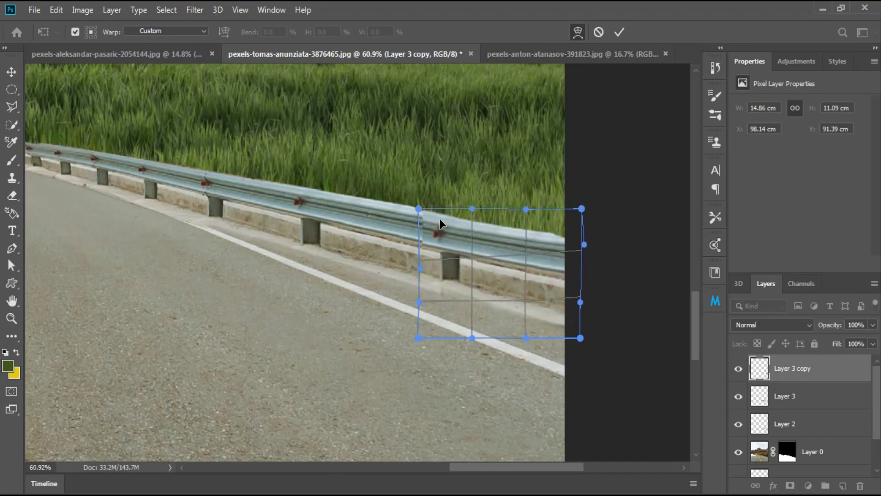
left_click_drag(428, 233, 427, 285)
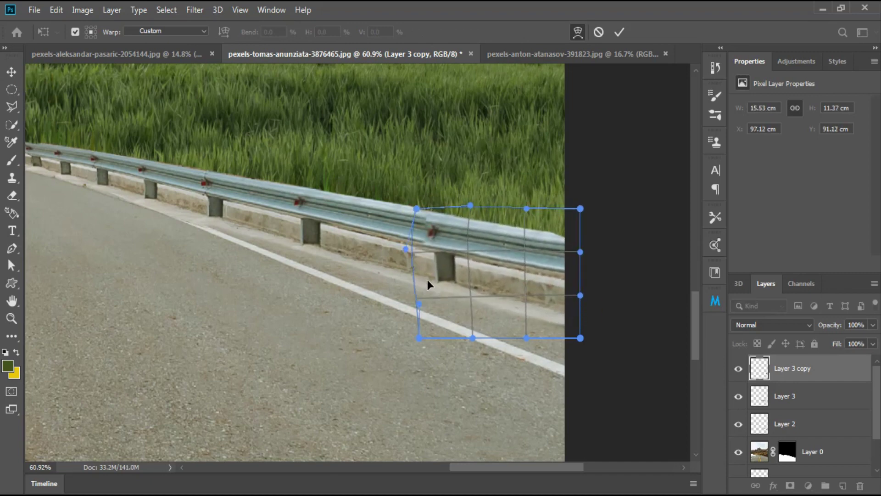
double_click(437, 214)
Erase the fringes along the rail's top edge on both Layer 3 copy and Layer 3
key("e")
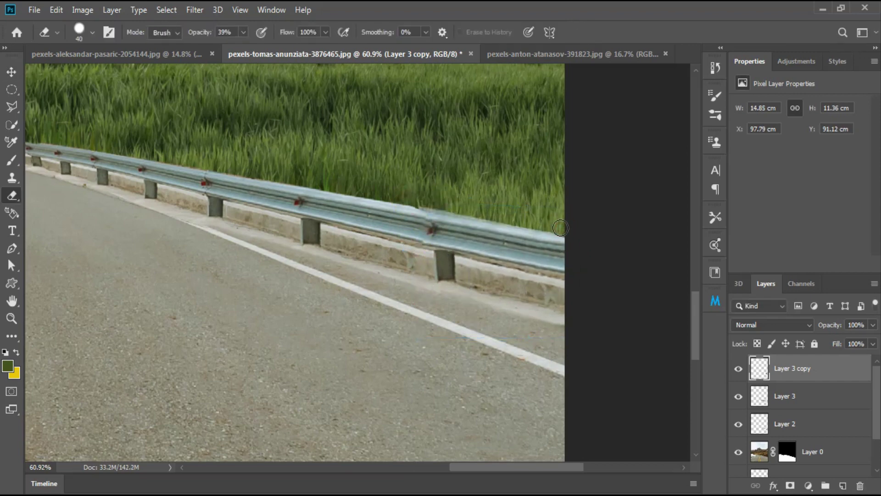
left_click_drag(547, 222, 422, 207)
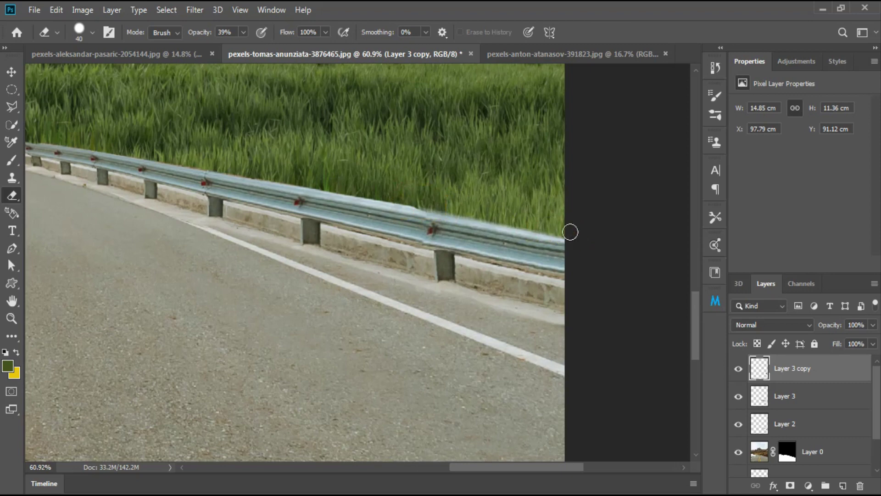
left_click(784, 394)
mouse_move(267, 174)
left_mouse_down()
mouse_move(419, 203)
mouse_move(232, 167)
mouse_move(419, 203)
left_mouse_up()
mouse_move(225, 165)
left_mouse_down()
mouse_move(571, 232)
mouse_move(422, 201)
left_mouse_up()
left_click(791, 370)
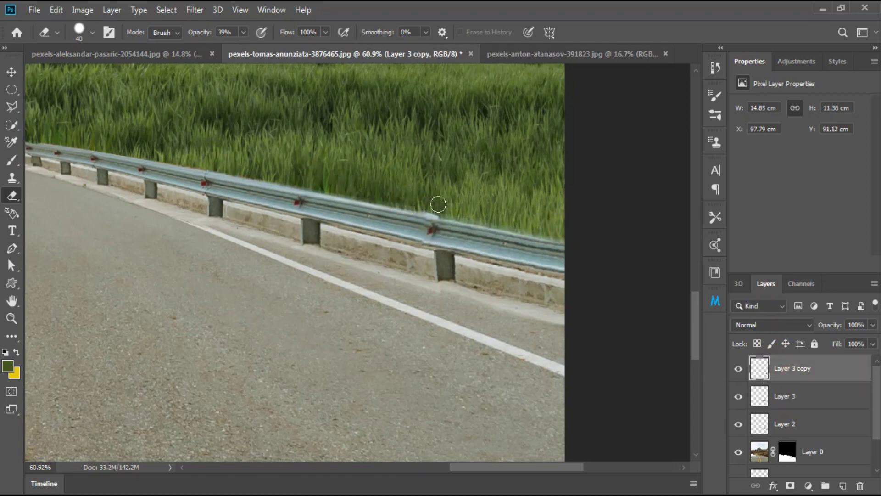
left_click(425, 199)
Zoom out, bring the mountain photo into the road document, and move it to the stack's bottom
key("v")
key("ctrl+minus")
key("ctrl+minus")
key("ctrl+minus")
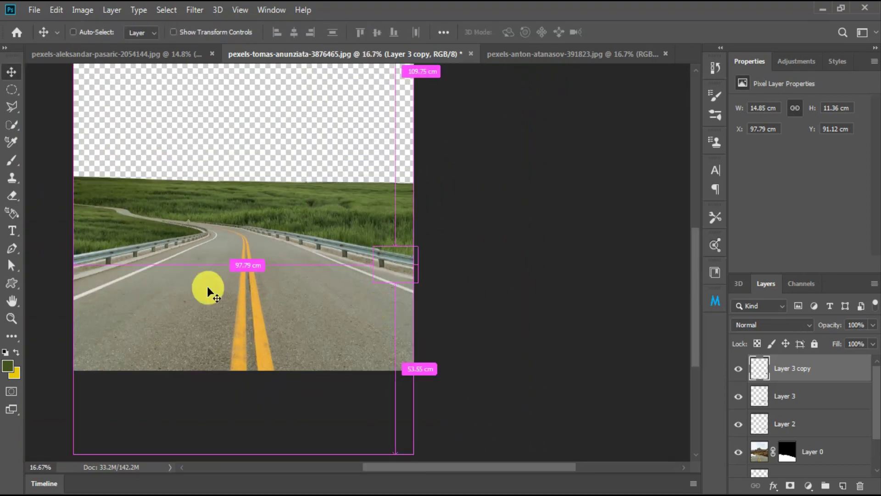
mouse_move(360, 310)
left_mouse_down()
mouse_move(212, 243)
mouse_move(273, 243)
left_mouse_up()
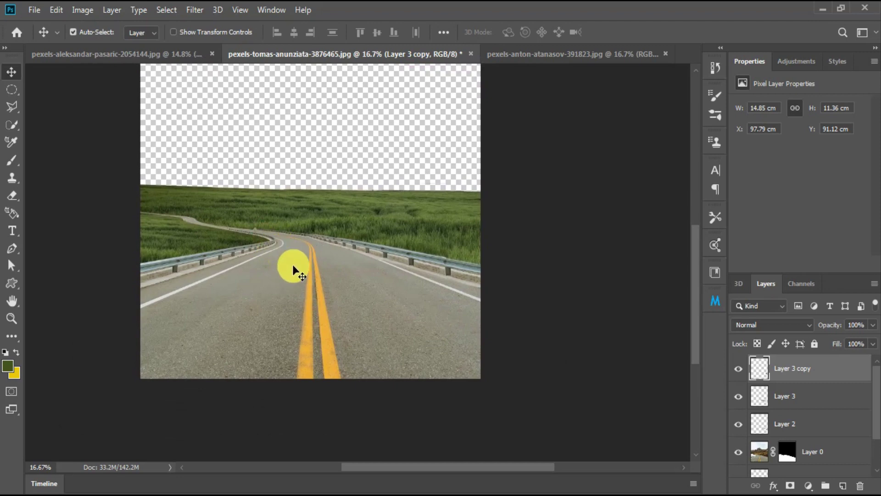
left_click_drag(298, 266, 316, 376)
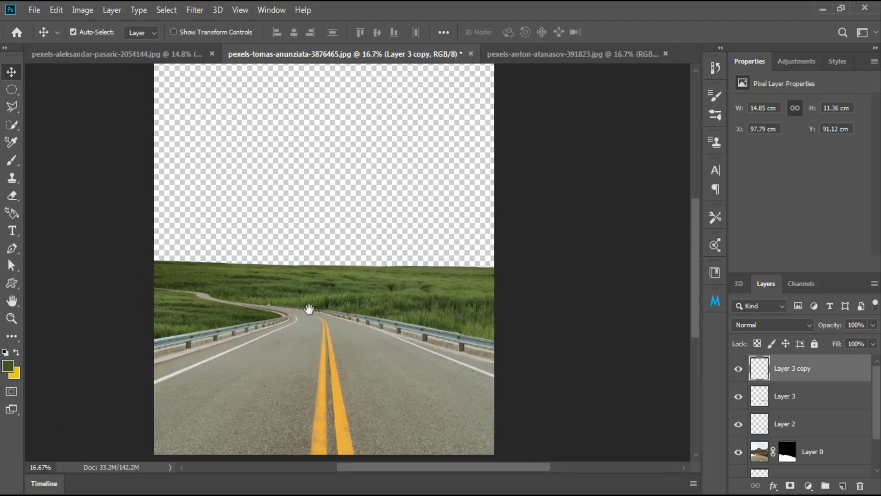
left_click(34, 9)
left_click(43, 37)
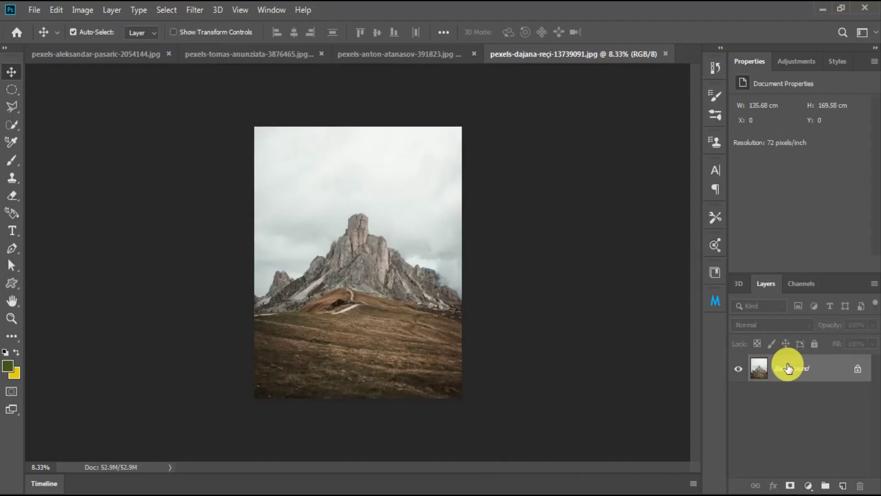
left_click_drag(787, 364, 309, 291)
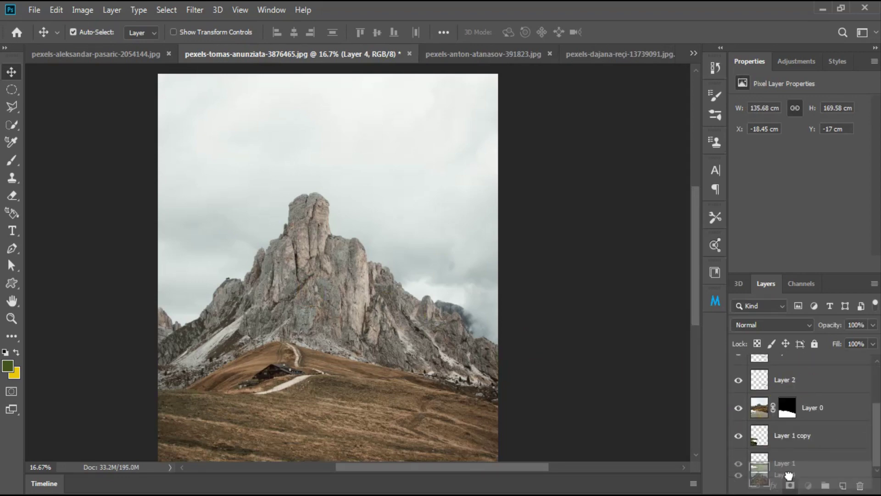
left_click_drag(802, 397, 801, 472)
Scale the mountain to about 61% and position its base on the right horizon
key("ctrl+t")
left_click_drag(100, 291, 261, 291)
left_click_drag(363, 285, 398, 269)
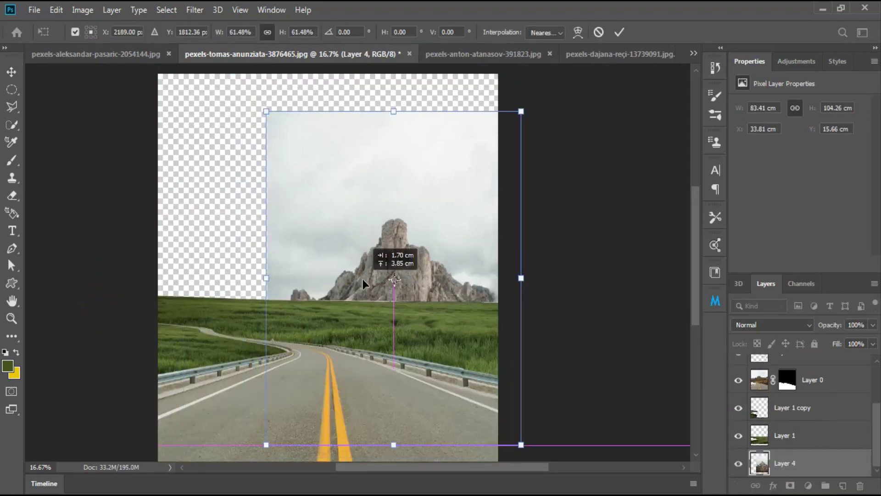
left_click_drag(297, 271, 351, 267)
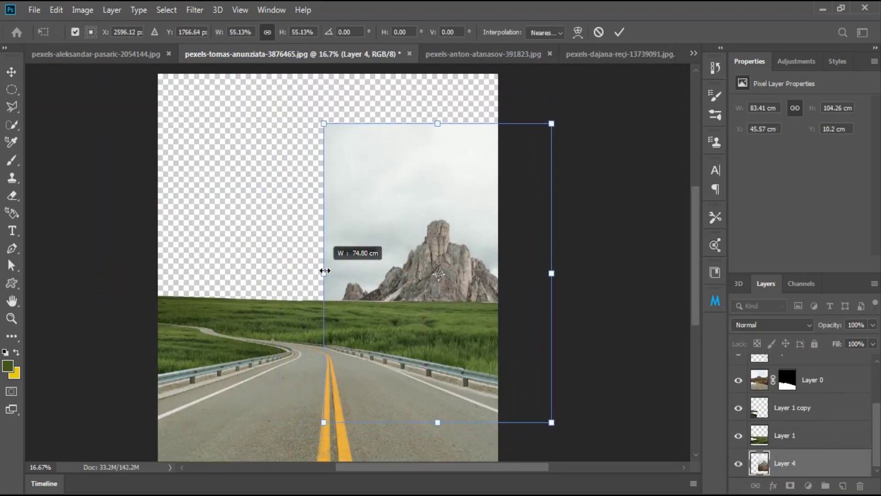
mouse_move(402, 293)
left_mouse_down()
mouse_move(417, 278)
mouse_move(394, 269)
mouse_move(436, 268)
left_mouse_up()
key("w")
Expand the mountain's sky selection by 10 pixels and delete the grey sky
key("z")
left_click(166, 10)
mouse_move(264, 296)
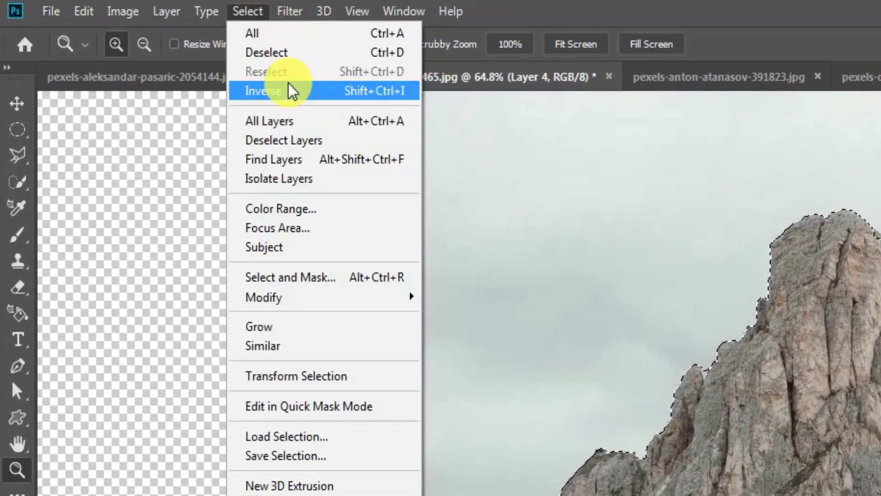
left_click(486, 334)
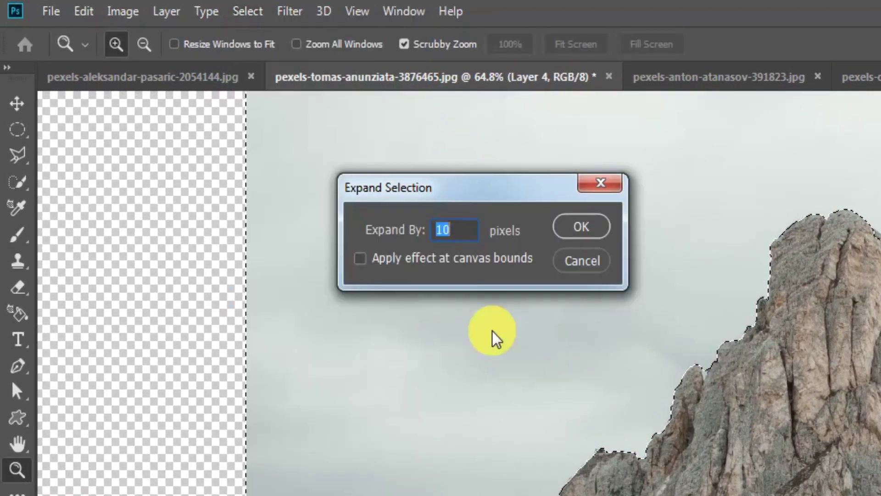
left_click(581, 227)
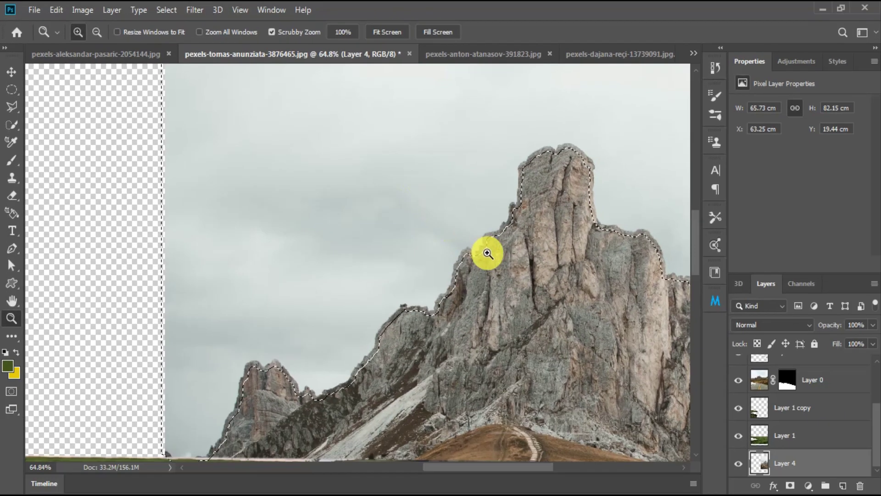
key("Delete")
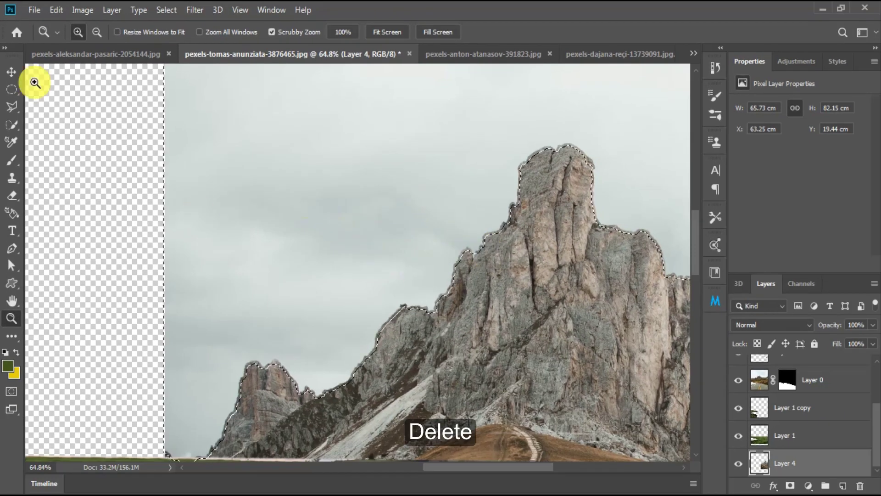
left_click(11, 71)
key("z")
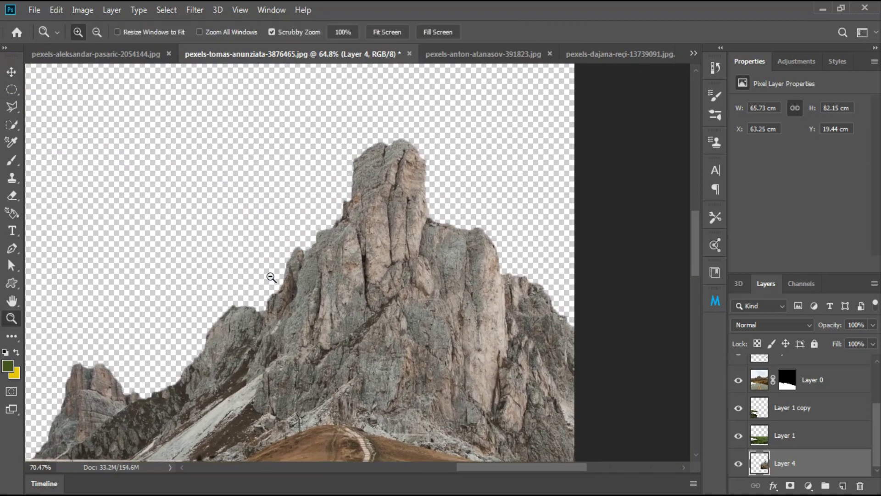
mouse_move(269, 275)
left_mouse_down()
mouse_move(191, 220)
mouse_move(328, 256)
left_mouse_up()
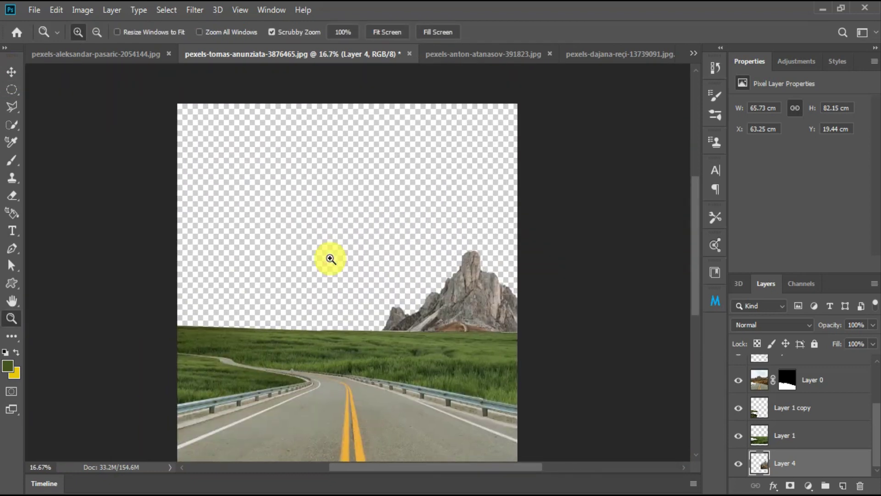
Place the cloudy sky photo into the road scene above the horizon
key("v")
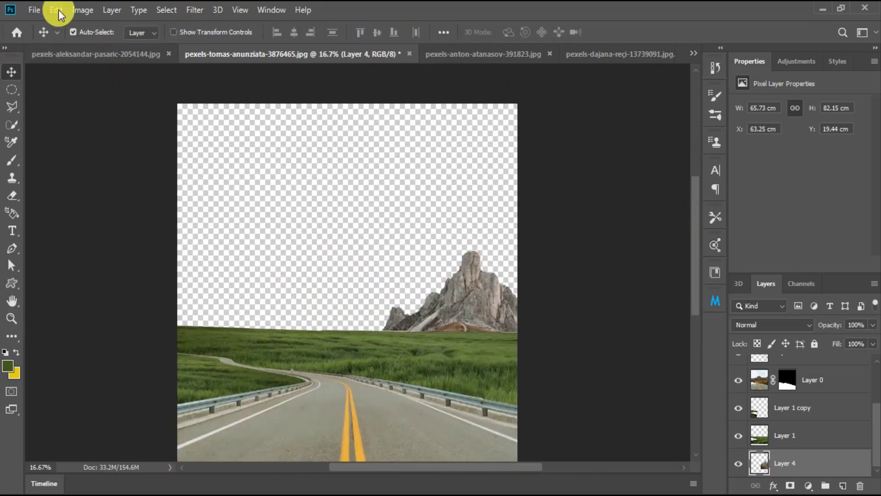
left_click(34, 10)
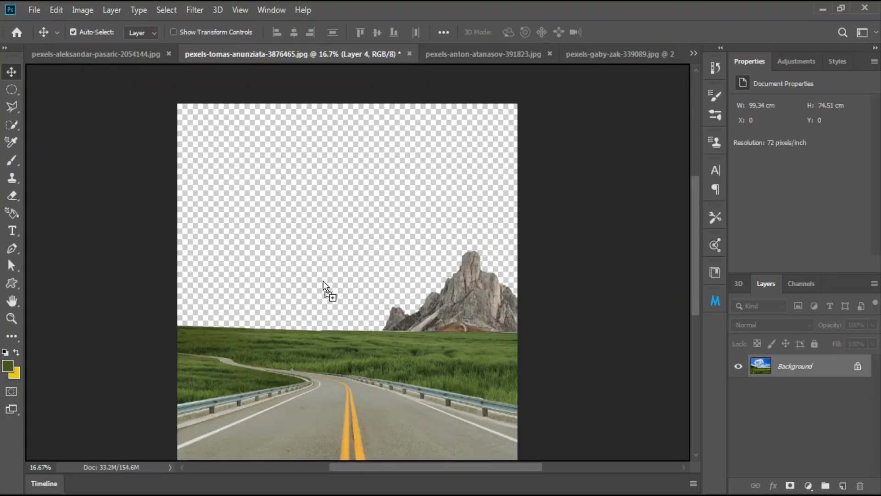
left_click_drag(237, 79, 323, 340)
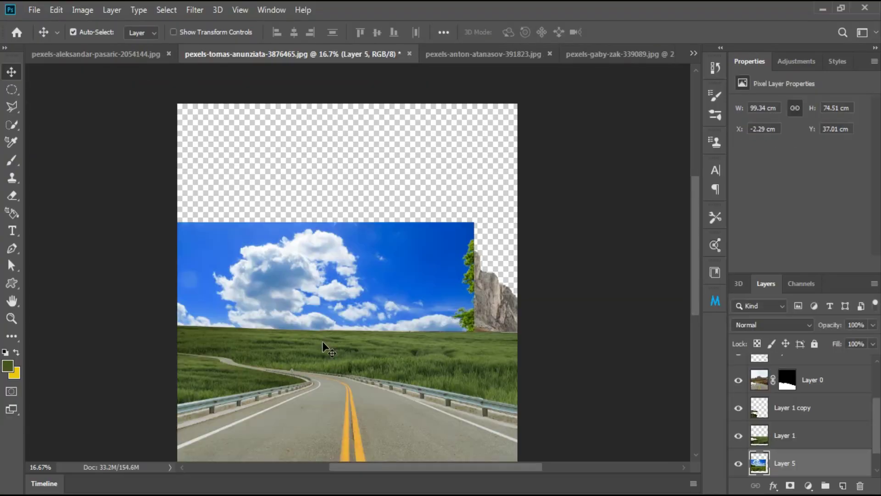
mouse_move(374, 254)
left_mouse_down()
mouse_move(349, 300)
mouse_move(255, 309)
left_mouse_up()
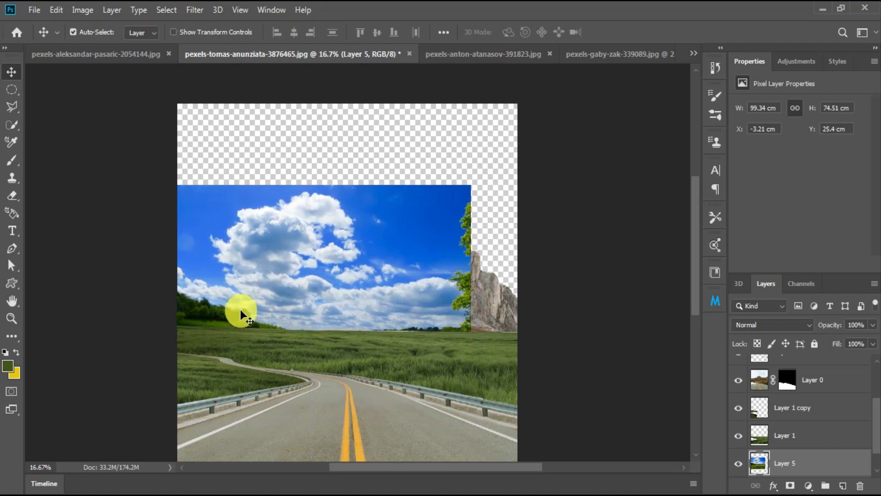
Quick-select the photo's sky above the trees, expand the selection, and delete it
key("w")
left_click(220, 296)
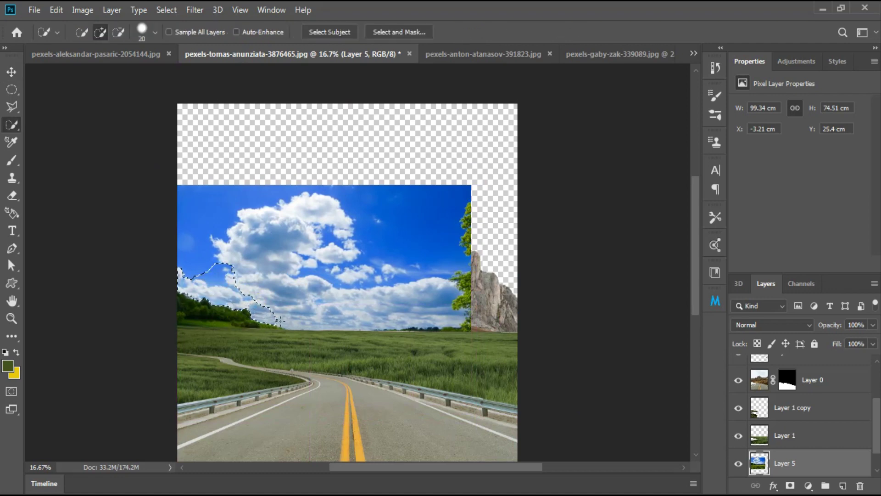
left_click_drag(368, 274, 303, 255)
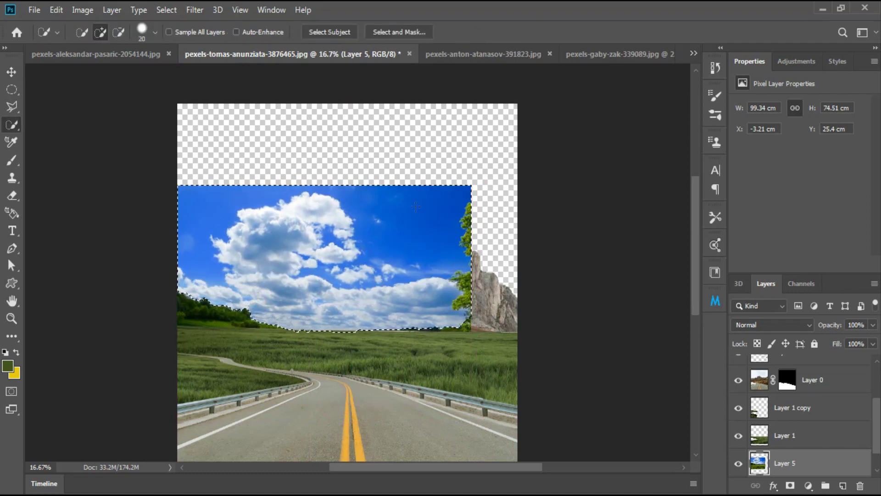
left_click(166, 10)
left_click(317, 234)
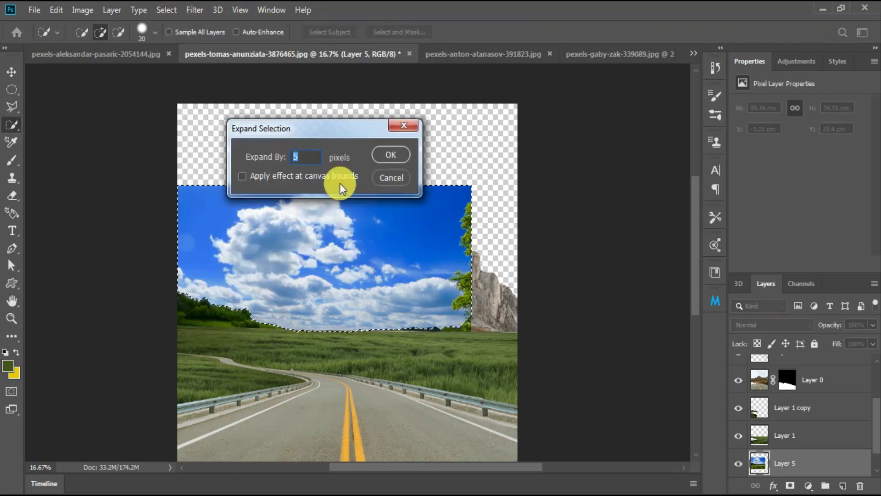
key("Return")
key("Delete")
key("ctrl+d")
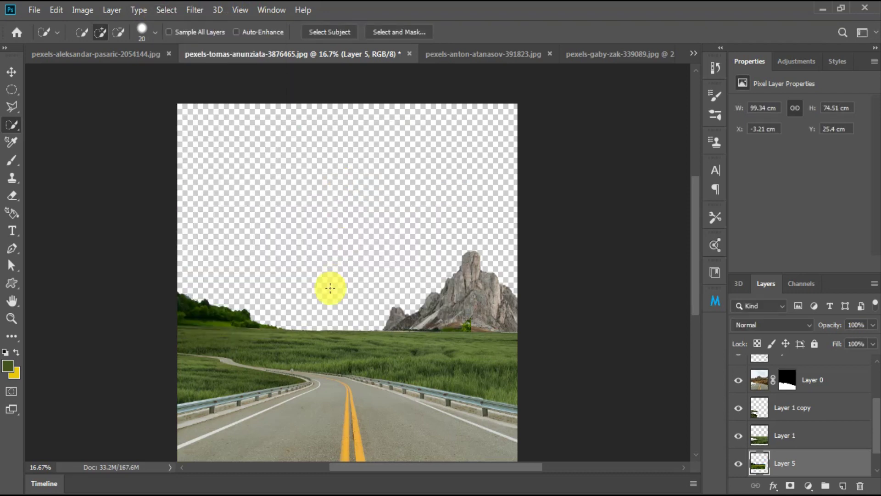
Set the eraser to 100% opacity and brush size 200
key("e")
left_click(243, 32)
left_click_drag(244, 44, 283, 46)
key("bracketright")
key("bracketright")
key("bracketright")
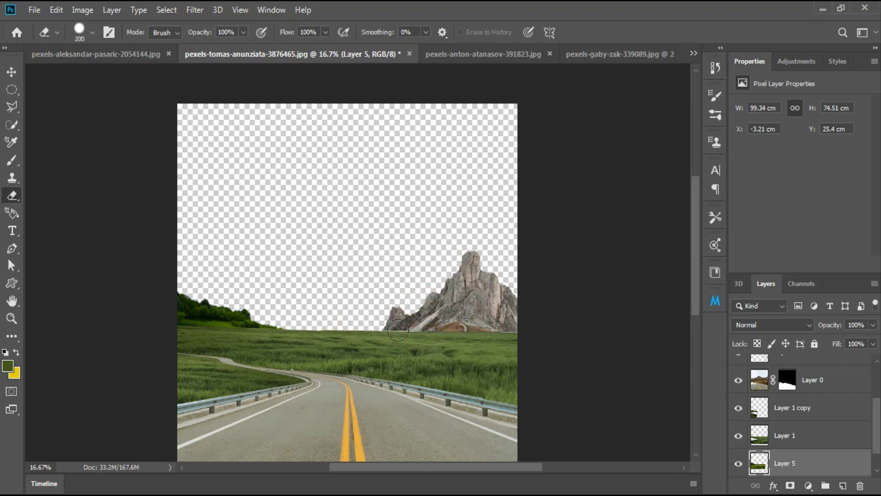
Open the green hillside photo and drag it into the road scene
key("v")
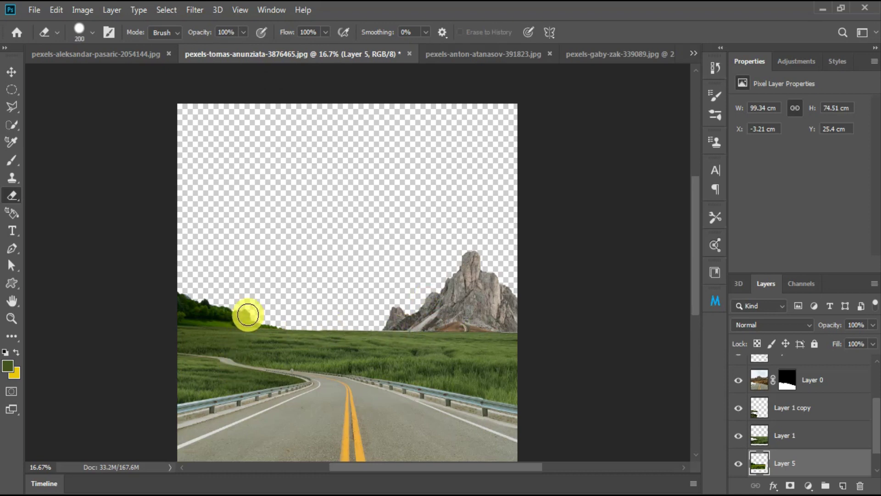
left_click(34, 9)
left_click(46, 38)
double_click(415, 184)
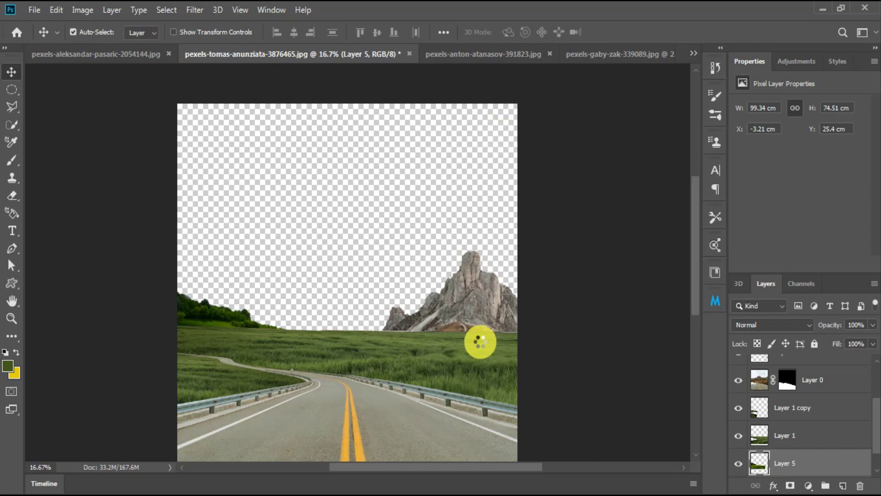
left_click_drag(362, 333, 498, 317)
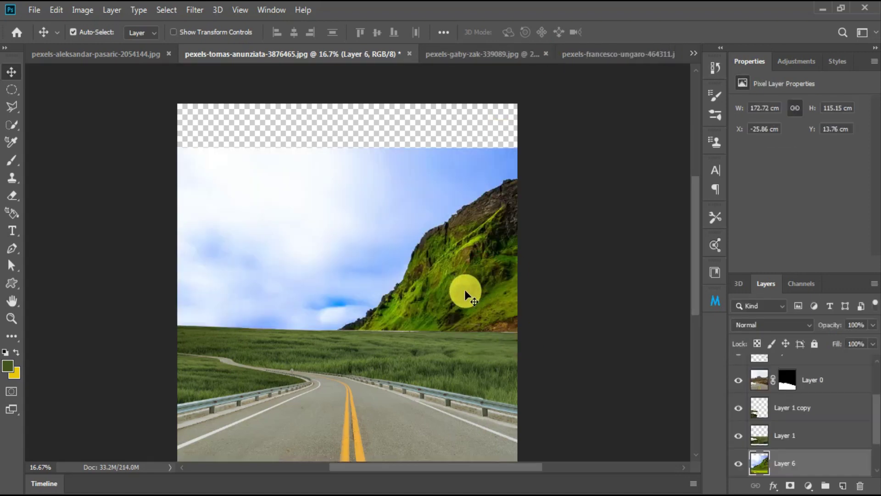
Shrink the hillside image and position it at the right edge
key("ctrl+t")
left_click_drag(97, 147, 320, 296)
mouse_move(413, 349)
left_mouse_down()
mouse_move(403, 312)
mouse_move(422, 234)
mouse_move(345, 273)
left_mouse_up()
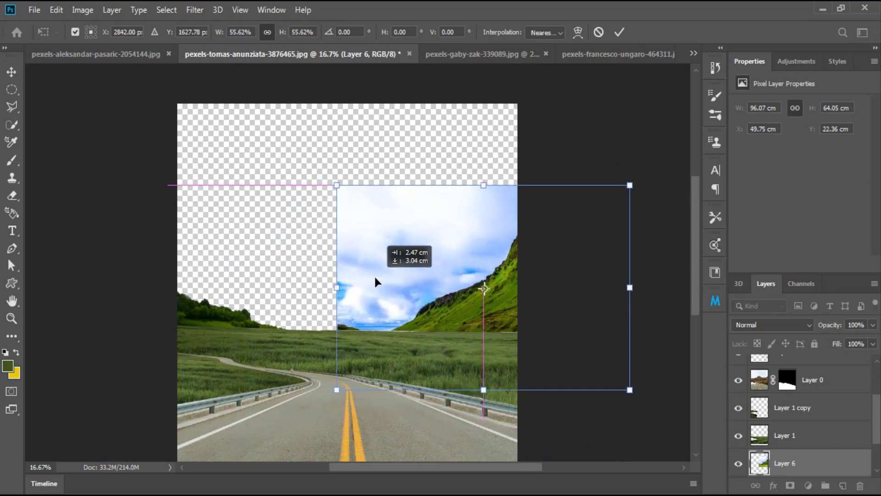
double_click(365, 294)
Quick-select the hillside's sky, expand the selection, and delete it
key("w")
left_click_drag(364, 295, 336, 318)
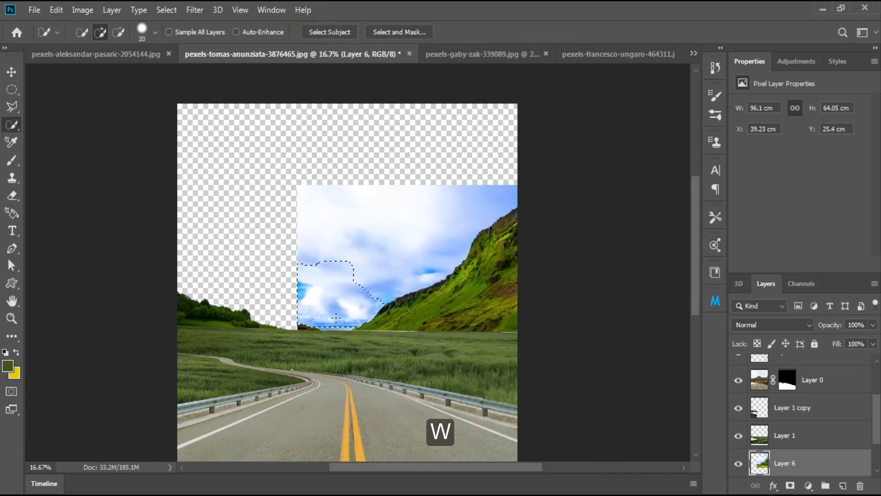
left_click_drag(322, 200, 293, 187)
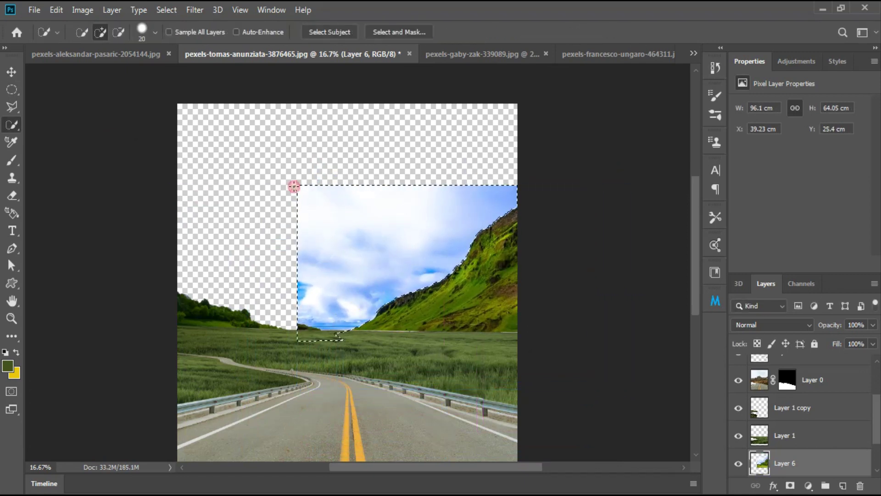
left_click(166, 10)
left_click(386, 163)
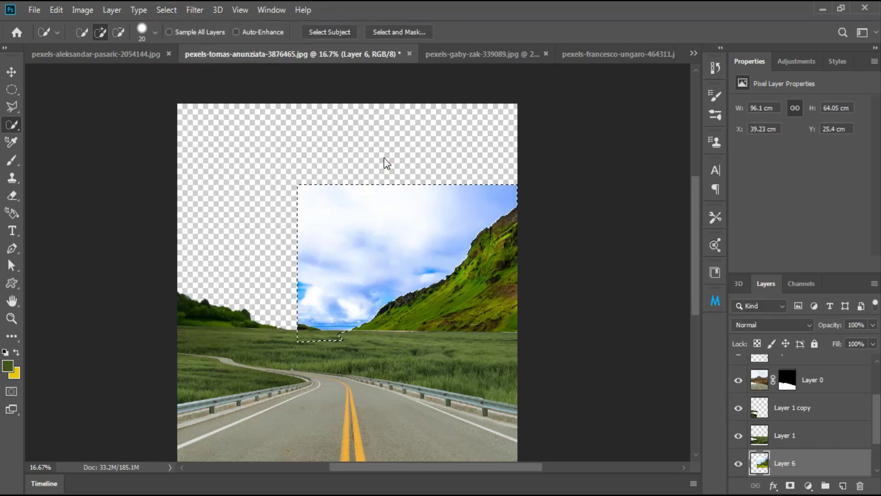
key("Delete")
Deselect and nudge the hillside down onto the grass
key("c")
key("v")
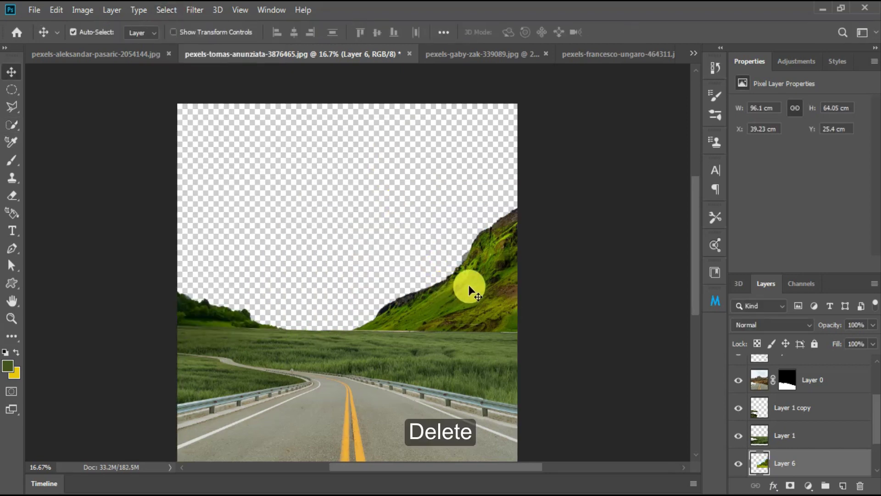
left_click_drag(469, 287, 472, 297)
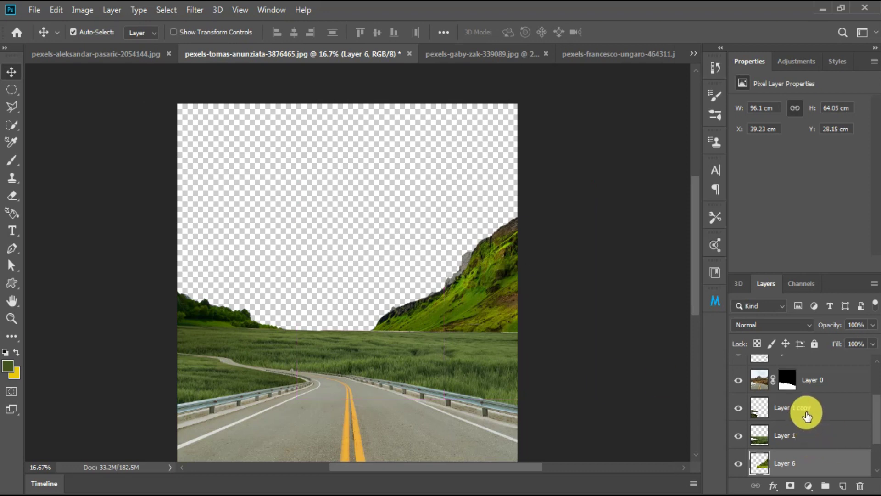
left_click_drag(876, 436, 877, 461)
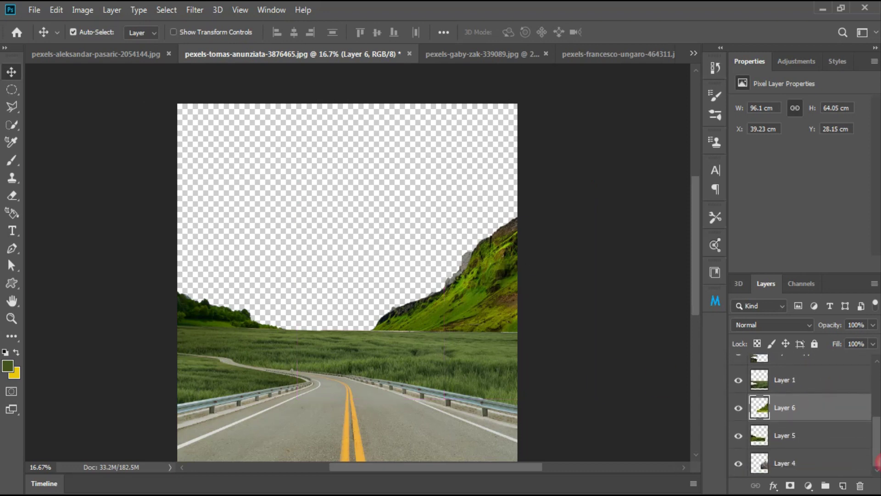
Move the rocky mountain layer (Layer 4) left toward the centre of the horizon
left_click(462, 265)
left_click(796, 463)
key("ctrl+t")
left_click_drag(477, 311, 365, 310)
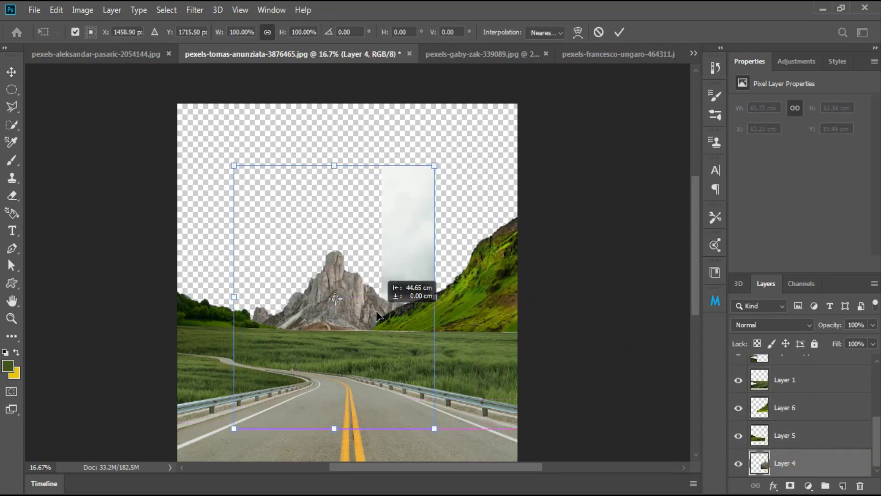
double_click(350, 290)
Select, expand and delete the mountain's leftover cloudy strip, then deselect
key("w")
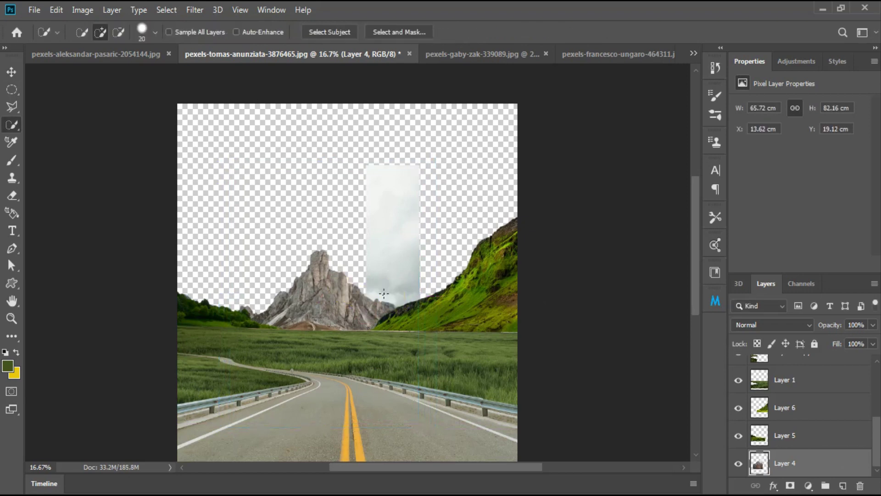
left_click(166, 10)
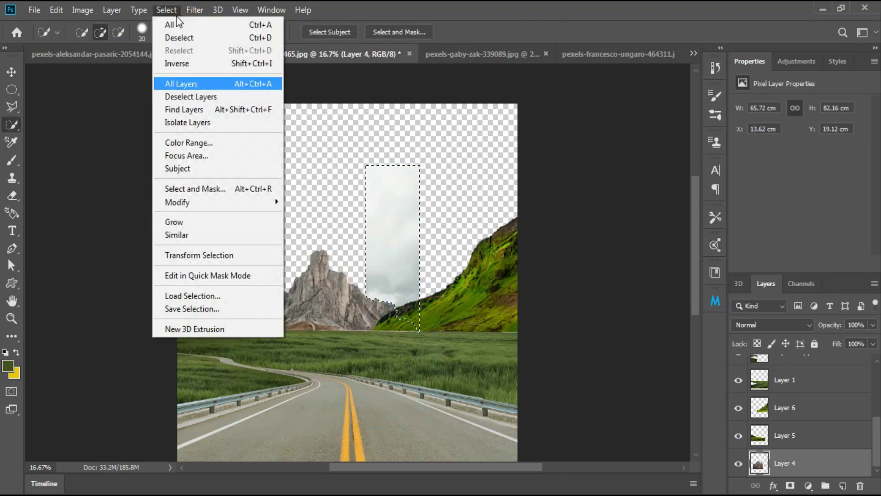
left_click(308, 215)
left_click(391, 159)
key("Delete")
key("ctrl+d")
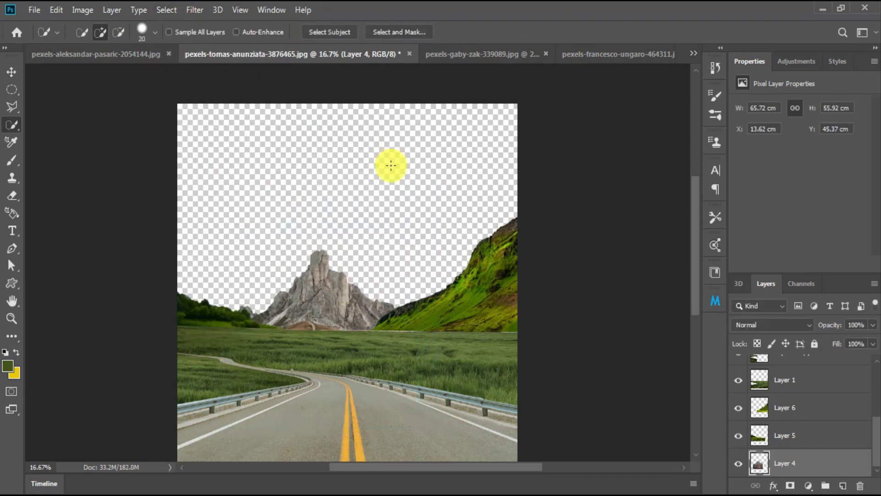
key("v")
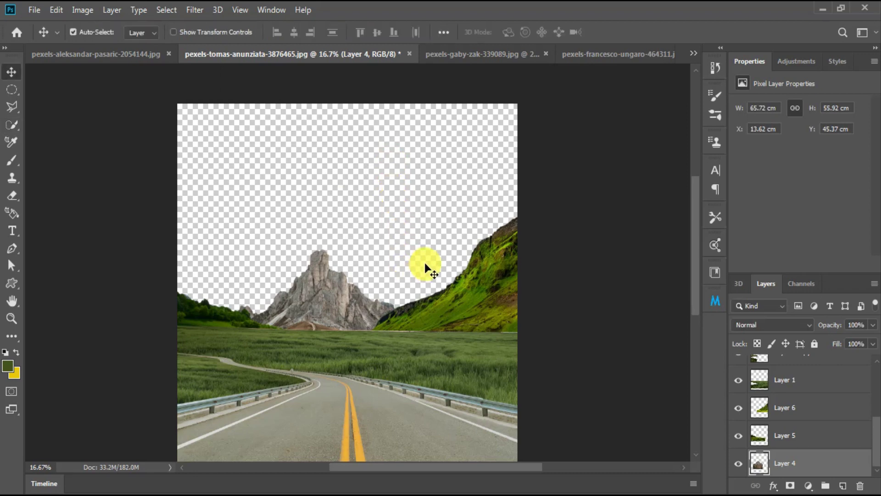
With a smaller eraser, erase the horizon seam from the trees to beneath the hillside
key("z")
left_click(455, 323)
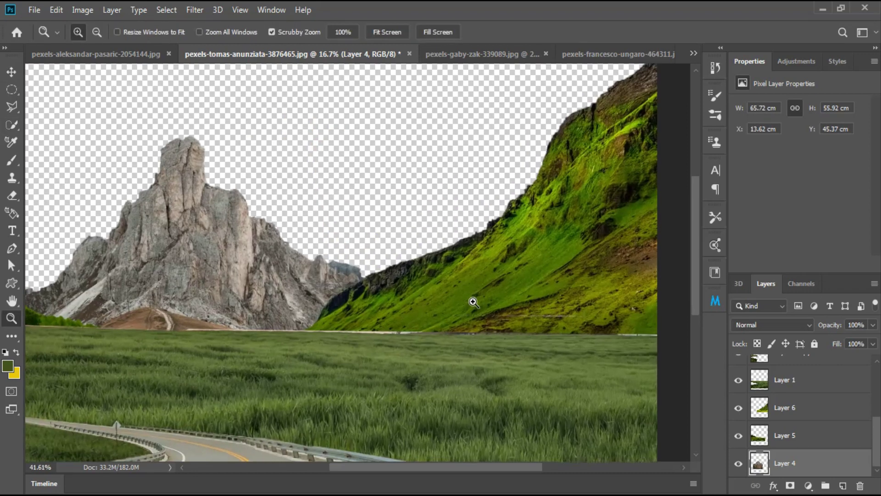
key("e")
key("bracketleft")
key("bracketleft")
key("bracketleft")
key("bracketleft")
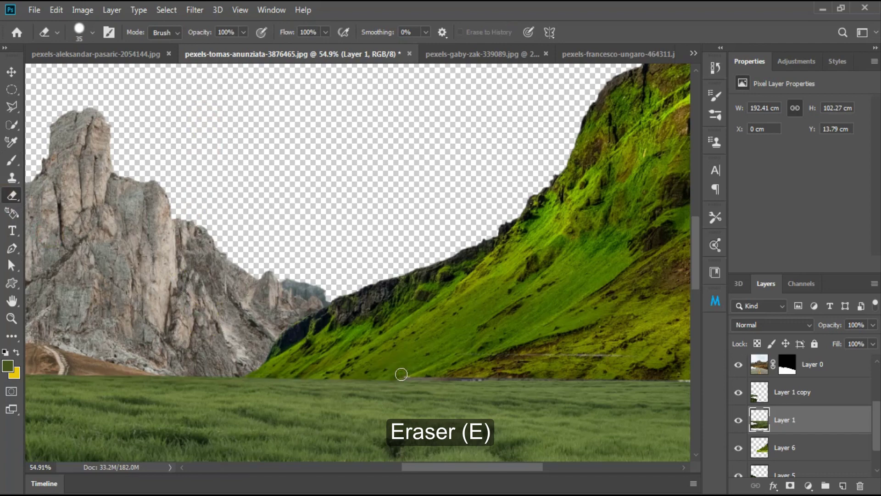
mouse_move(385, 373)
left_mouse_down()
mouse_move(478, 374)
mouse_move(392, 374)
left_mouse_up()
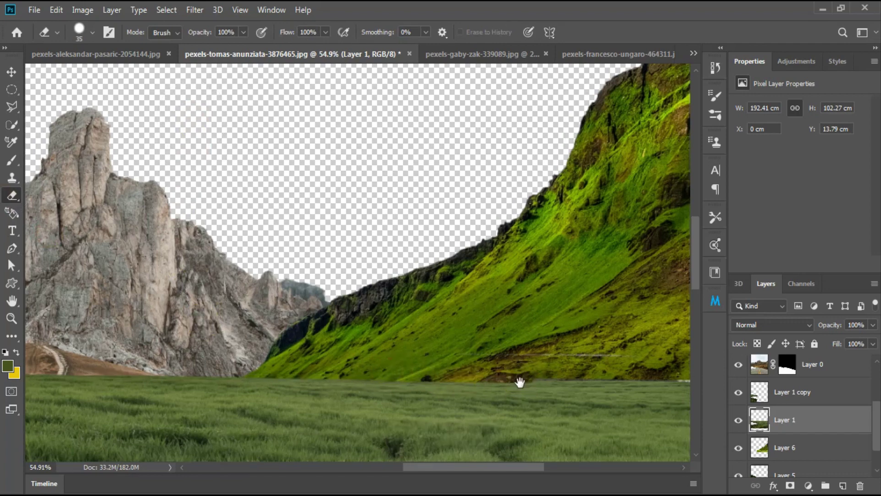
scroll(413, 367, "right", 5)
left_click_drag(315, 373, 546, 374)
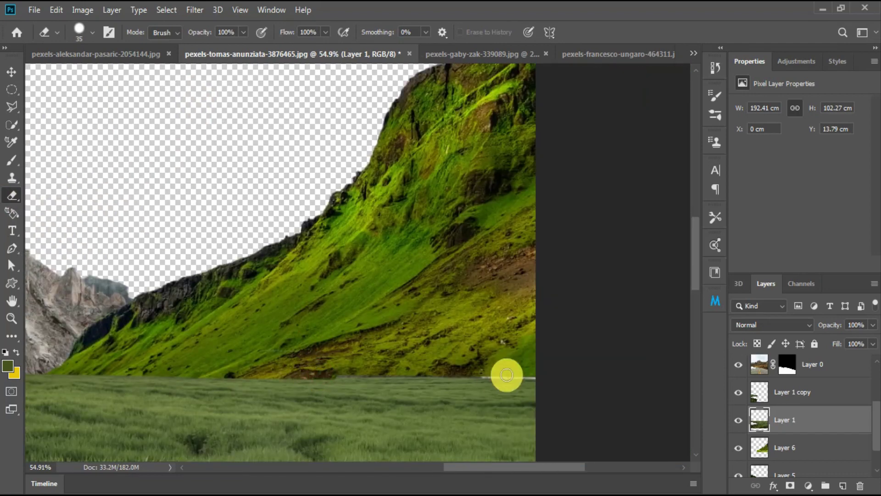
scroll(276, 375, "left", 5)
scroll(276, 375, "left", 2)
mouse_move(373, 382)
left_mouse_down()
mouse_move(49, 360)
mouse_move(317, 381)
mouse_move(193, 377)
left_mouse_up()
scroll(255, 374, "left", 3)
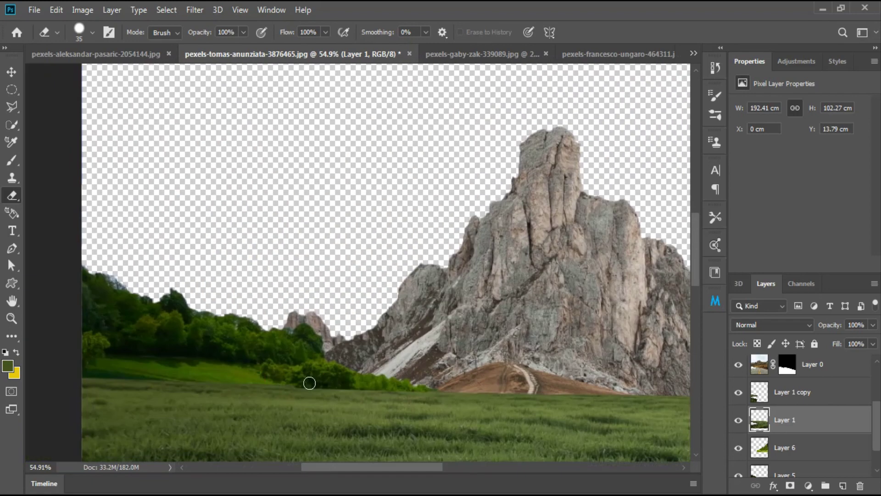
left_click_drag(308, 380, 171, 376)
scroll(258, 93, "right", 10)
Softly erase the grass edge at the horizon with a larger eraser at 42% opacity
left_click_drag(243, 32, 204, 48)
key("bracketright")
key("bracketright")
key("bracketright")
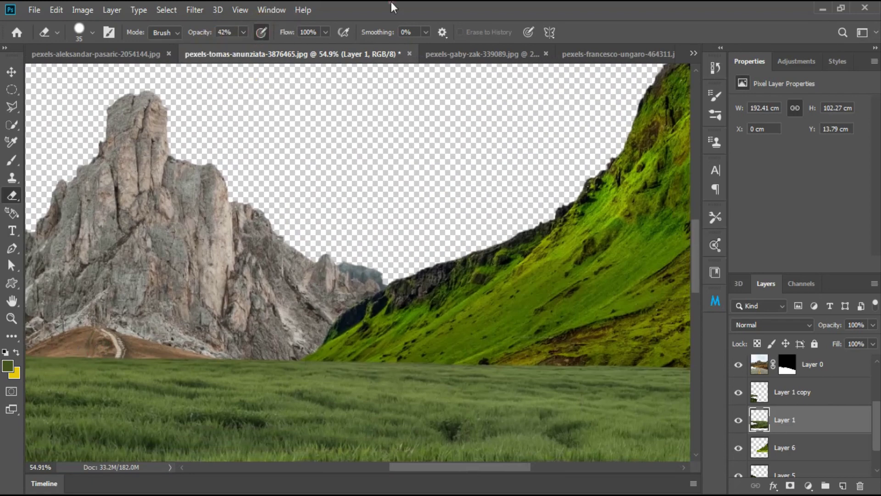
left_click_drag(407, 384, 376, 354)
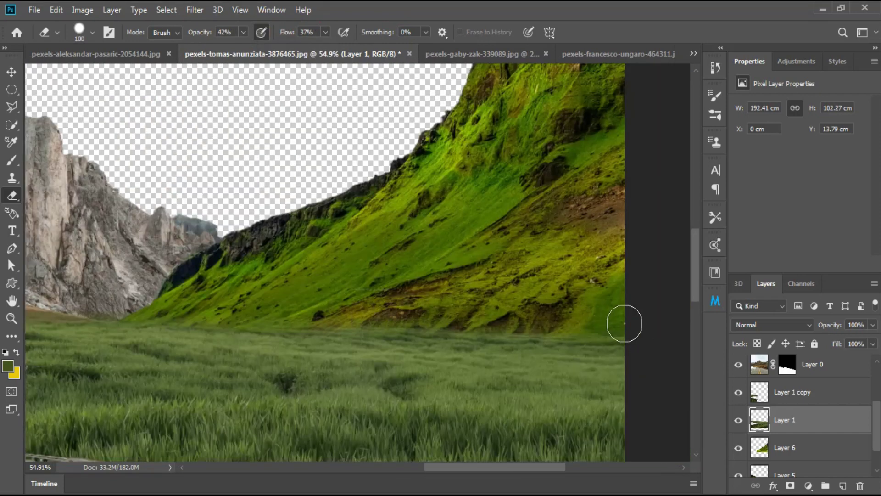
key("v")
key("ctrl+minus")
key("ctrl+minus")
key("ctrl+minus")
left_click_drag(183, 287, 338, 287)
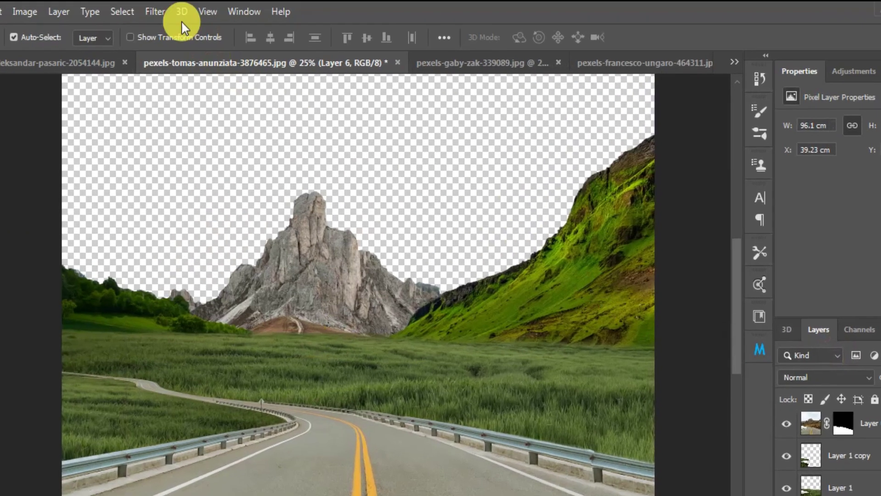
Apply a subtle small-radius Gaussian Blur to the hillside layer
left_click(195, 9)
left_click(400, 214)
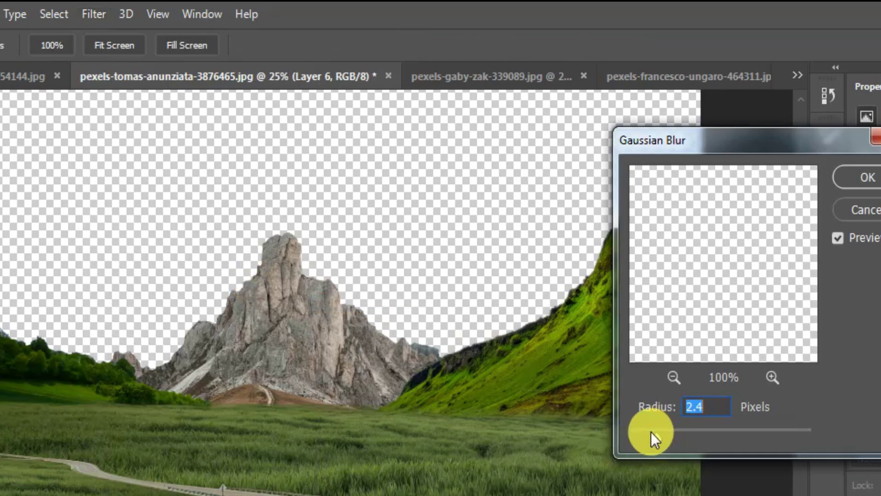
left_click_drag(650, 432, 646, 437)
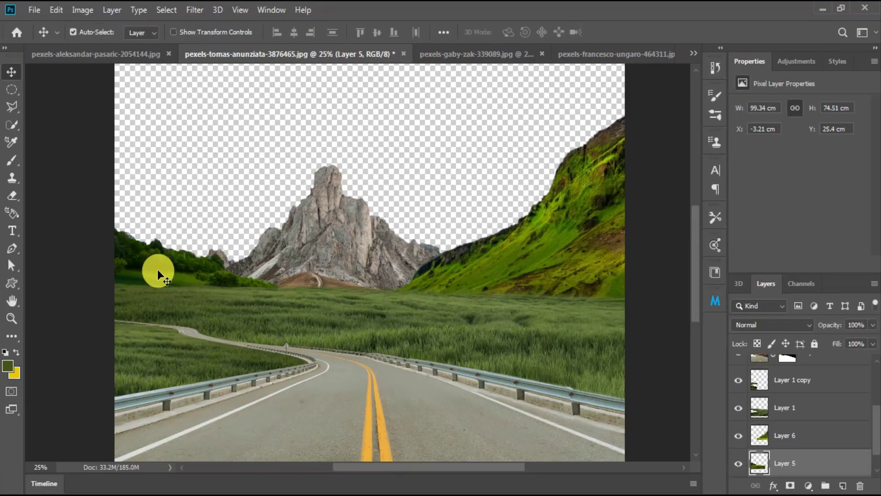
Colour-balance Layer 6, shifting it slightly toward yellow, green and cyan
left_click(536, 258)
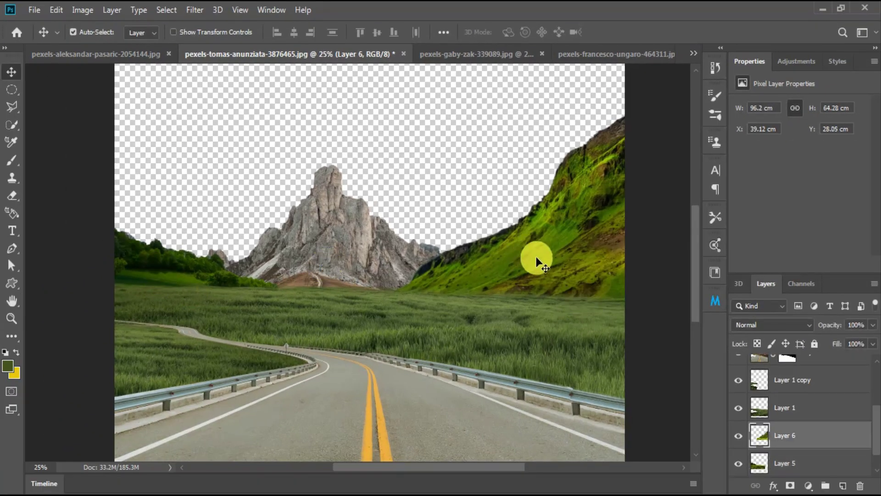
key("ctrl+b")
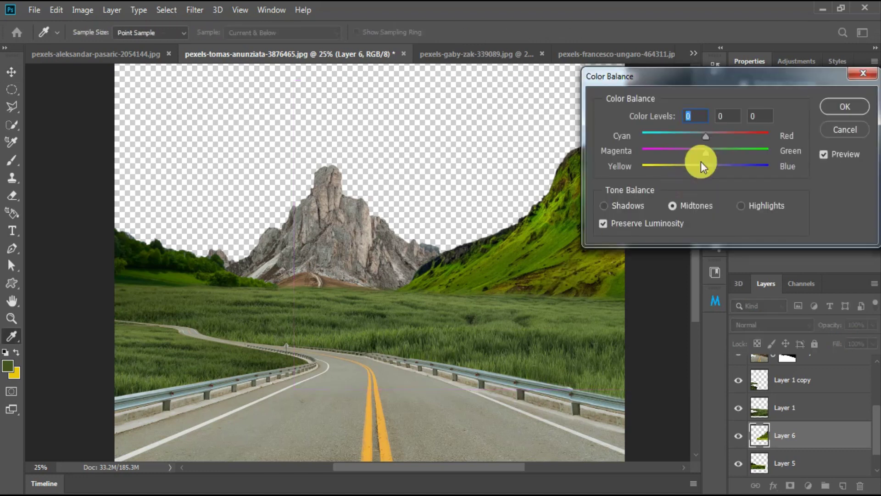
mouse_move(706, 167)
left_mouse_down()
mouse_move(719, 170)
mouse_move(709, 154)
left_mouse_up()
mouse_move(706, 137)
left_mouse_down()
mouse_move(697, 137)
mouse_move(716, 153)
left_mouse_up()
left_click(830, 112)
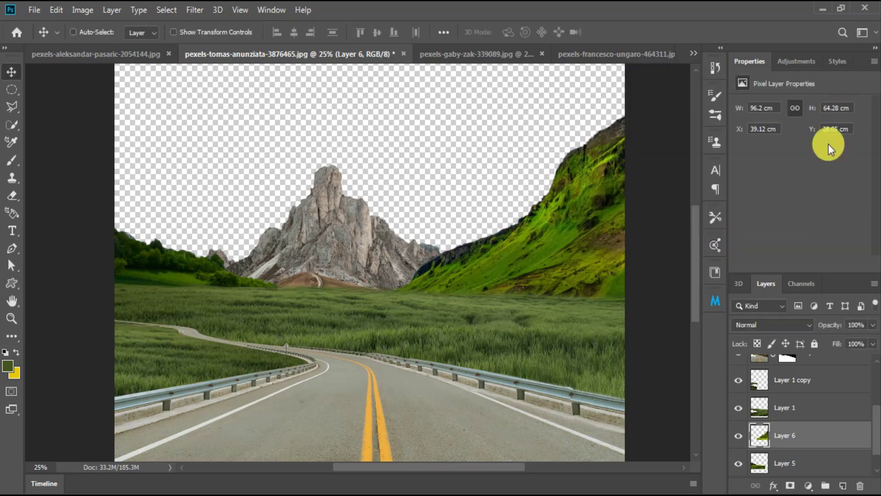
Set Layer 6's Hue/Saturation to Saturation -31 and Lightness +2
key("ctrl+u")
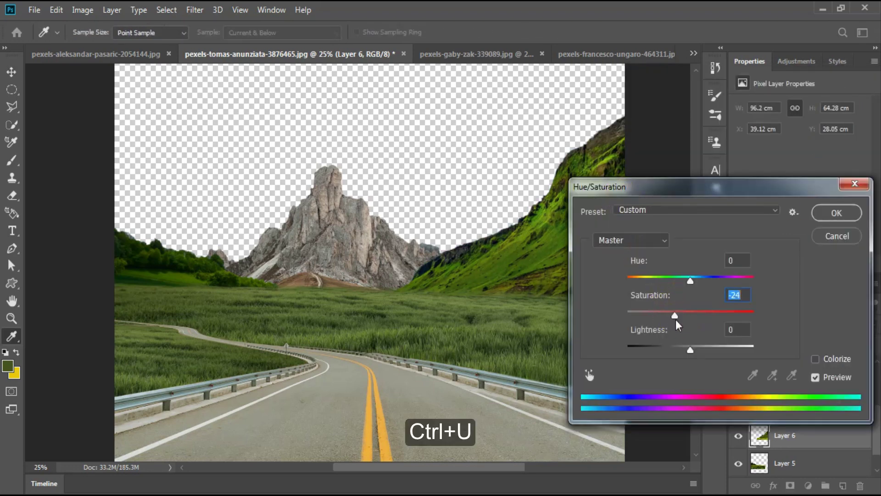
left_click_drag(687, 349, 693, 349)
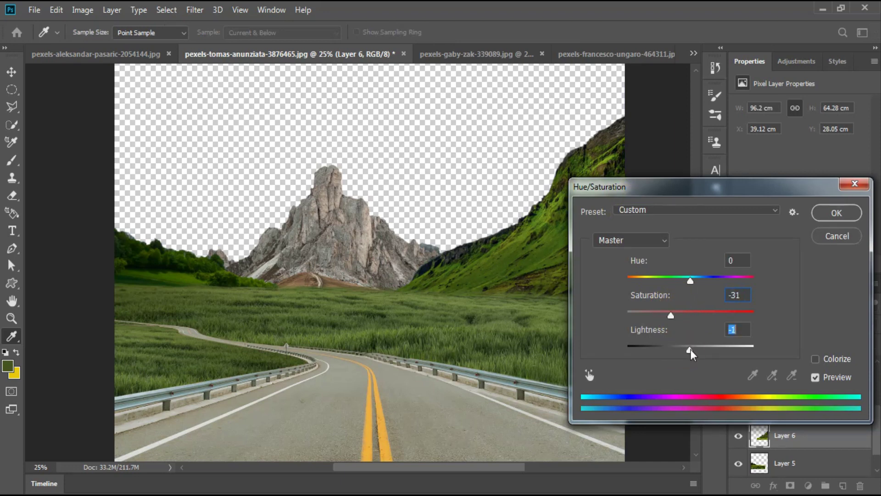
left_click(693, 348)
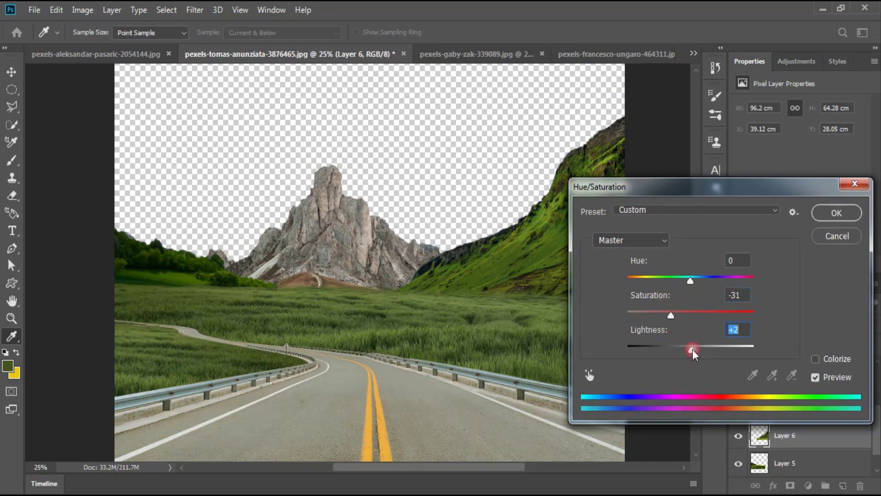
left_click(837, 213)
key("v")
left_click_drag(426, 307, 562, 307)
Colour-balance Layer 5 to -1, +8, +13
left_click(351, 307)
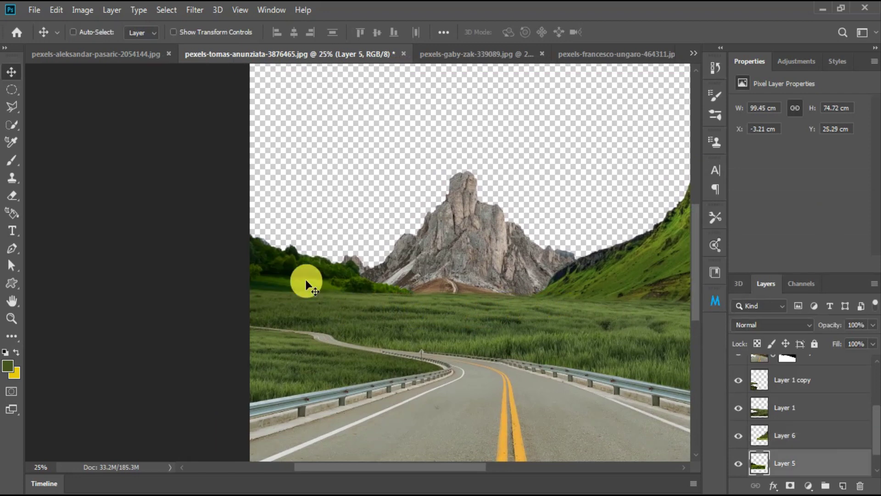
key("ctrl+b")
left_click_drag(710, 172, 704, 152)
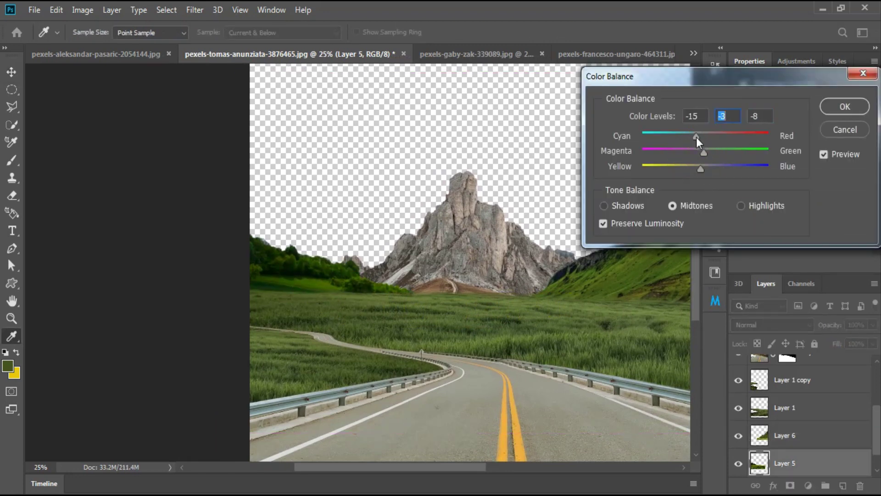
left_click_drag(718, 137, 706, 137)
left_click_drag(701, 169, 716, 172)
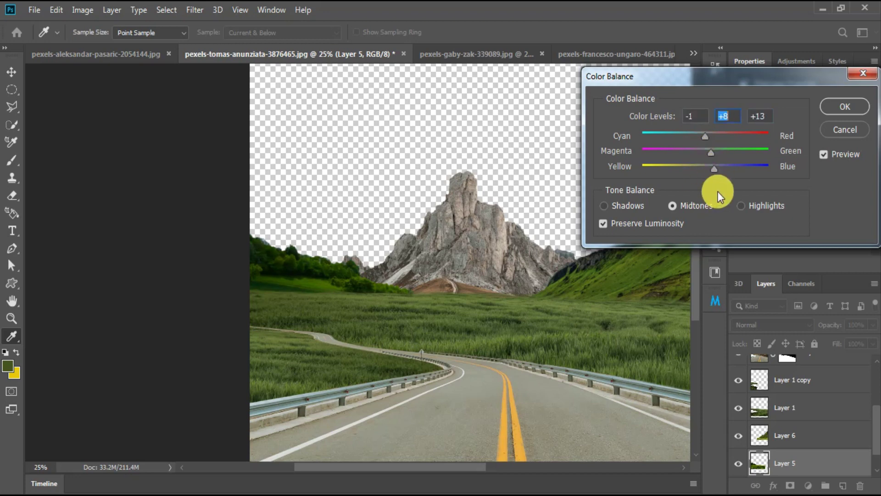
left_click(826, 109)
Mute Layer 5's greenery with Hue/Saturation at Saturation -48, Lightness -4
key("ctrl+u")
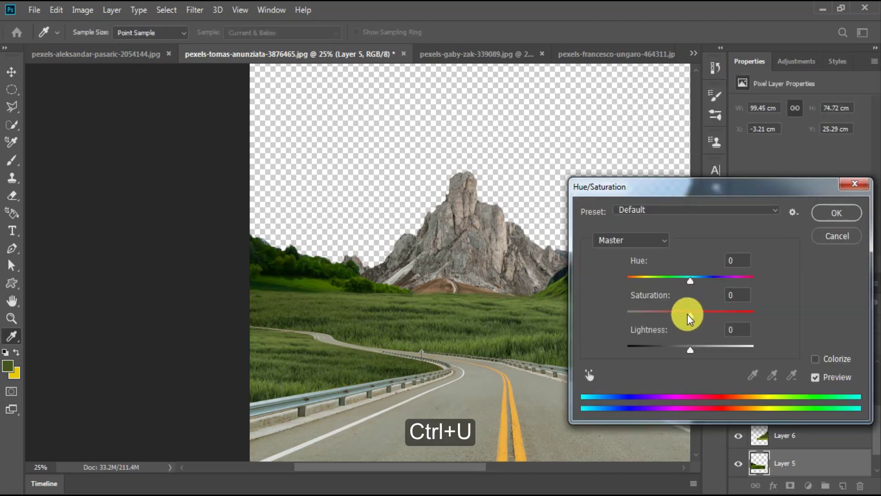
left_click_drag(687, 314, 660, 318)
left_click_drag(690, 349, 687, 350)
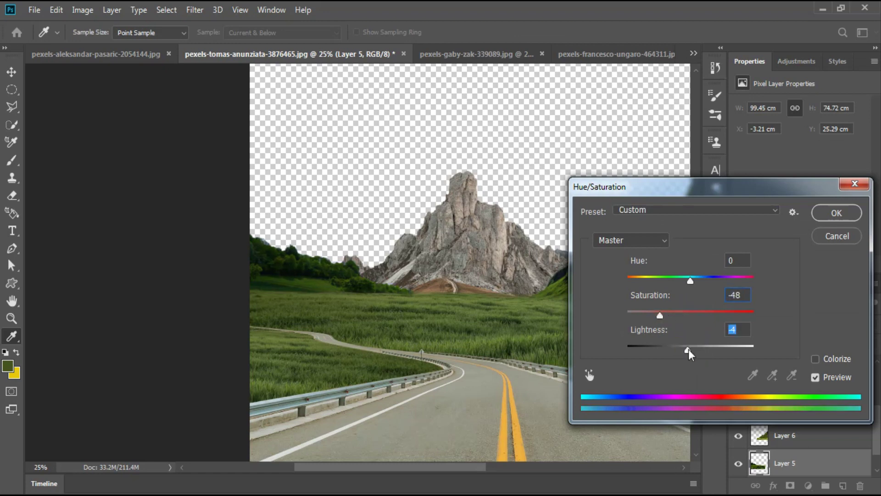
key("Return")
key("z")
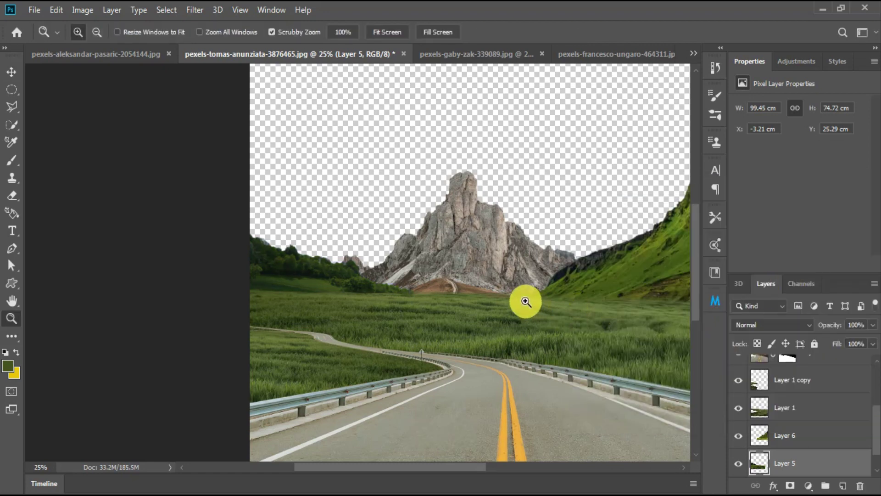
left_click_drag(525, 301, 488, 330)
Colour-balance Layer 1 toward green and yellow
key("v")
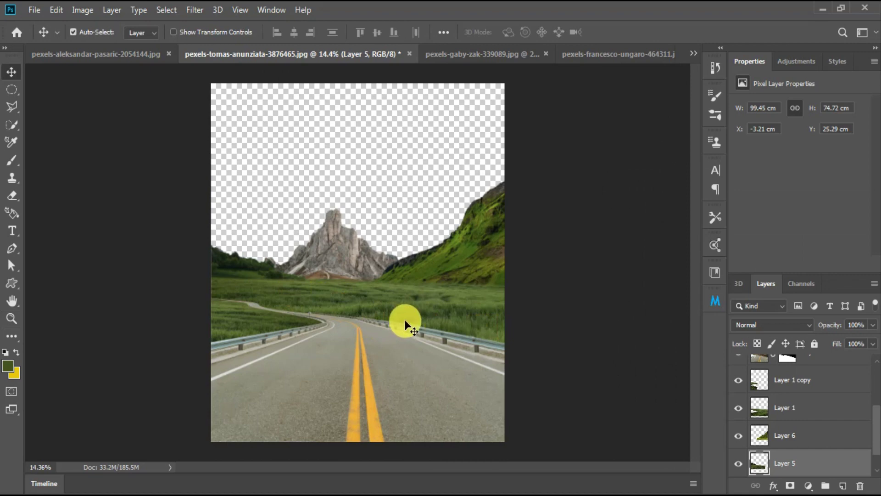
left_click(780, 408)
key("ctrl+b")
mouse_move(705, 150)
left_mouse_down()
mouse_move(715, 150)
mouse_move(701, 168)
mouse_move(714, 136)
left_mouse_up()
left_click(832, 109)
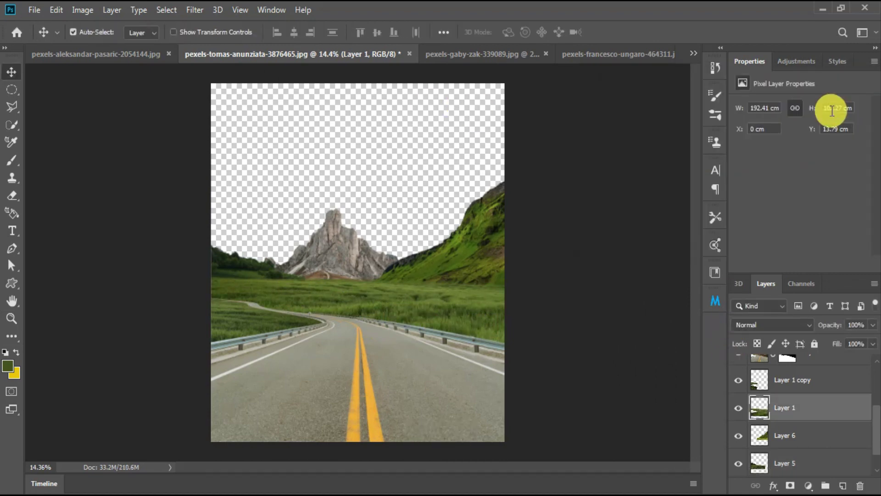
Darken Layer 1's midtones with Levels and add a darkening Exposure adjustment layer
key("ctrl+l")
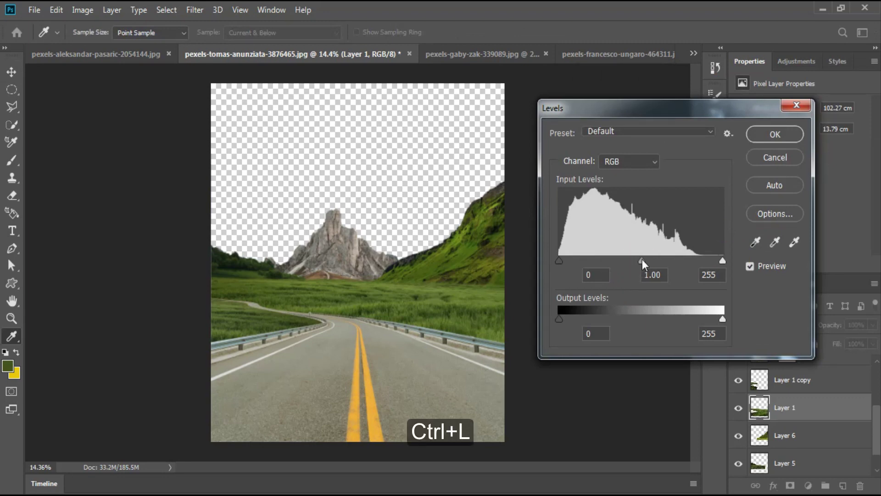
left_click_drag(643, 259, 645, 260)
left_click(764, 135)
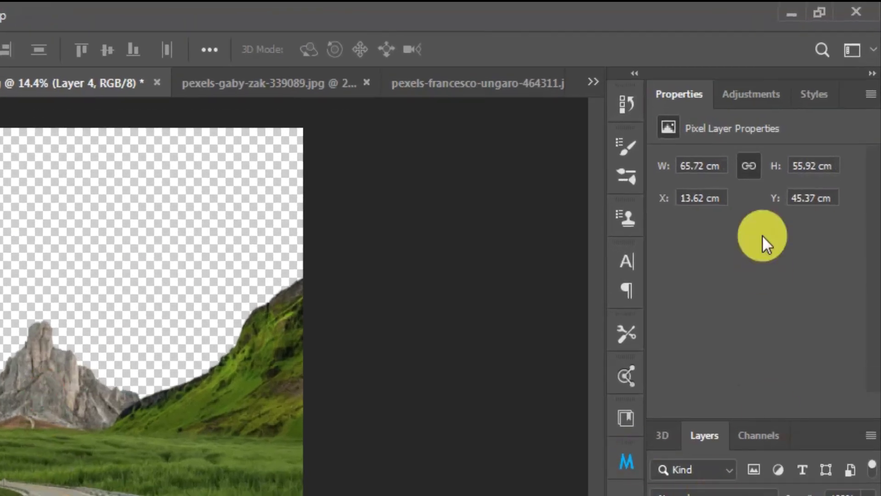
left_click(751, 99)
left_click(773, 140)
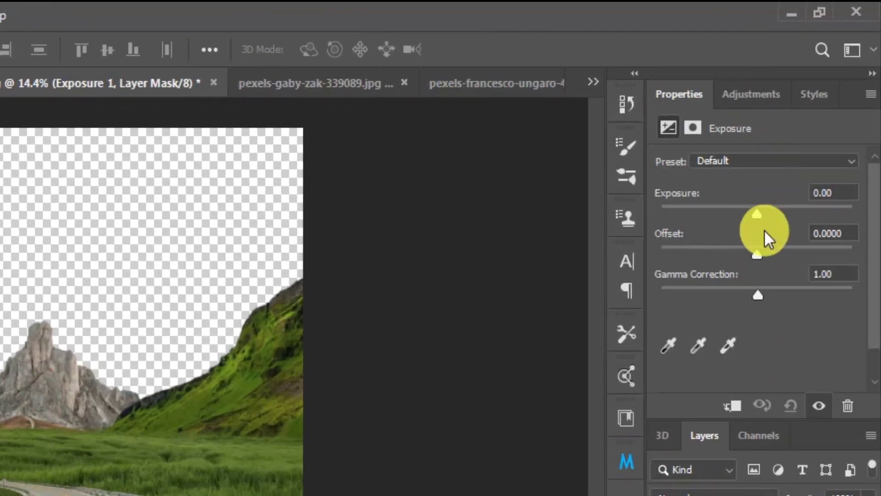
left_click_drag(760, 213, 720, 214)
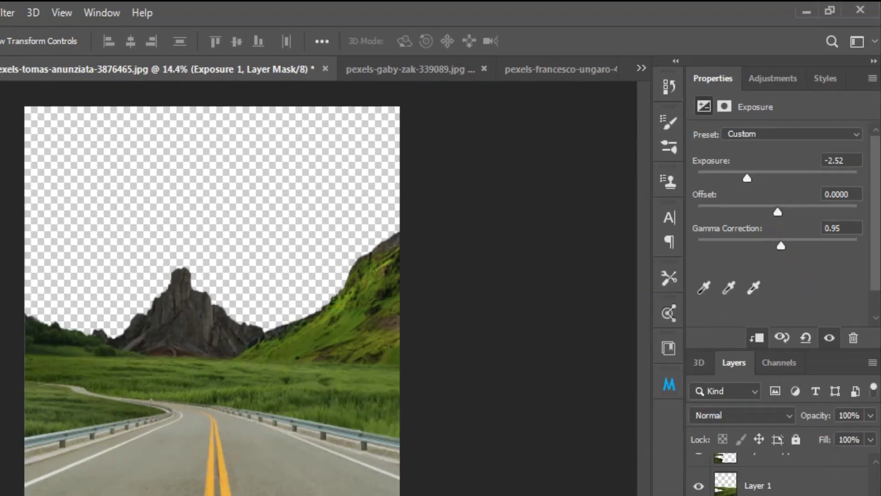
Add an Exposure adjustment above Layer 6 darkening the hills to -1.28
left_click(821, 416)
left_click(790, 63)
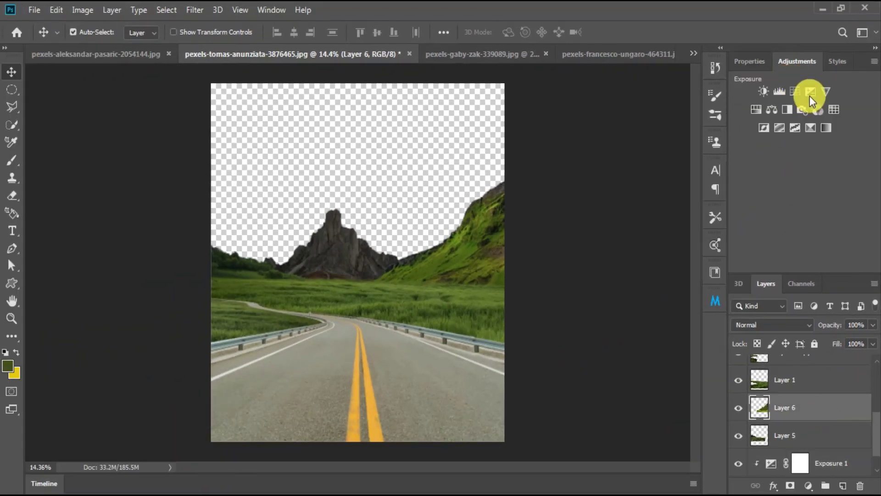
left_click(811, 91)
left_click_drag(791, 142, 781, 142)
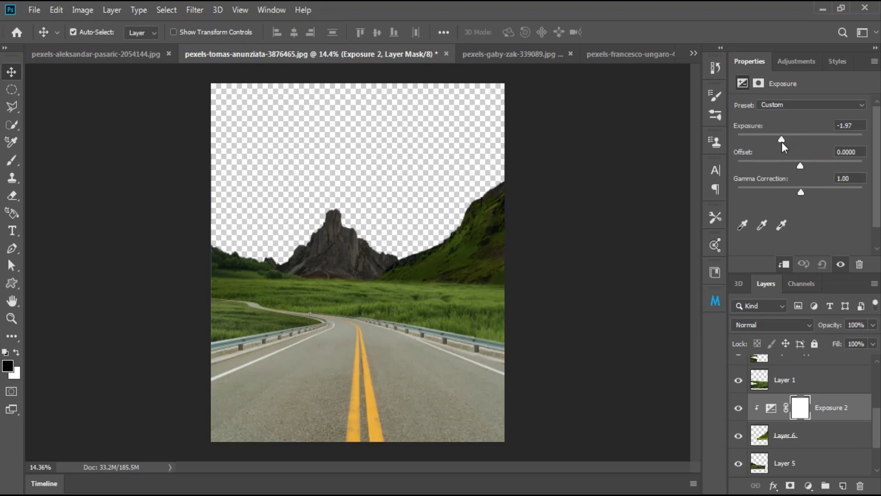
left_click_drag(782, 142, 788, 142)
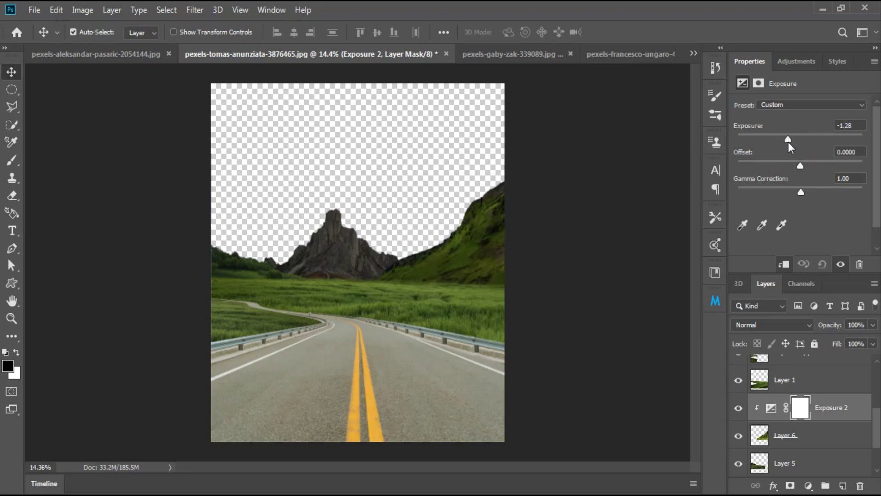
Add a clipped Exposure adjustment darkening the road on Layer 1
left_click(785, 379)
left_click(796, 61)
left_click(810, 92)
left_click(784, 264)
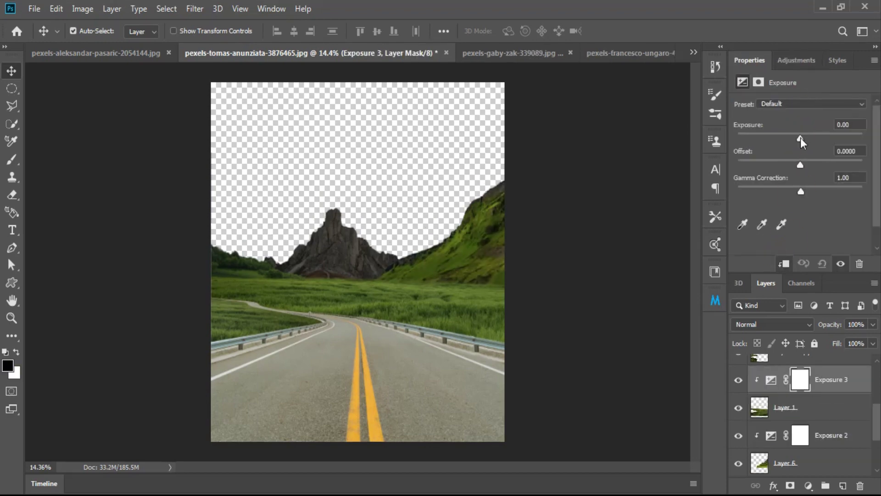
left_click_drag(801, 138, 794, 140)
Duplicate Layer 1 copy and clip an Exposure adjustment to it
left_click(244, 328)
key("ctrl+j")
left_click(796, 60)
left_click(811, 92)
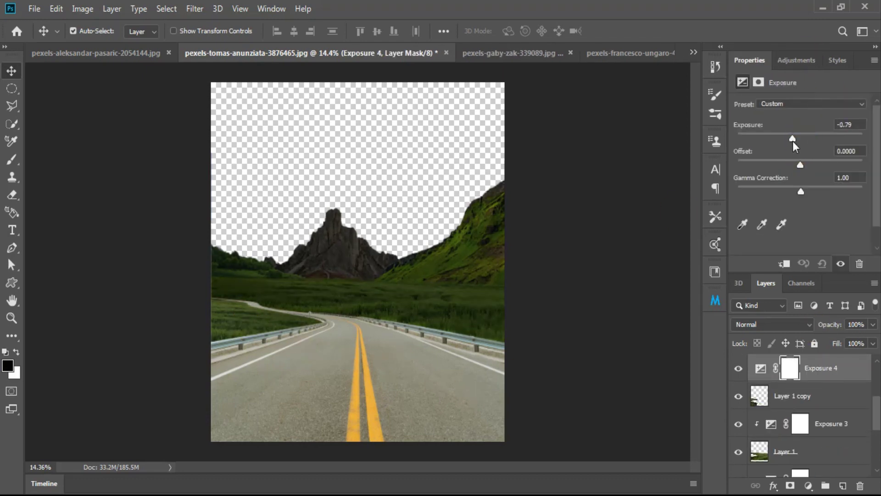
left_click(784, 263)
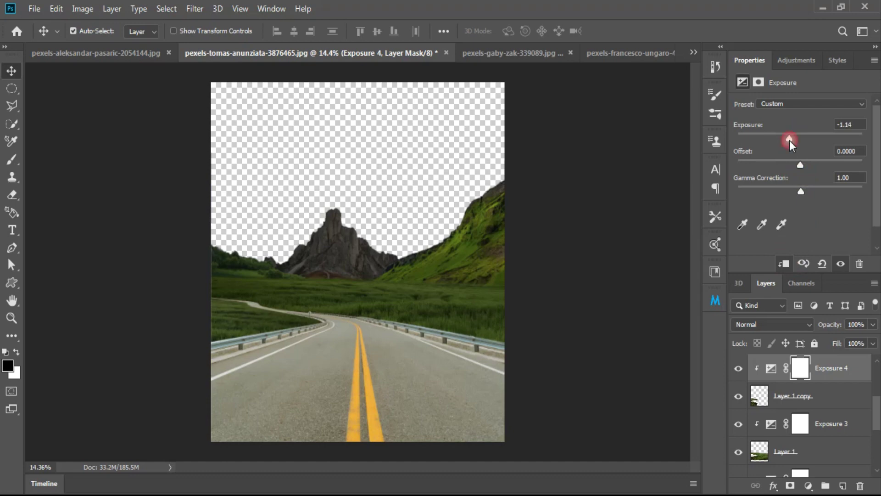
Add a clipped Exposure adjustment darkening Layer 0
left_click(381, 367)
left_click(796, 60)
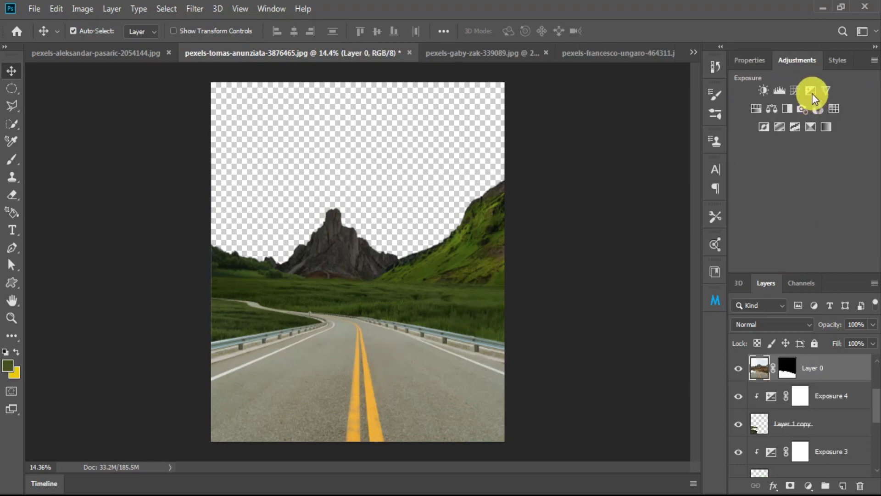
left_click(812, 92)
left_click_drag(800, 138, 781, 137)
left_click(784, 263)
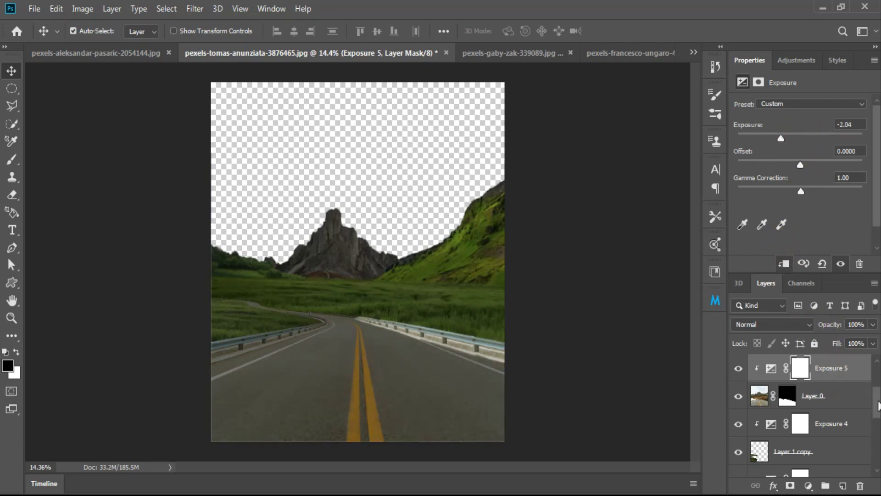
left_click_drag(879, 405, 877, 382)
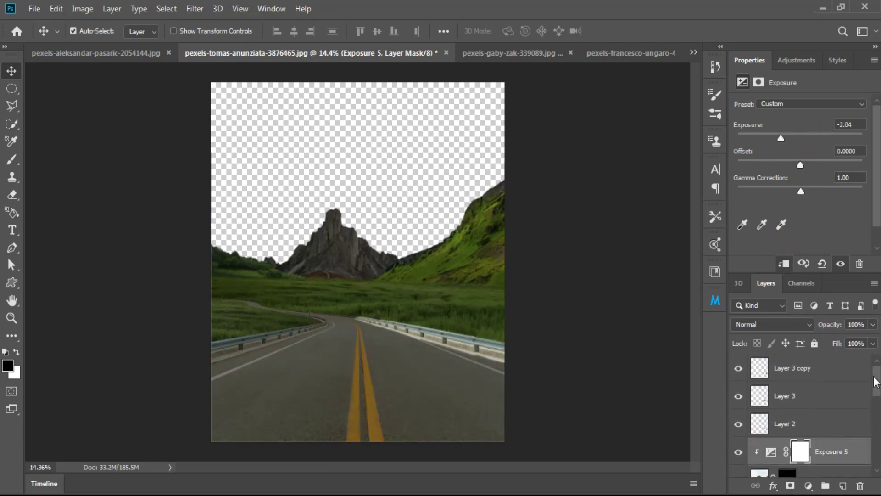
Merge Layer 2, Layer 3 and Layer 3 copy into one layer
left_click(813, 426)
left_click(812, 397)
left_click(812, 374)
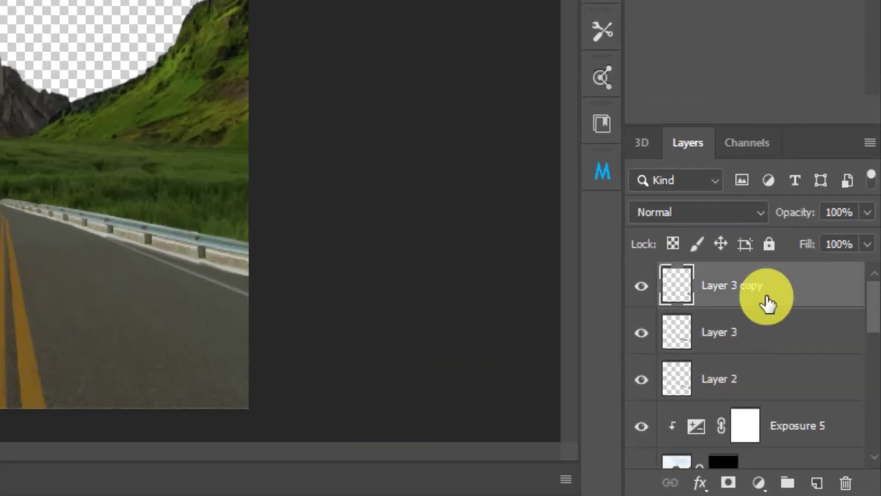
left_click(753, 370, "shift")
key("ctrl+e")
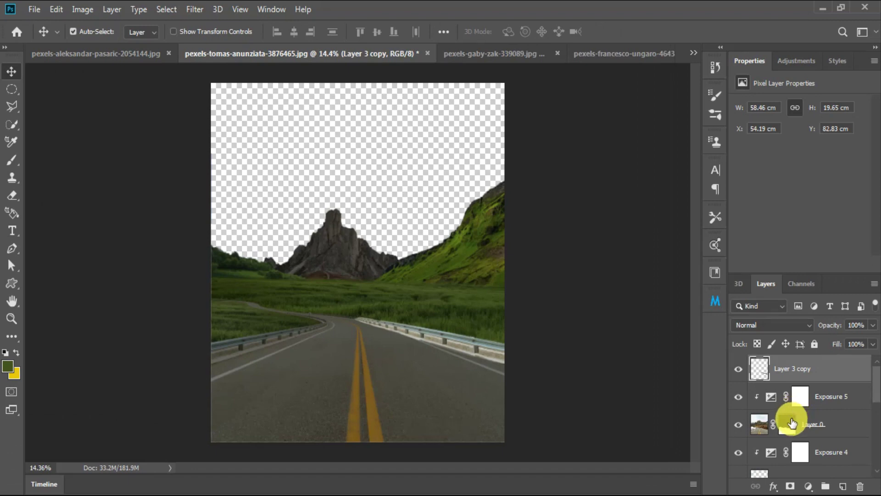
Darken the merged layer and Layer 5 with Image > Adjustments > Exposure
left_click(83, 9)
left_click(417, 132)
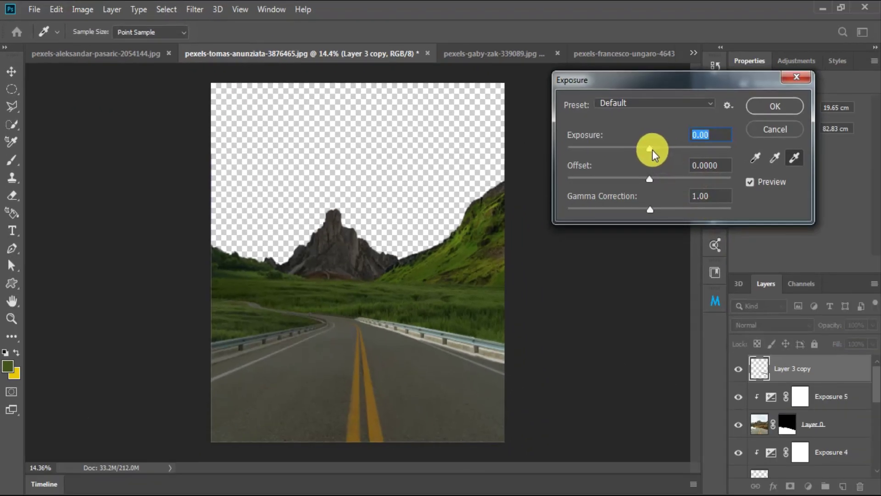
left_click_drag(649, 148, 622, 148)
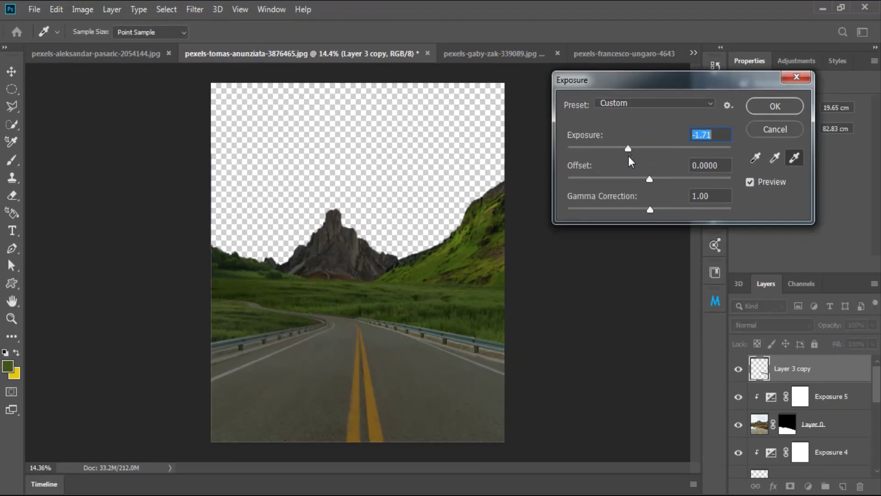
left_click(761, 105)
left_click(315, 335)
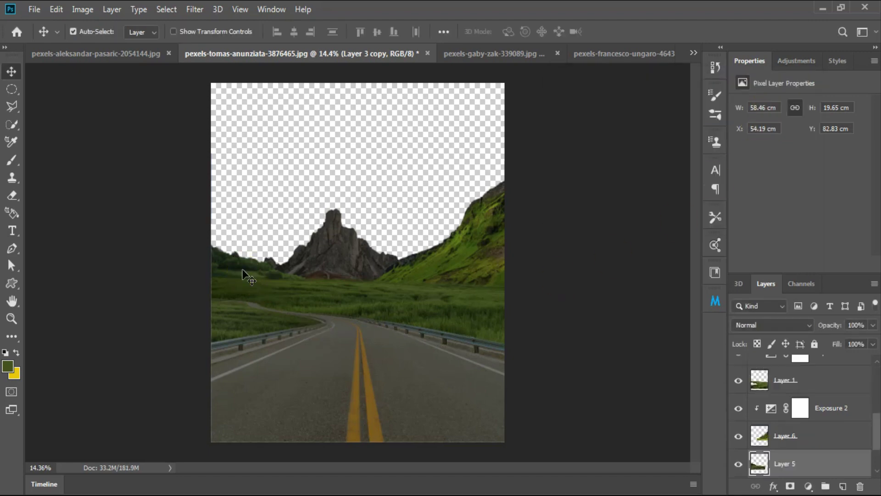
left_click(83, 9)
left_click(270, 82)
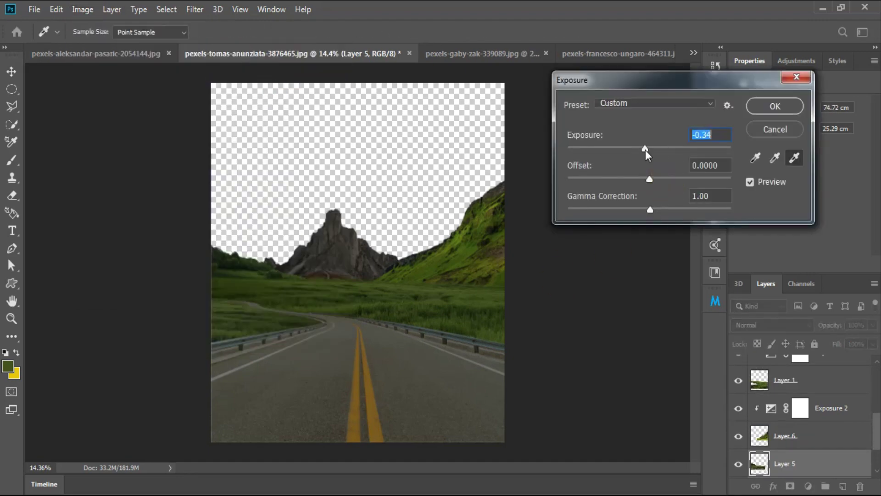
left_click(775, 106)
Add a clipped Exposure adjustment at -1.07 on Layer 6
scroll(799, 404, "down", 2)
left_click(800, 436)
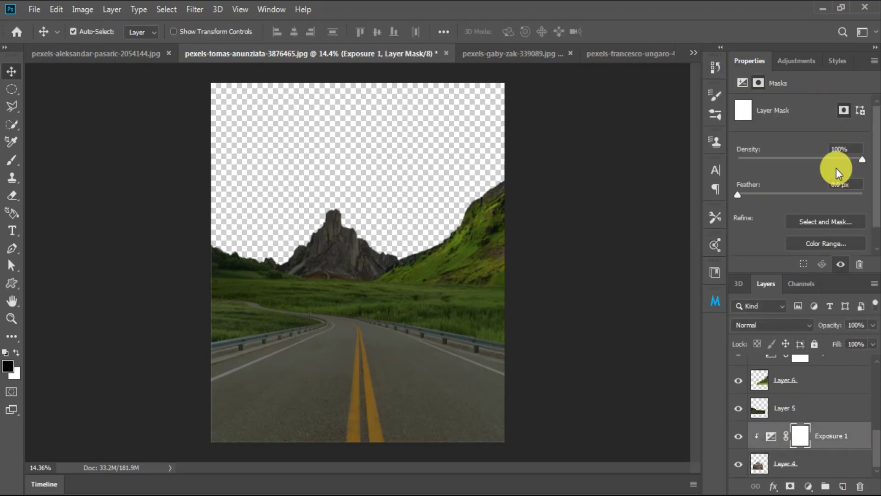
left_click(742, 83)
left_click(500, 285)
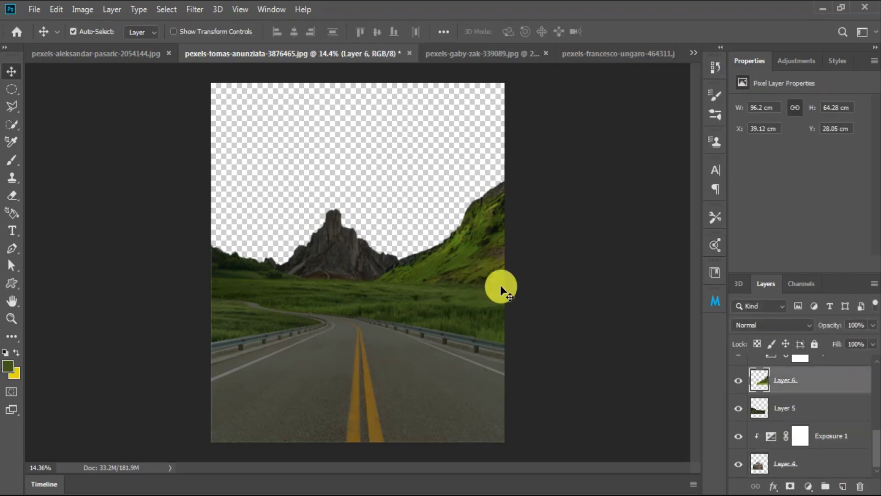
left_click(797, 61)
left_click(786, 86)
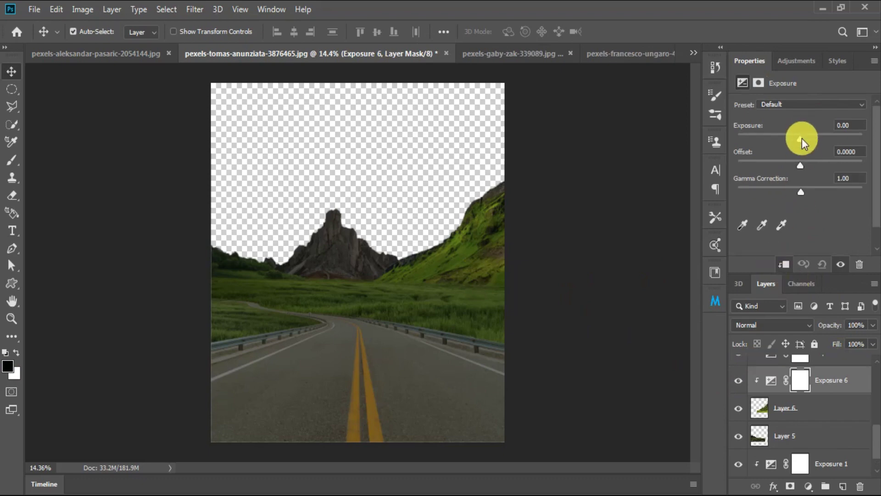
left_click_drag(800, 139, 790, 140)
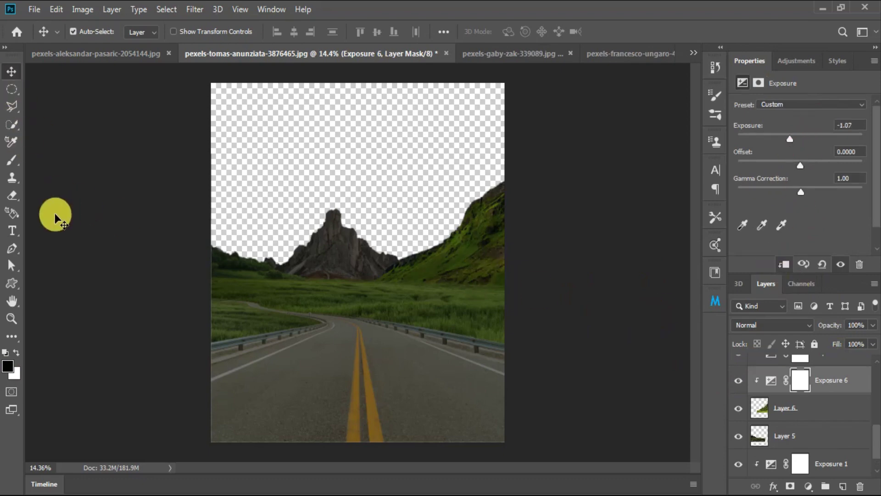
Open the sunset sky photo
left_click(34, 9)
left_click(42, 33)
double_click(241, 115)
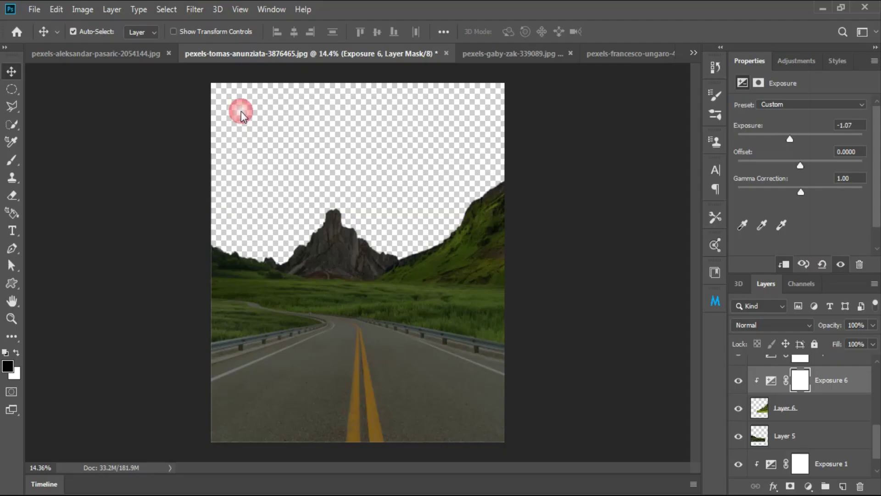
Bring the sunset sky into the composition as a layer below the landscape
mouse_move(586, 122)
left_mouse_down()
mouse_move(472, 55)
mouse_move(433, 252)
mouse_move(368, 254)
left_mouse_up()
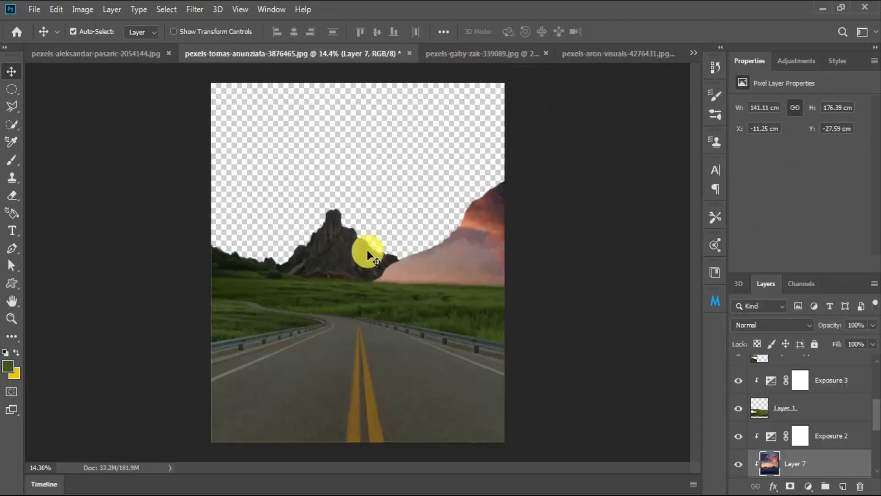
left_click_drag(840, 463, 787, 478)
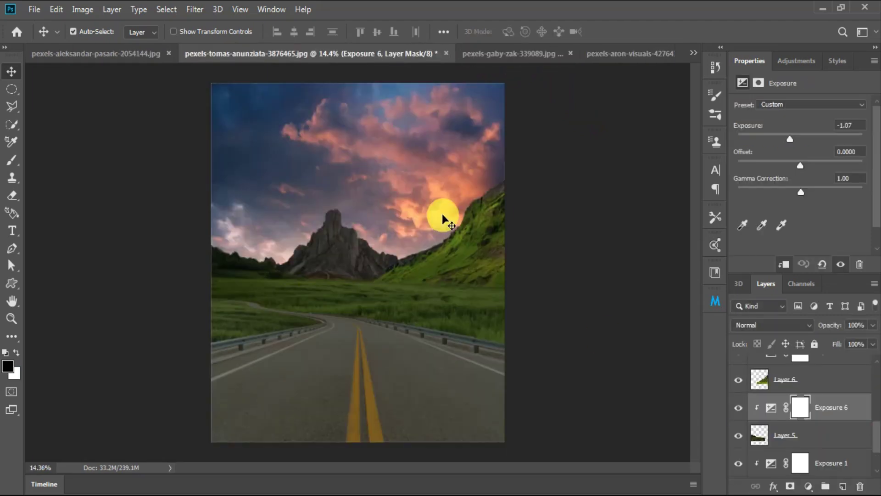
mouse_move(442, 214)
left_mouse_down()
mouse_move(395, 189)
mouse_move(386, 252)
mouse_move(393, 246)
left_mouse_up()
Resize the sky to fit behind the mountains, then open the teal car photo
key("ctrl+t")
left_click_drag(540, 180, 518, 182)
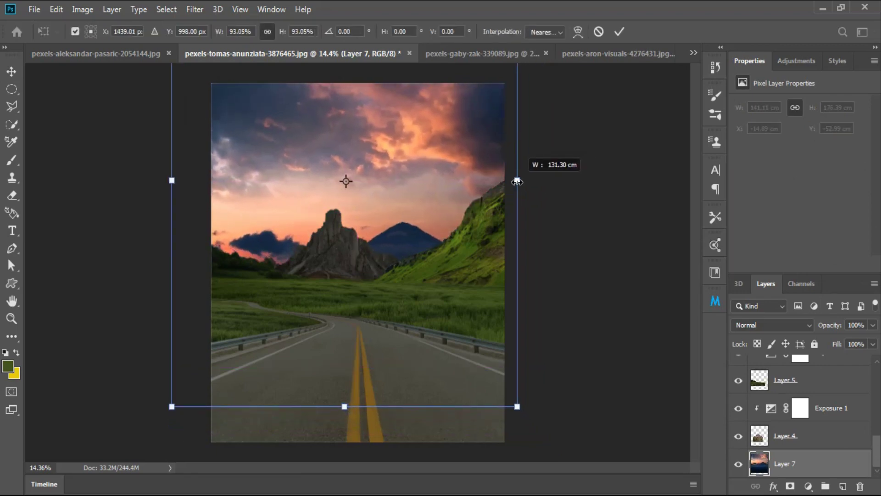
mouse_move(172, 181)
left_mouse_down()
mouse_move(184, 178)
mouse_move(168, 179)
left_mouse_up()
key("Return")
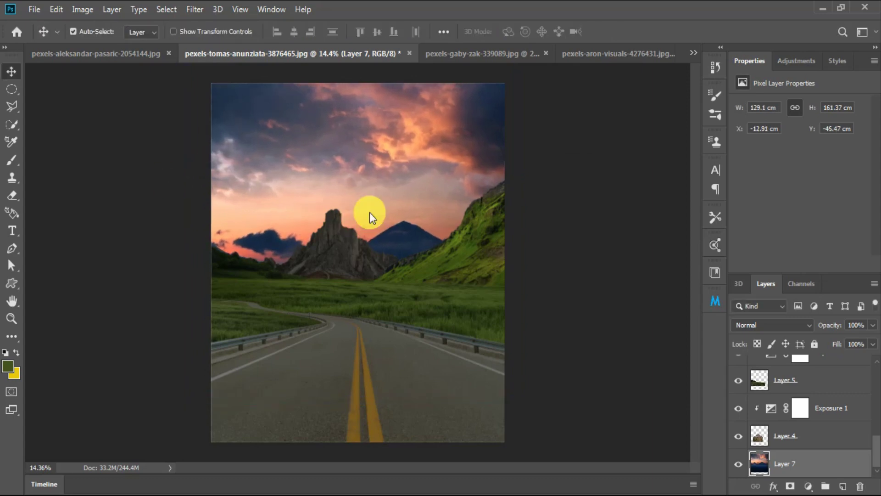
left_click(35, 15)
left_click(42, 33)
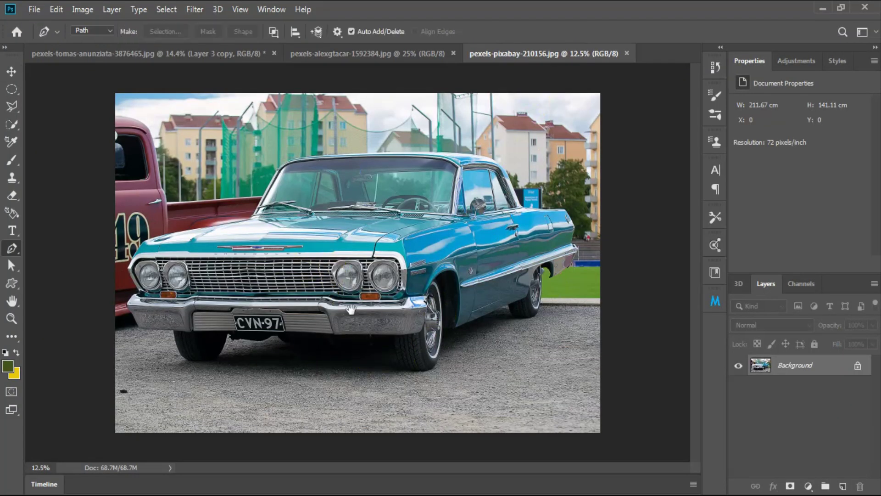
Trace the teal Chevrolet with the Pen tool and mask out its background on Layer 0
key("z")
mouse_move(285, 249)
left_mouse_down()
mouse_move(301, 193)
mouse_move(457, 262)
left_mouse_up()
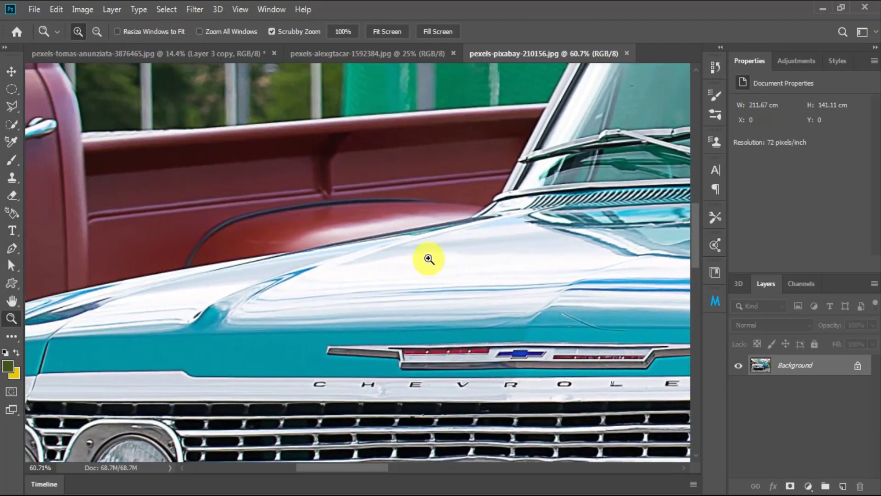
key("p")
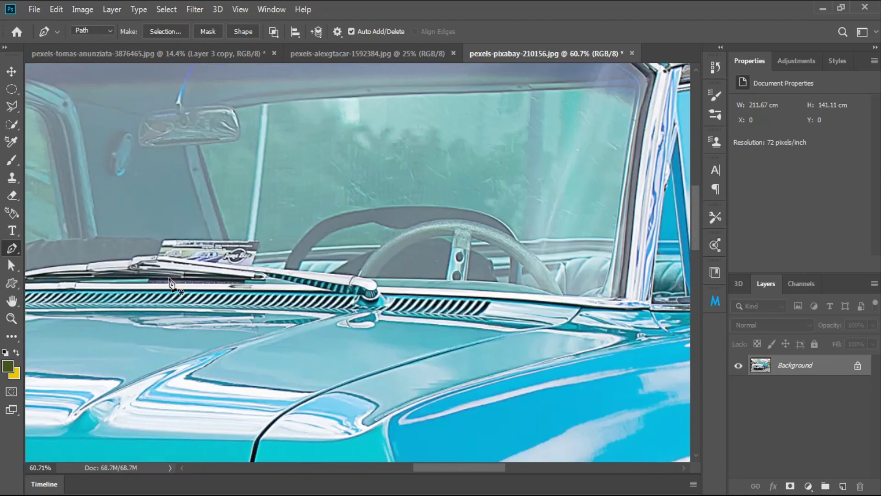
right_click(384, 257)
left_click(388, 252)
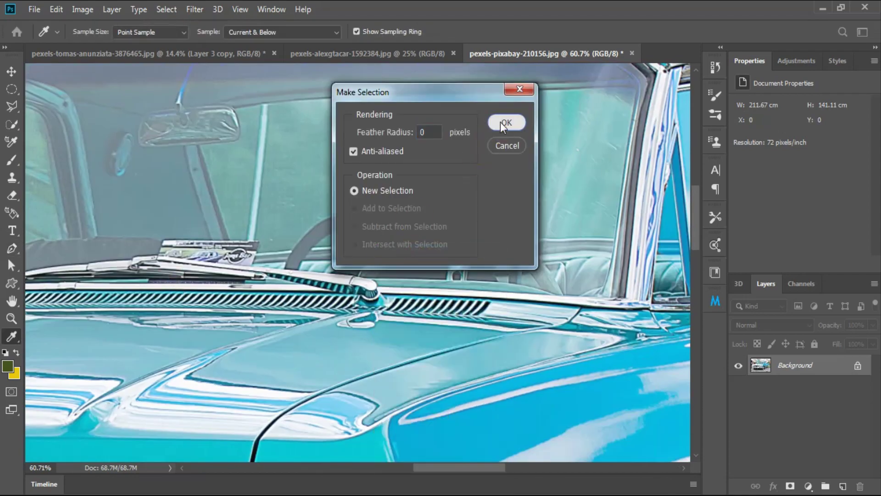
left_click(502, 122)
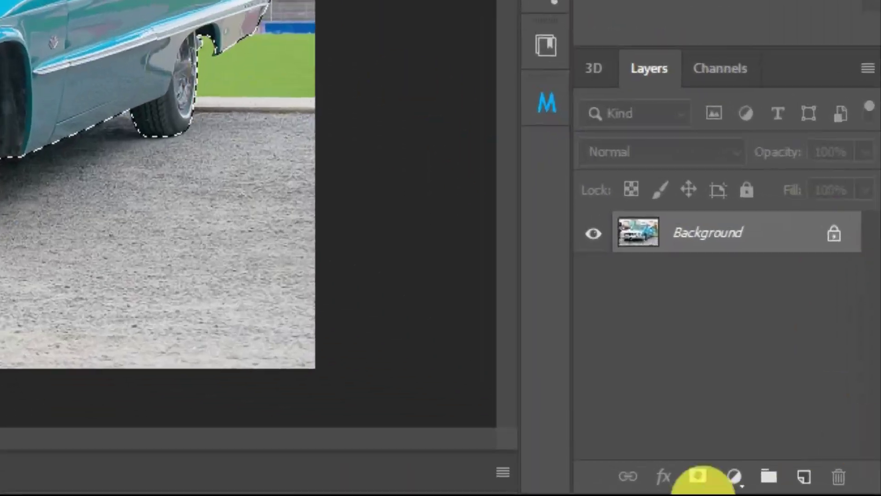
left_click(790, 486)
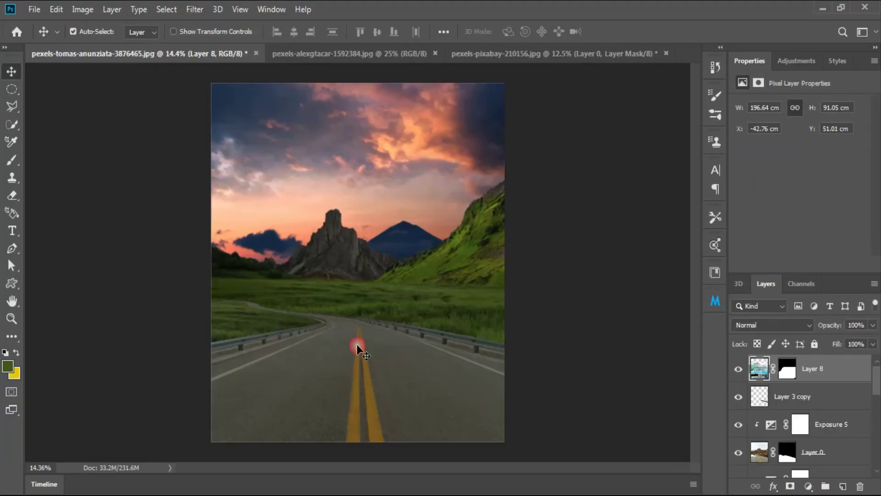
Copy the cut-out car into the road scene, flip it horizontally, and scale it onto the road
left_click_drag(812, 362, 363, 351)
key("ctrl+t")
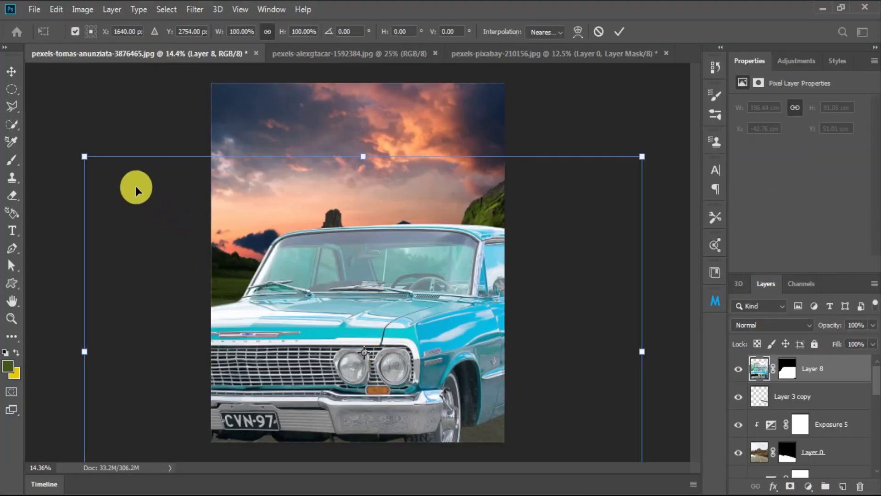
left_click_drag(84, 156, 299, 289)
left_click_drag(413, 348, 369, 320)
right_click(369, 320)
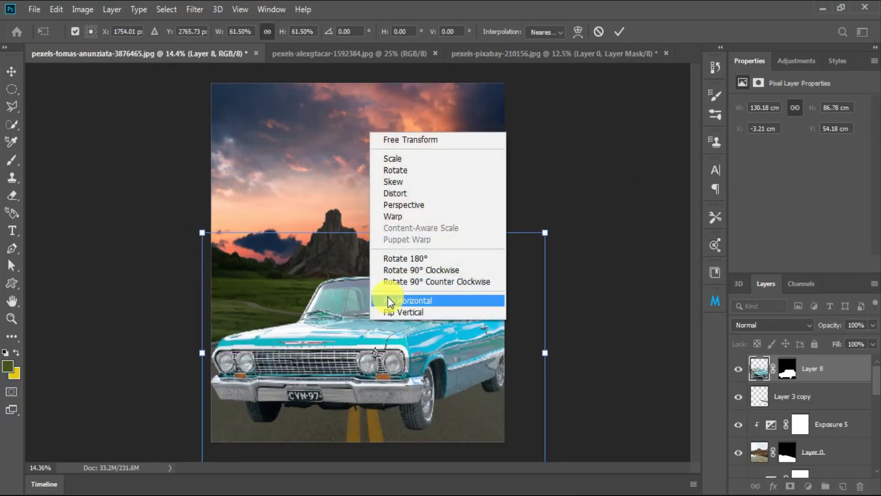
left_click(388, 299)
left_click_drag(202, 233, 285, 289)
left_click_drag(405, 350, 397, 335)
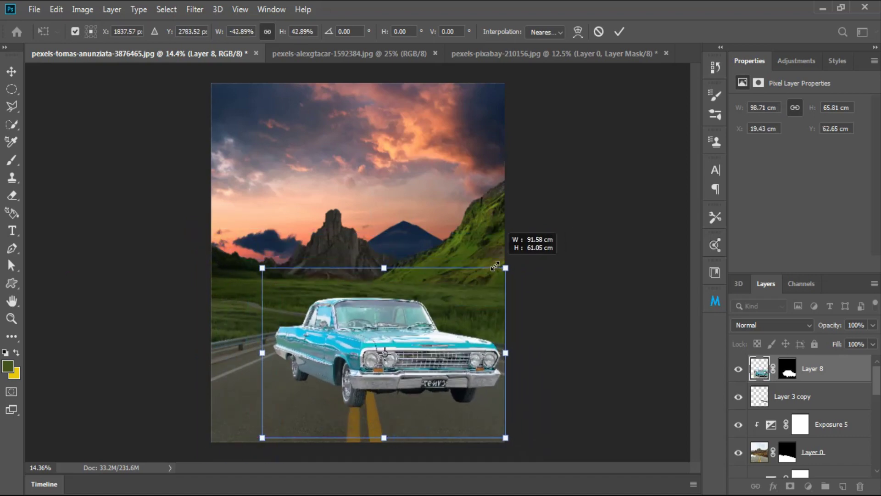
left_click_drag(536, 273, 473, 267)
left_click_drag(482, 436, 468, 426)
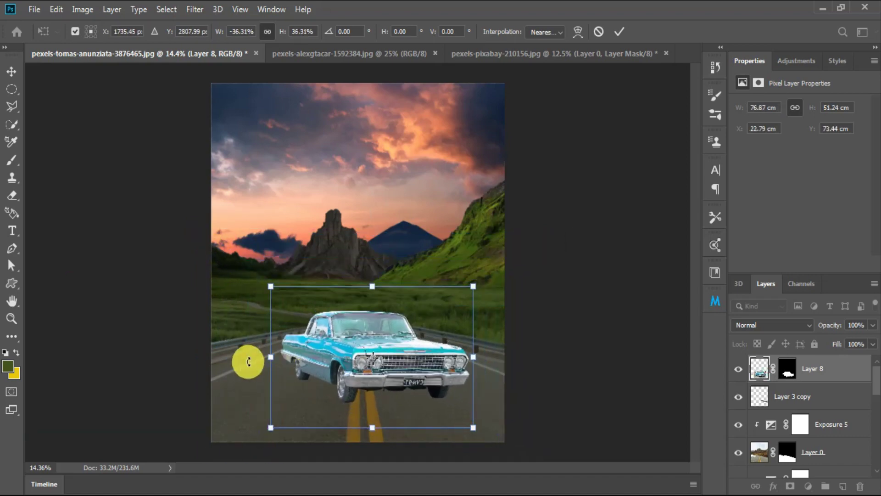
left_click_drag(358, 362, 352, 367)
double_click(351, 348)
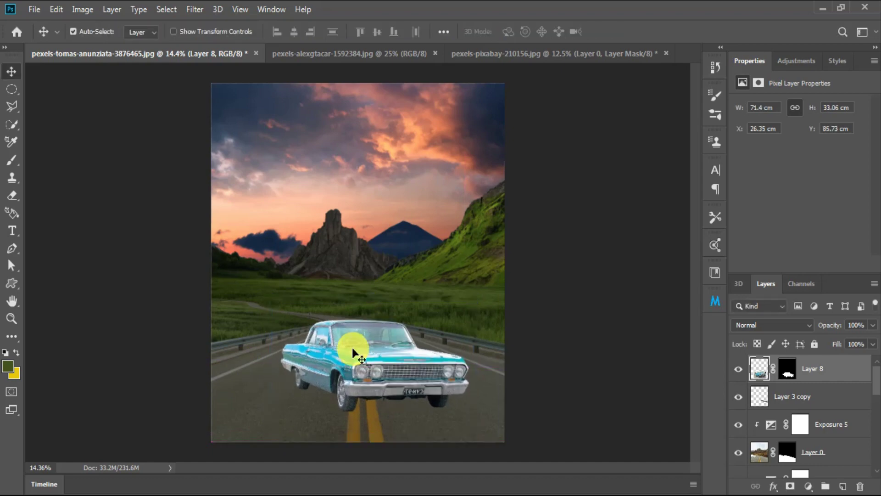
Rescale the car to about 95% and nudge it over the yellow lane lines
key("ctrl+l")
left_click_drag(649, 261, 673, 260)
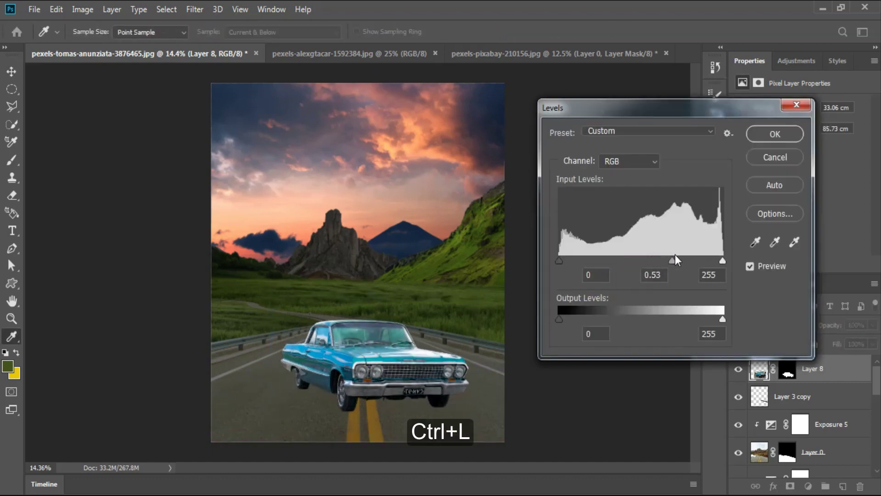
key("Escape")
key("ctrl+t")
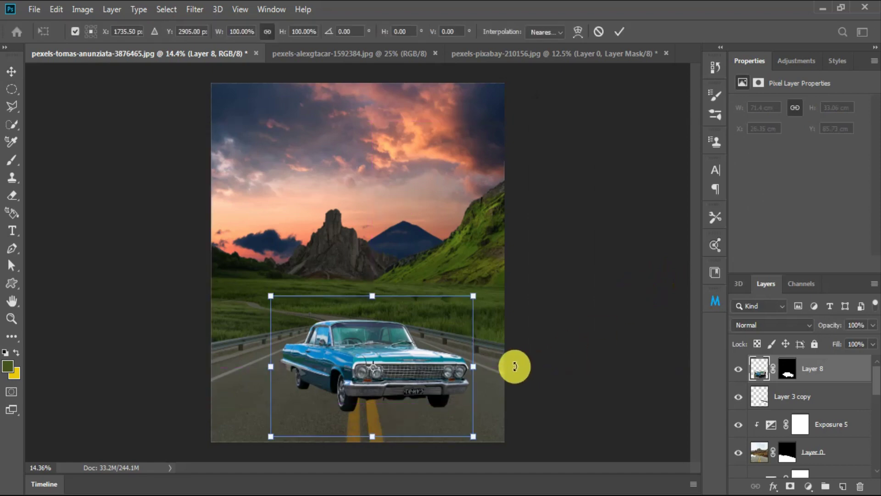
left_click_drag(476, 296, 481, 291)
left_click_drag(373, 366, 366, 202)
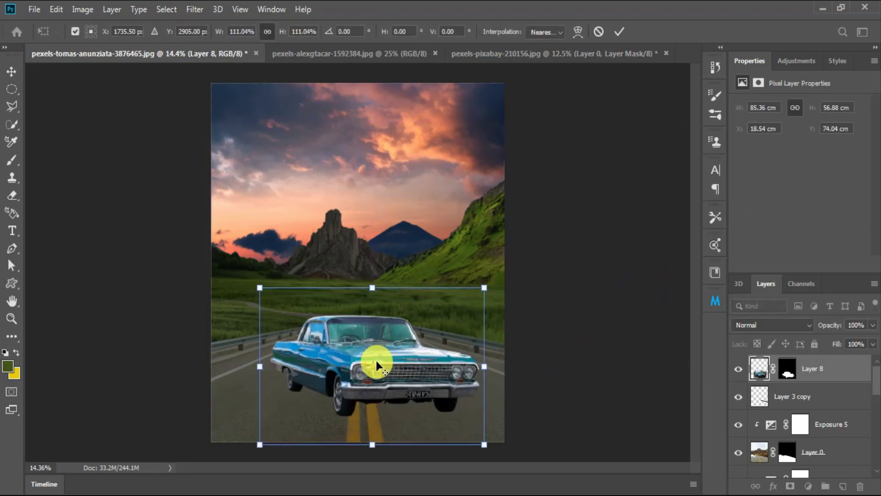
left_click_drag(259, 287, 268, 281)
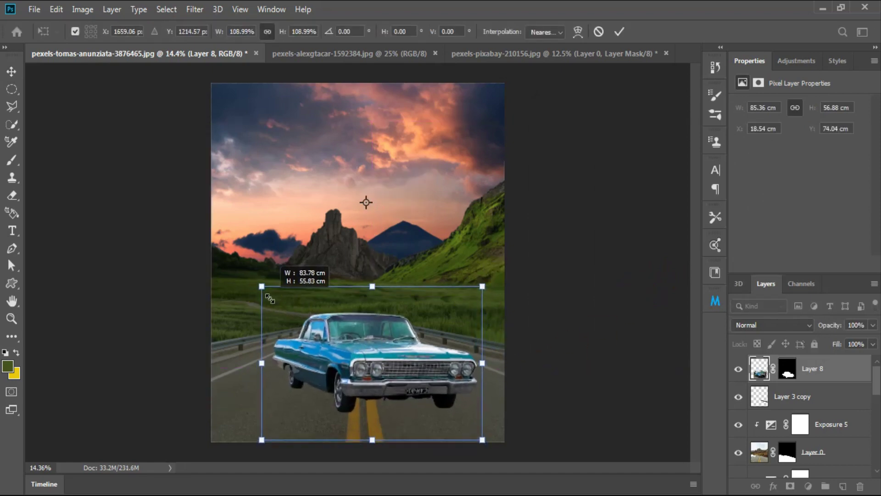
left_click_drag(366, 330, 364, 334)
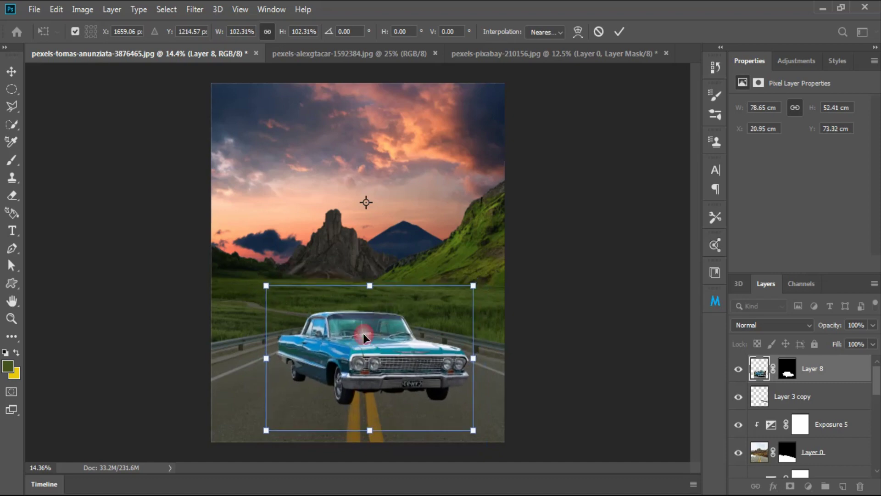
left_click_drag(268, 283, 273, 280)
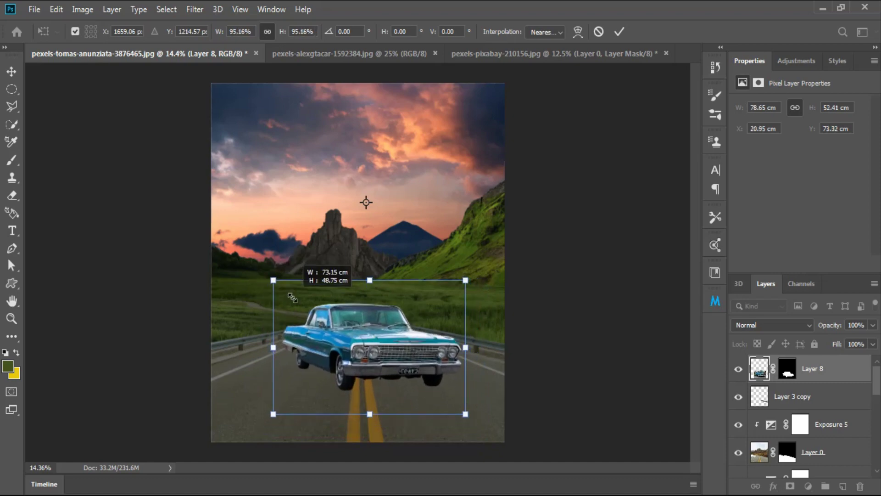
mouse_move(347, 330)
left_mouse_down()
mouse_move(174, 359)
mouse_move(412, 355)
left_mouse_up()
Apply the car's transform and sample a small Clone Stamp source on the car body
key("Return")
key("z")
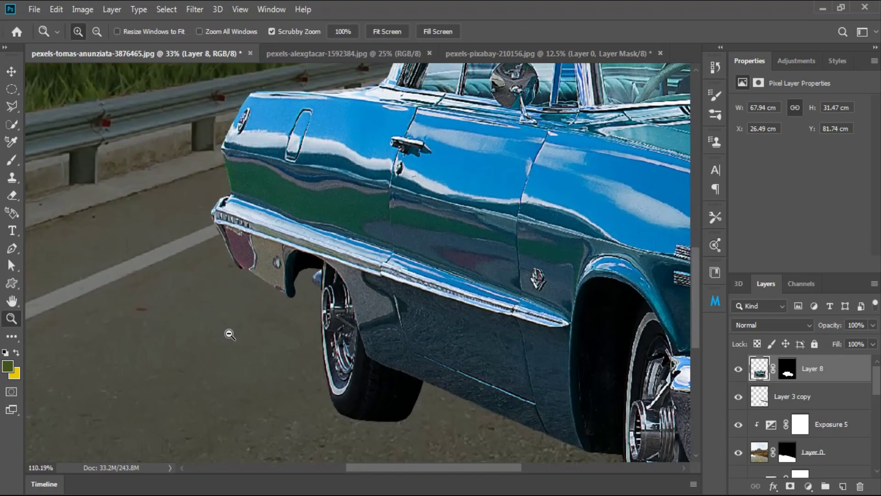
key("s")
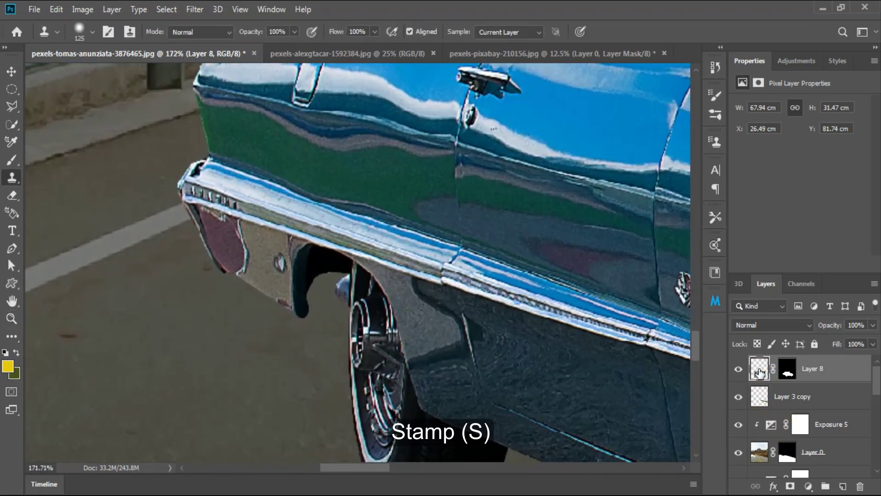
key("bracketleft")
key("bracketleft")
key("bracketleft")
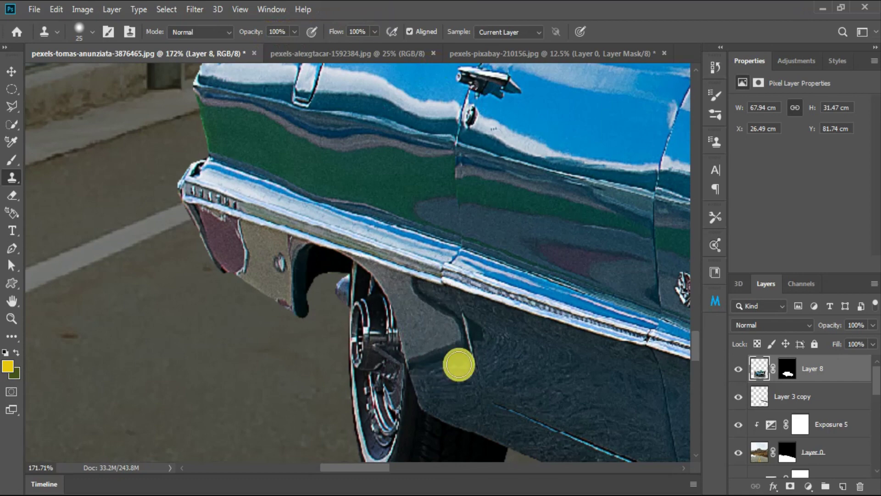
left_click(456, 388, "alt")
key("bracketleft")
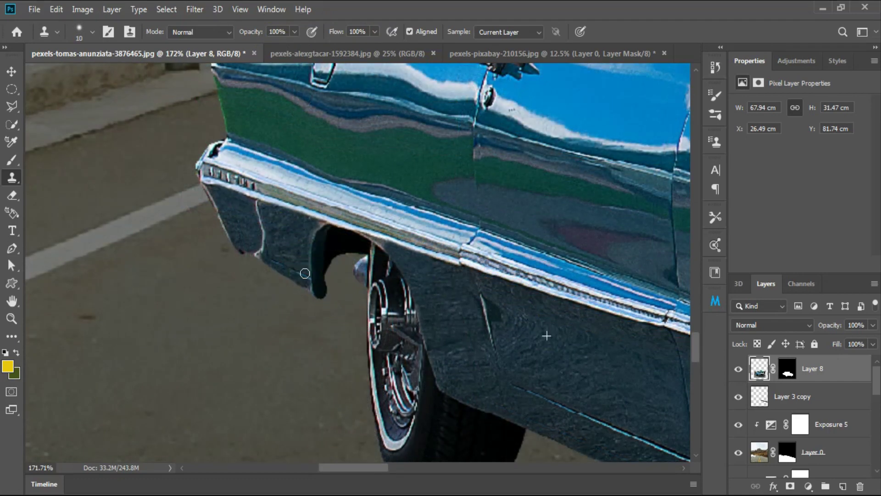
key("bracketleft")
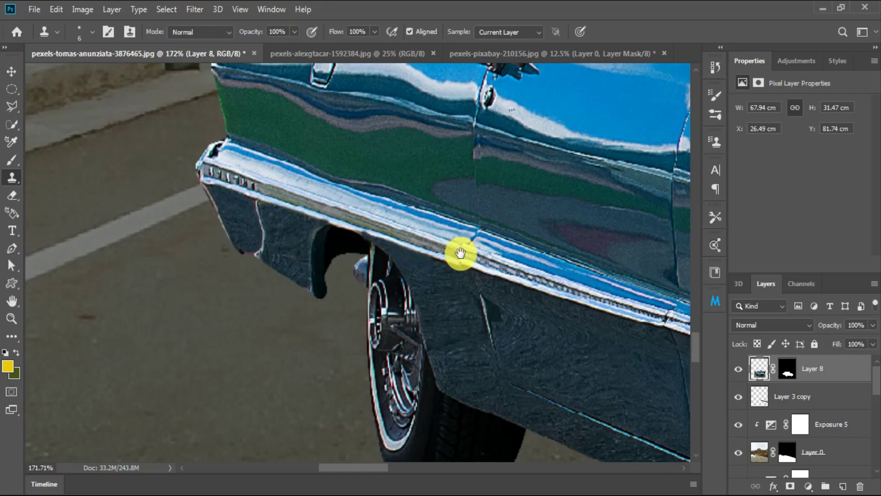
mouse_move(459, 252)
left_mouse_down()
mouse_move(449, 187)
mouse_move(226, 177)
mouse_move(165, 227)
left_mouse_up()
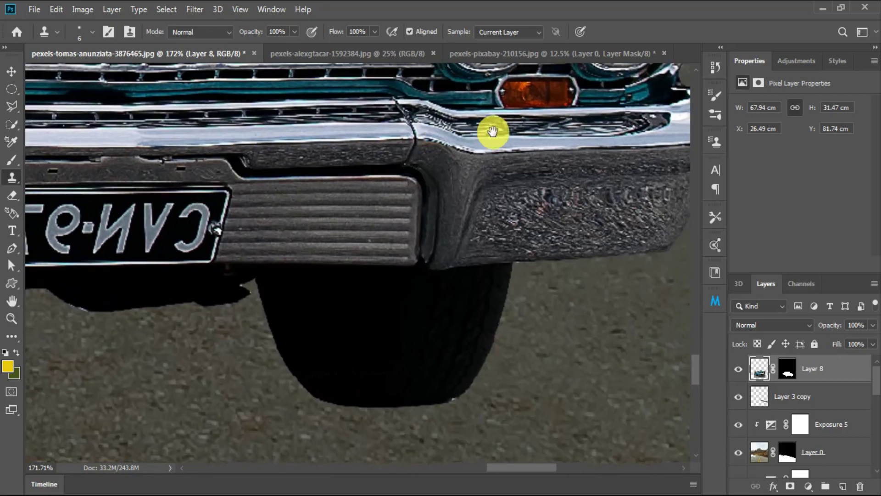
left_click_drag(490, 130, 378, 288)
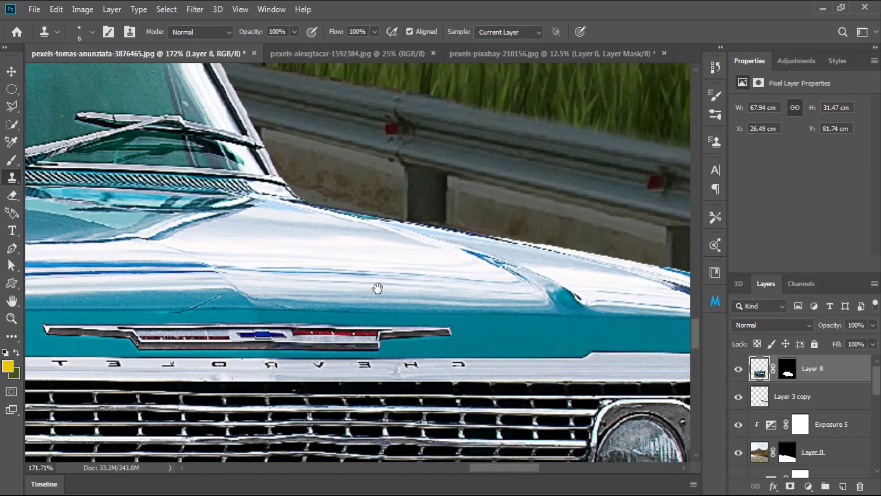
Outline the windshield and side-window glass with the Pen tool and delete it
key("p")
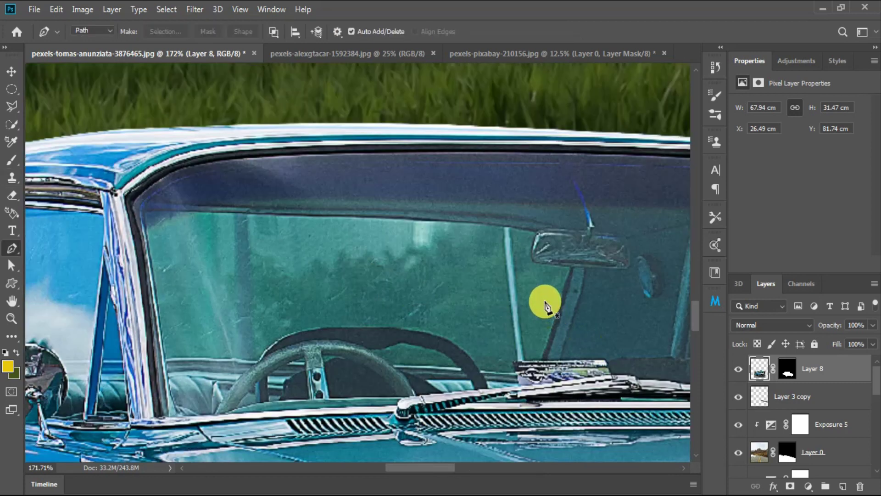
left_click(258, 361)
left_click_drag(302, 331, 328, 329)
left_click(516, 361)
left_click(541, 359)
left_click(569, 266)
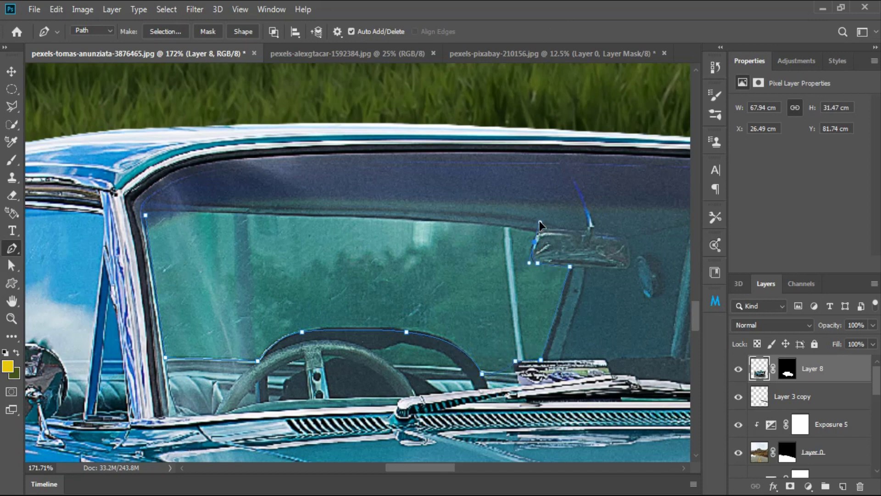
right_click(144, 216)
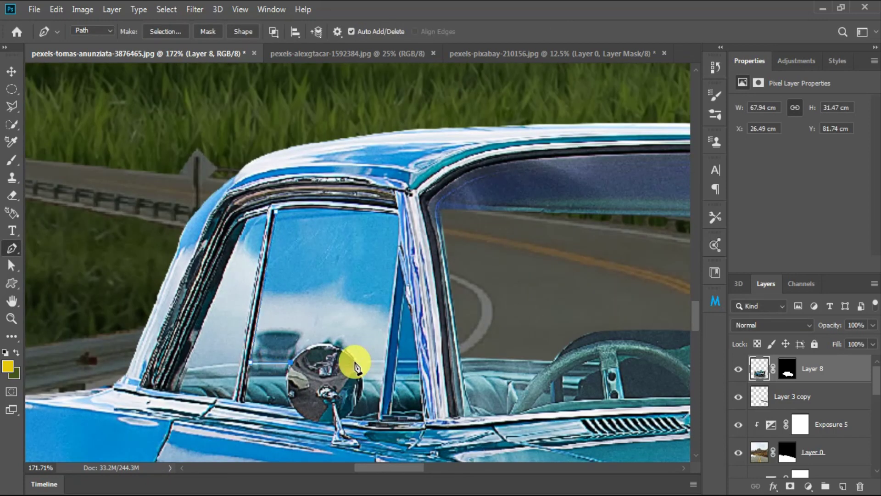
key("Delete")
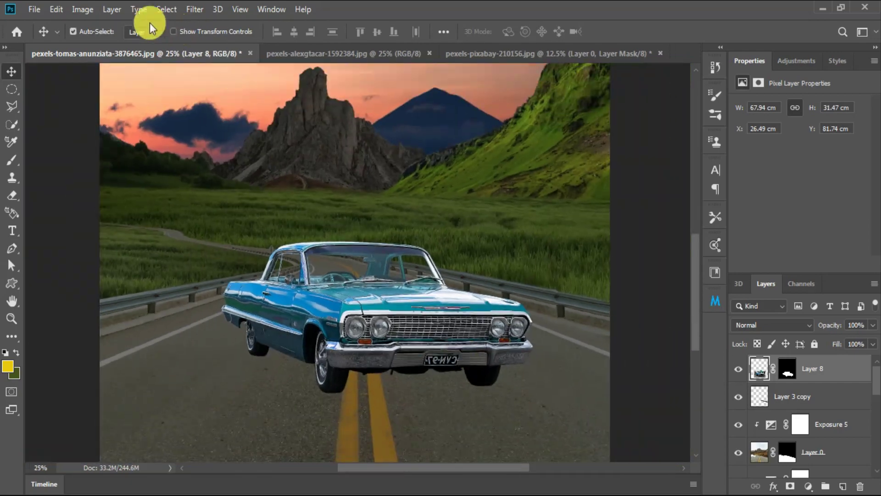
Darken the car with Exposure -0.13 and add an empty Layer 9 beneath it
left_click(83, 9)
left_click(239, 81)
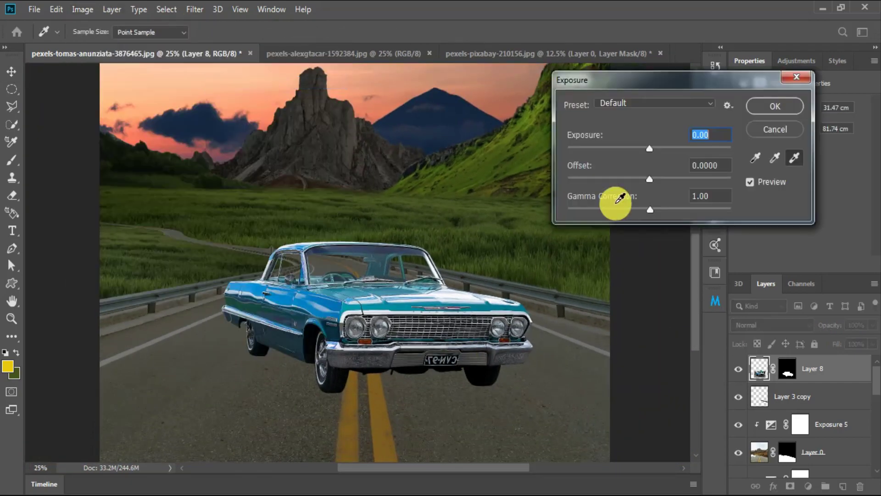
left_click_drag(650, 148, 643, 151)
left_click(759, 106)
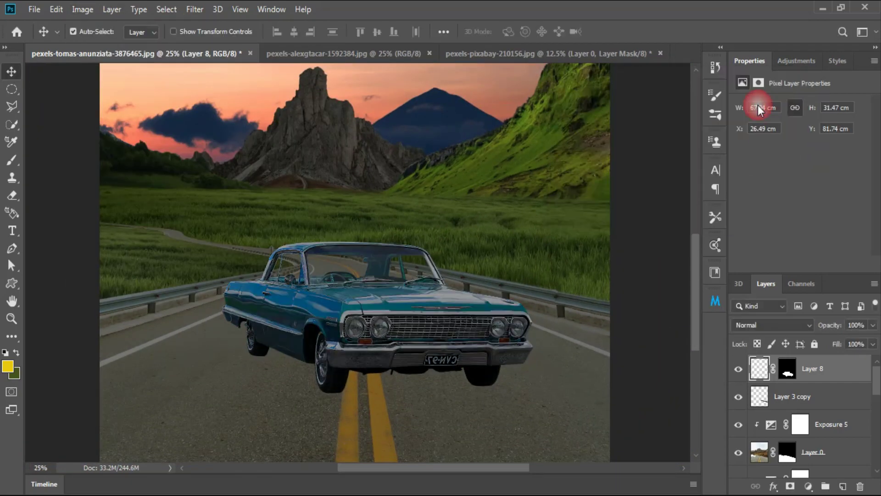
left_click_drag(288, 301, 420, 232)
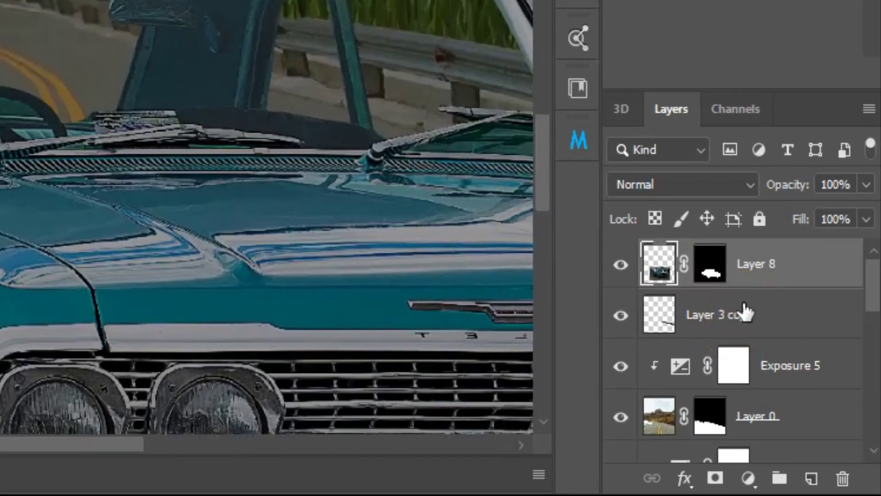
left_click(807, 397)
left_click(843, 486)
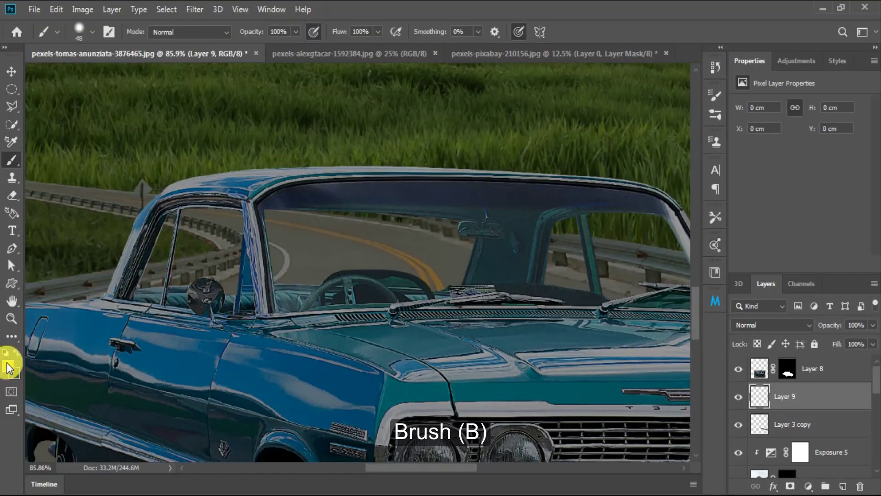
Set the foreground colour to white (ffffff) and paint over the side window and windshield
left_click(7, 366)
type("ffffff")
left_click(816, 150)
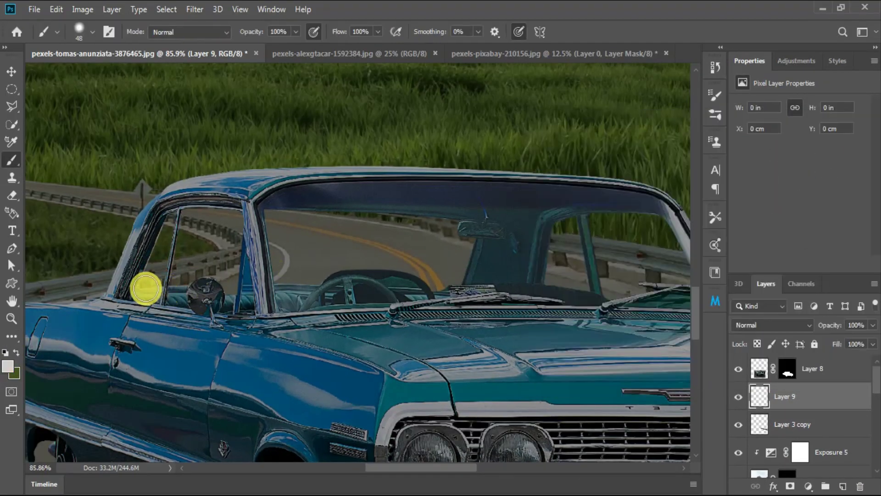
left_click_drag(239, 278, 200, 251)
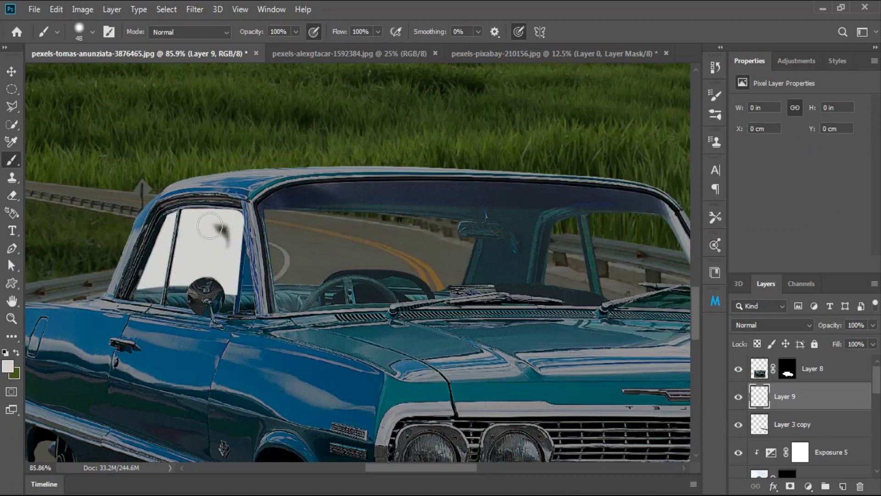
left_click_drag(234, 219, 274, 262)
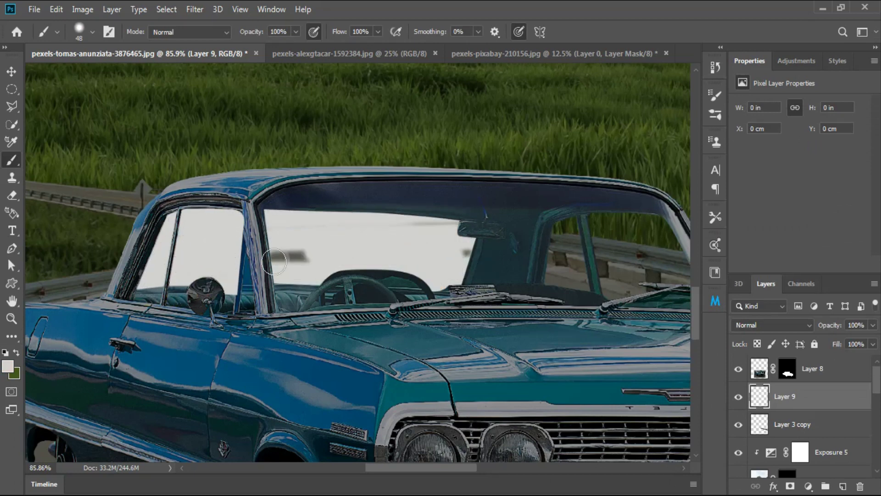
mouse_move(564, 276)
left_mouse_down()
mouse_move(569, 257)
mouse_move(469, 268)
left_mouse_up()
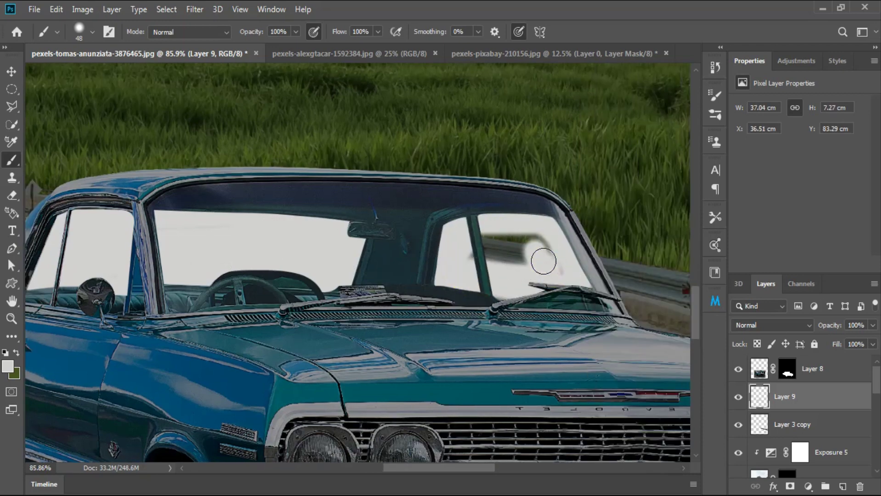
left_click_drag(543, 262, 540, 271)
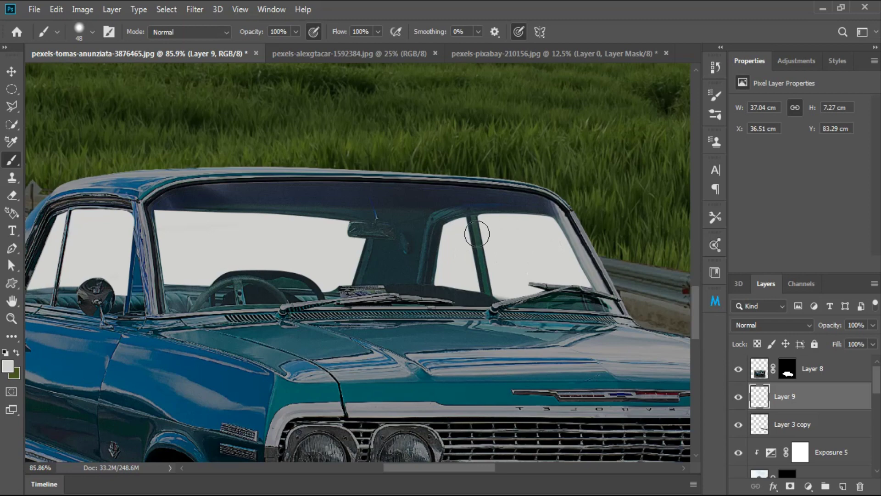
Lower the Glass layer to 45% opacity and darken its midtones with Levels
left_click(873, 325)
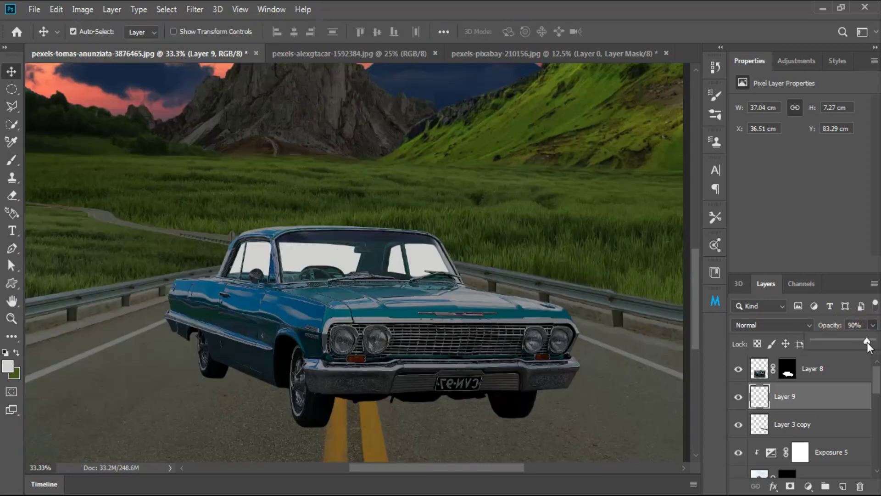
left_click_drag(851, 343, 844, 341)
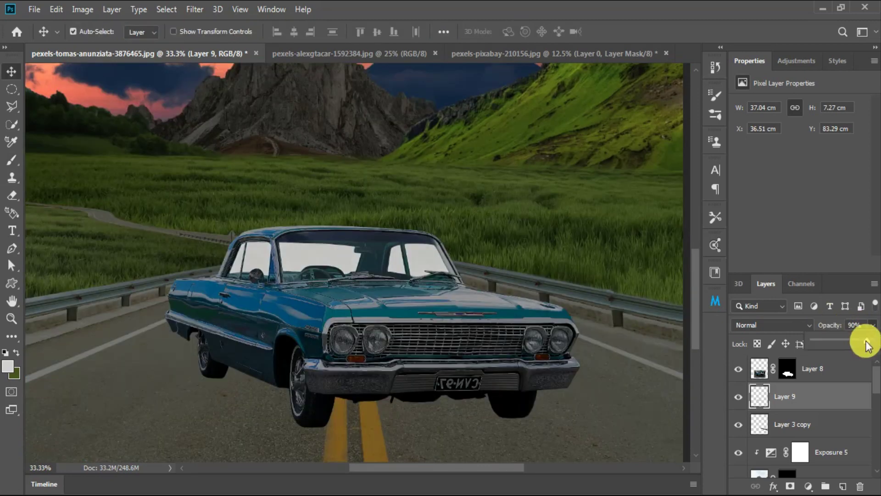
left_click(841, 340)
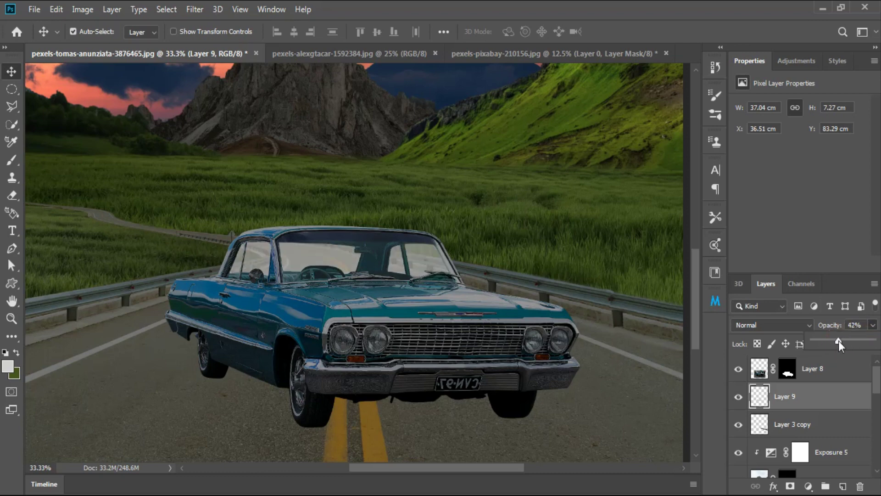
left_click(249, 320)
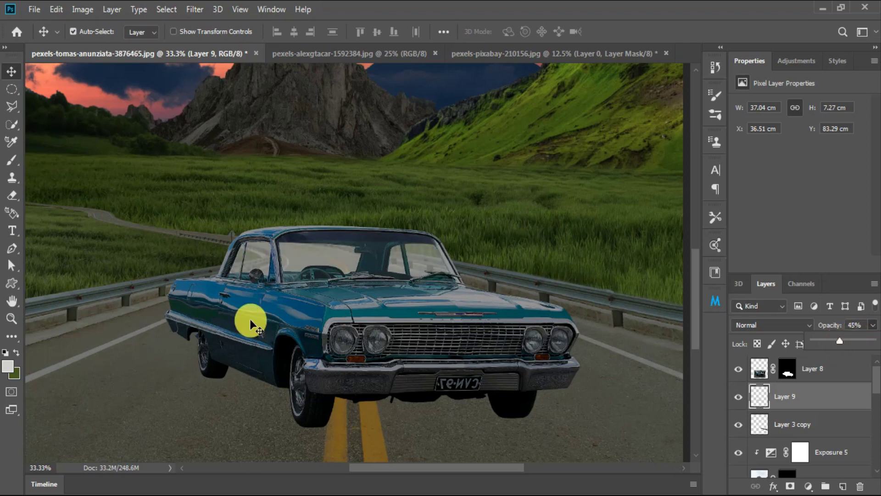
left_click(14, 71)
key("ctrl+l")
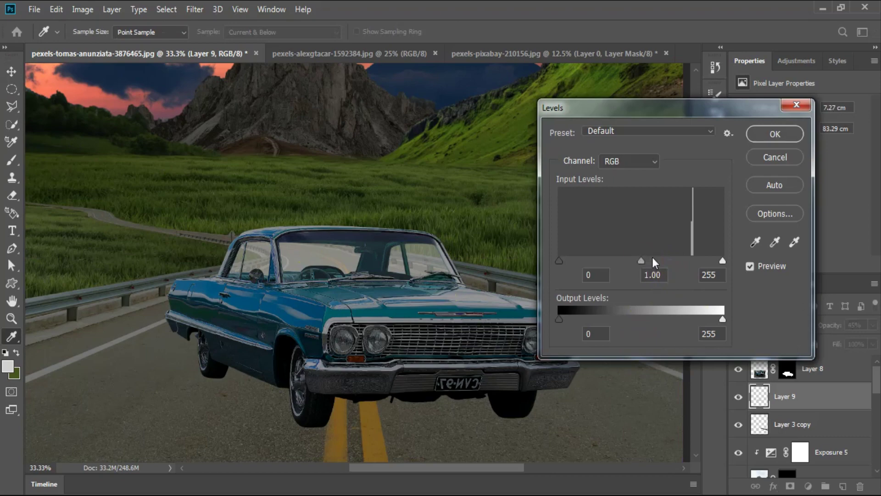
left_click_drag(651, 260, 673, 260)
left_click(775, 134)
key("z")
left_click(311, 372, "alt")
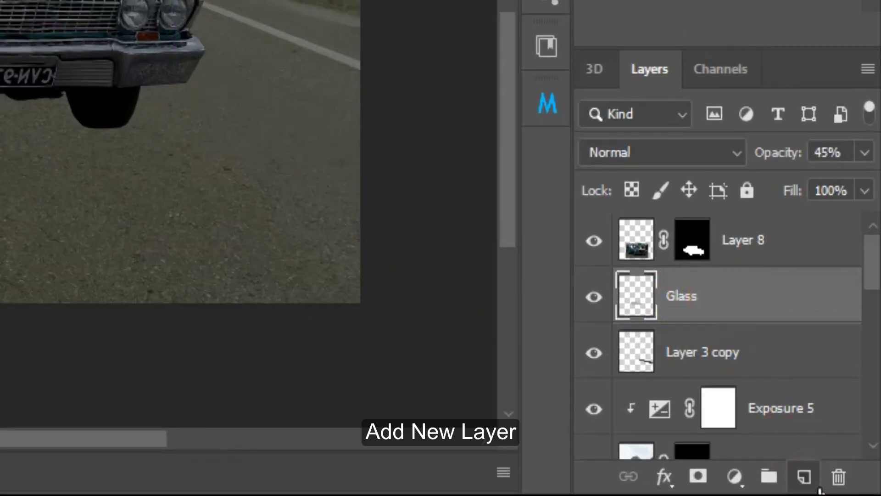
Paint a broad dark shadow under the car and its wheels on a new layer
left_click(825, 482)
key("b")
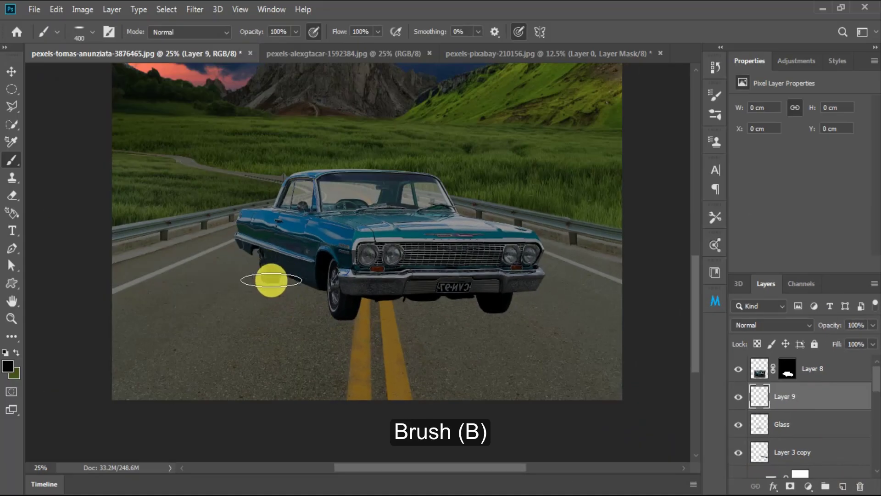
key("bracketright")
key("bracketright")
key("bracketright")
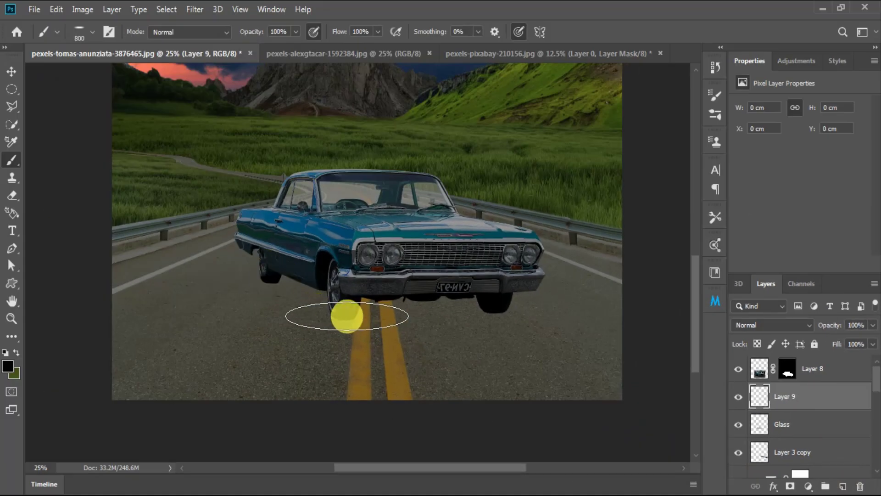
left_click_drag(321, 312, 504, 312)
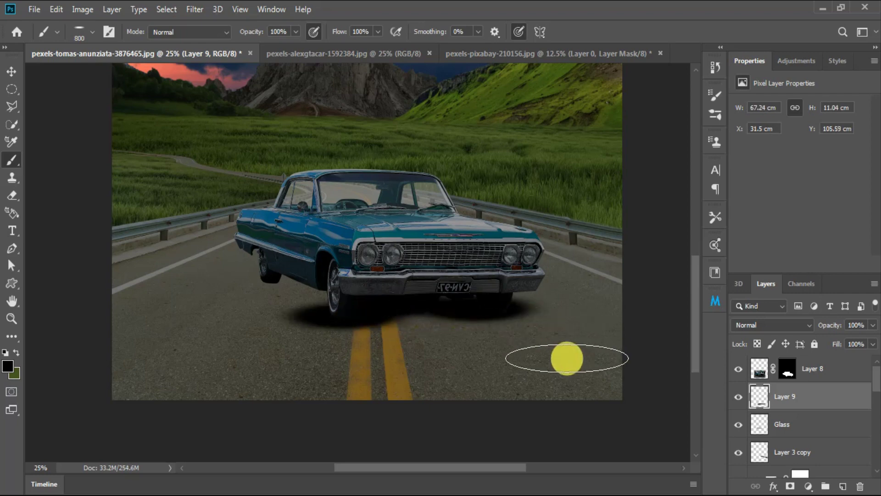
key("bracketleft")
key("bracketleft")
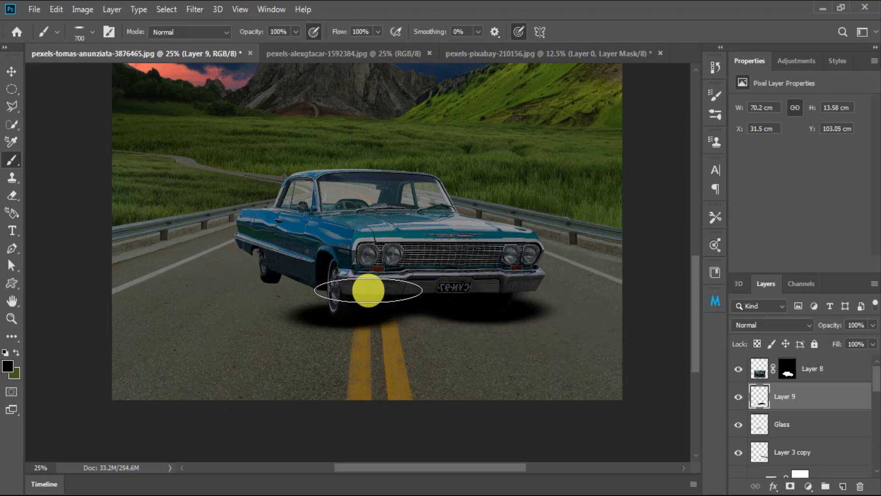
left_click_drag(354, 300, 257, 268)
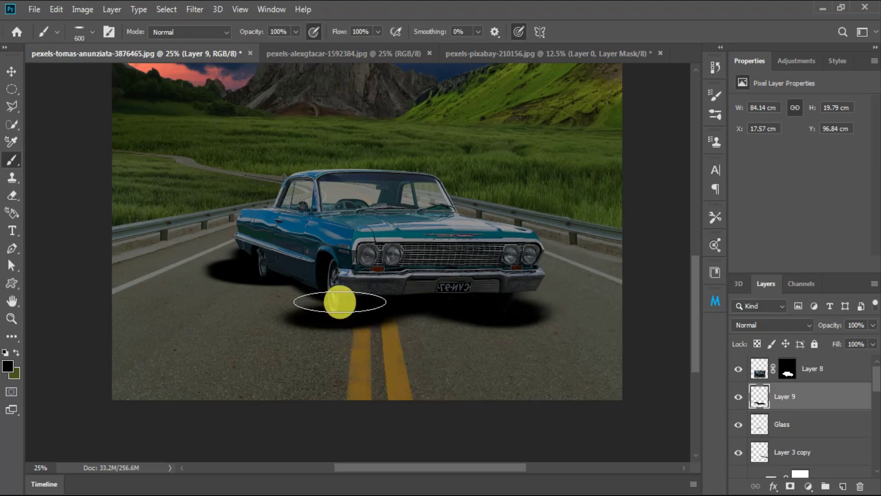
mouse_move(349, 305)
left_mouse_down()
mouse_move(334, 291)
mouse_move(419, 310)
mouse_move(335, 346)
mouse_move(338, 328)
left_mouse_up()
Give the shadow a radius-10 Gaussian Blur, split Blend If underlying slider, and 62% opacity
left_click(195, 9)
mouse_move(41, 275)
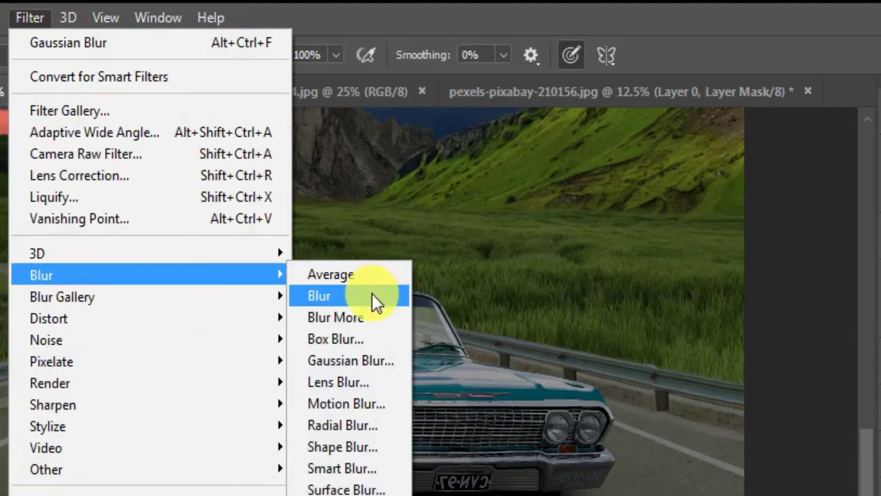
left_click(371, 360)
left_click_drag(597, 425, 621, 426)
left_click(800, 120)
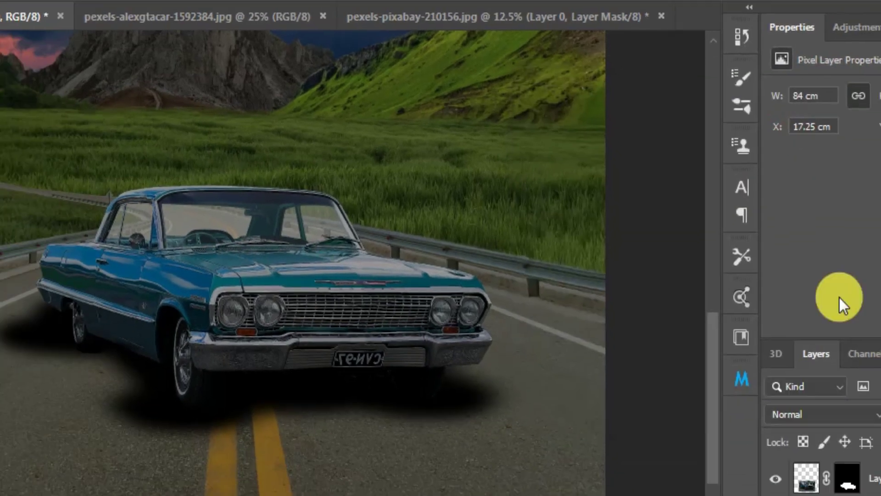
right_click(813, 398)
left_click(673, 21)
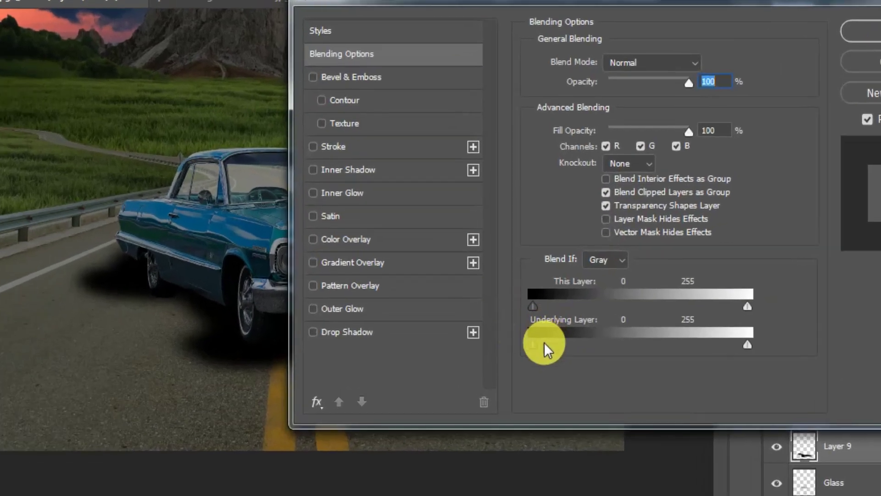
mouse_move(528, 353)
left_mouse_down()
mouse_move(604, 347)
mouse_move(592, 354)
left_mouse_up()
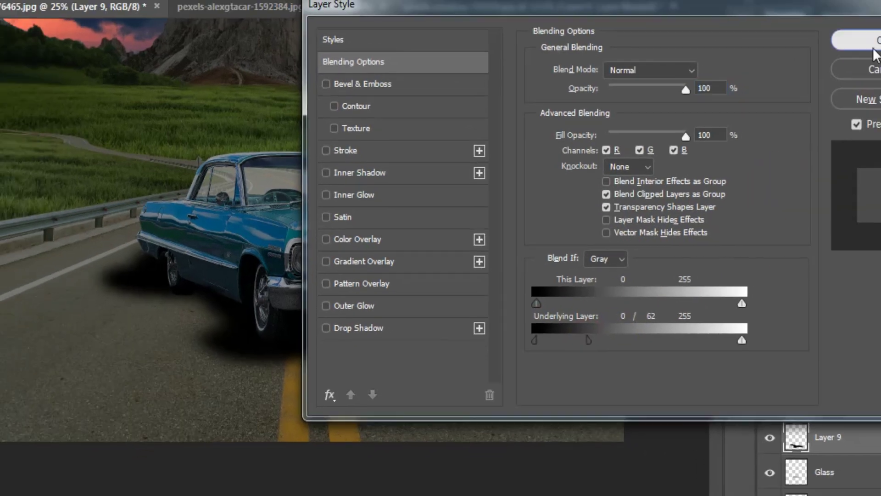
key("Return")
mouse_move(873, 330)
left_mouse_down()
mouse_move(844, 342)
mouse_move(850, 346)
left_mouse_up()
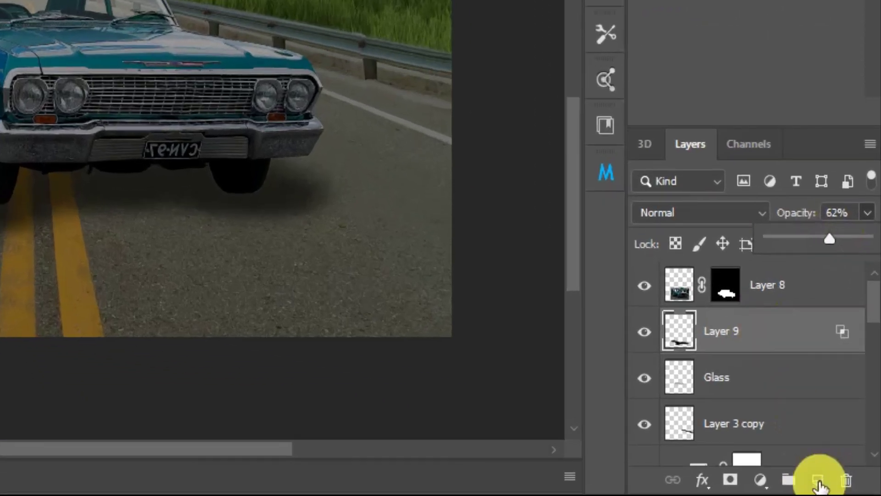
left_click(843, 483)
Paint extra shadow along the car's underside and bumper on a new layer clipped to the car
left_click_drag(817, 396, 853, 482)
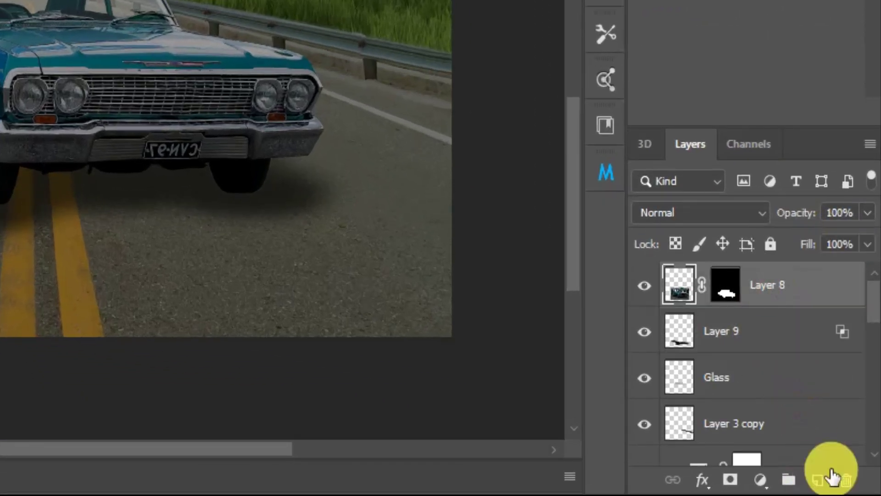
left_click(832, 477)
left_click(748, 305, "alt")
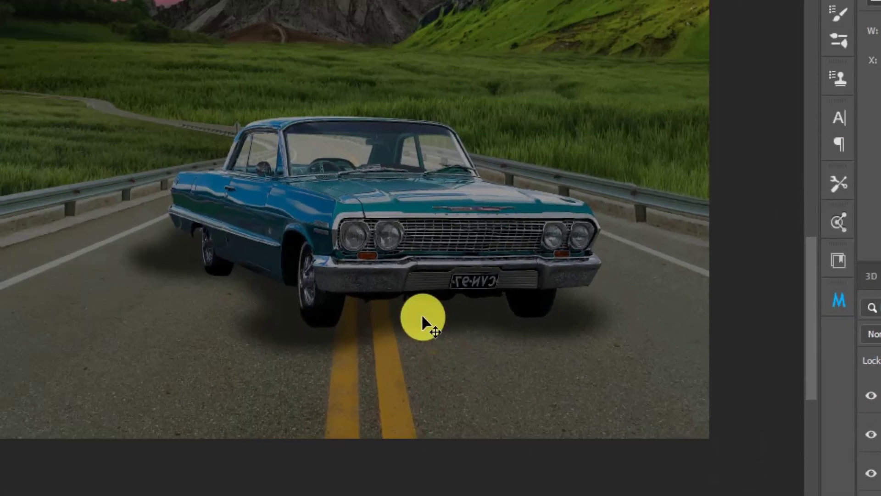
mouse_move(545, 312)
left_mouse_down()
mouse_move(227, 262)
mouse_move(264, 300)
left_mouse_up()
mouse_move(330, 319)
left_mouse_down()
mouse_move(404, 291)
mouse_move(551, 281)
mouse_move(482, 307)
left_mouse_up()
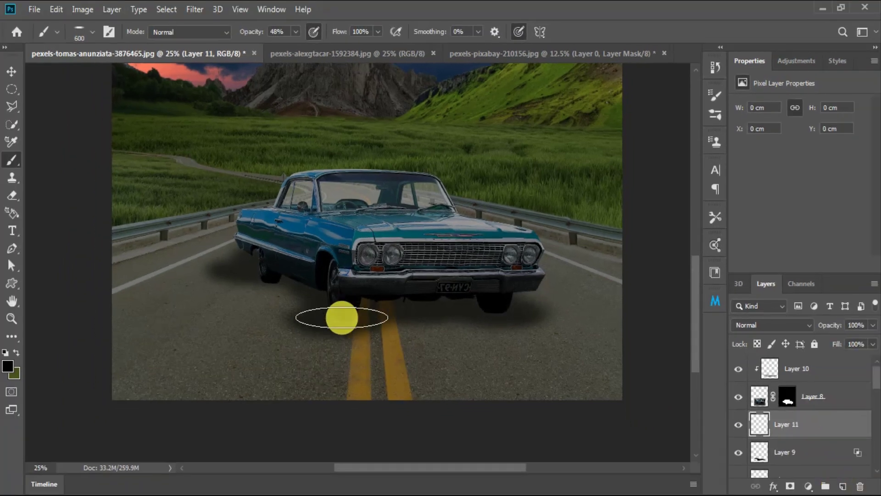
Add a clipped Exposure adjustment at -1.28 to darken the car
left_click(222, 241, "ctrl")
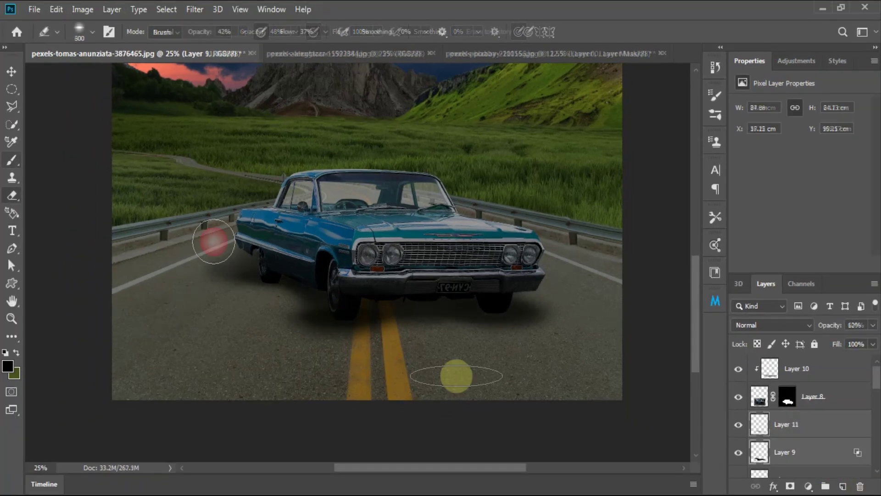
key("v")
key("ctrl+minus")
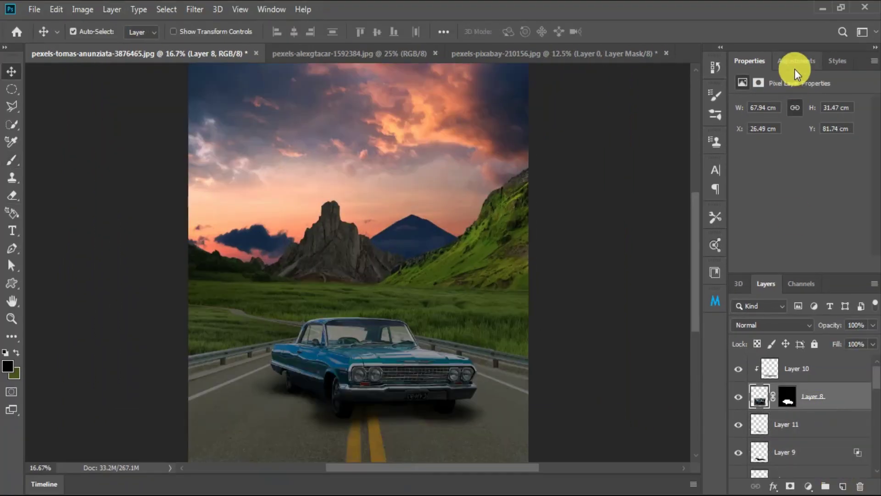
left_click(797, 61)
left_click(808, 95)
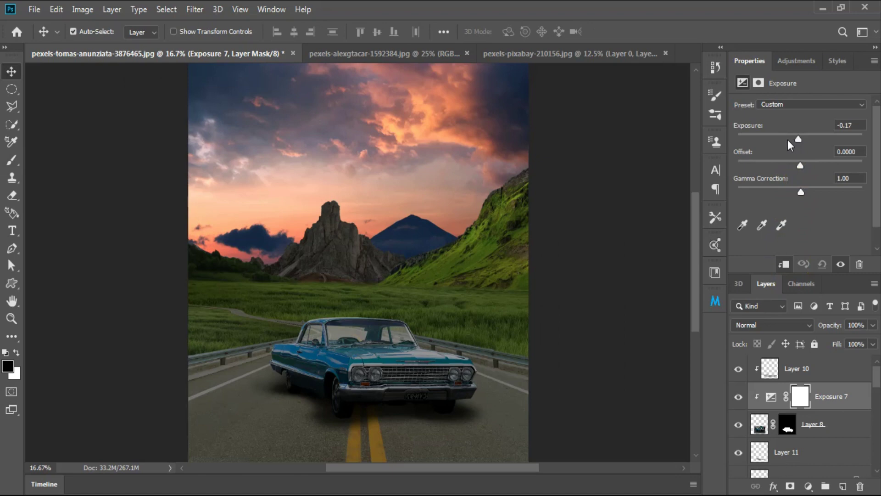
left_click_drag(795, 139, 789, 143)
Give the sky layer Levels midtone 0.83 and Color Balance +20 red, -27 yellow
left_click(694, 308)
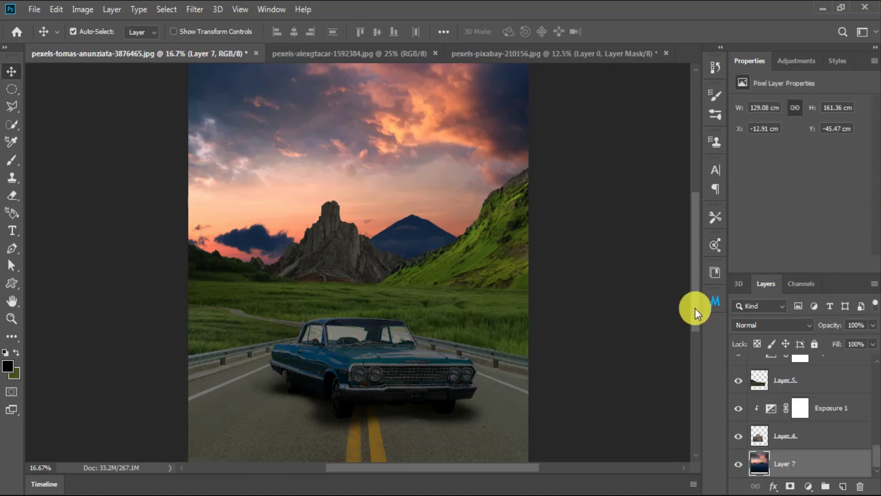
key("ctrl+l")
left_click_drag(641, 260, 652, 260)
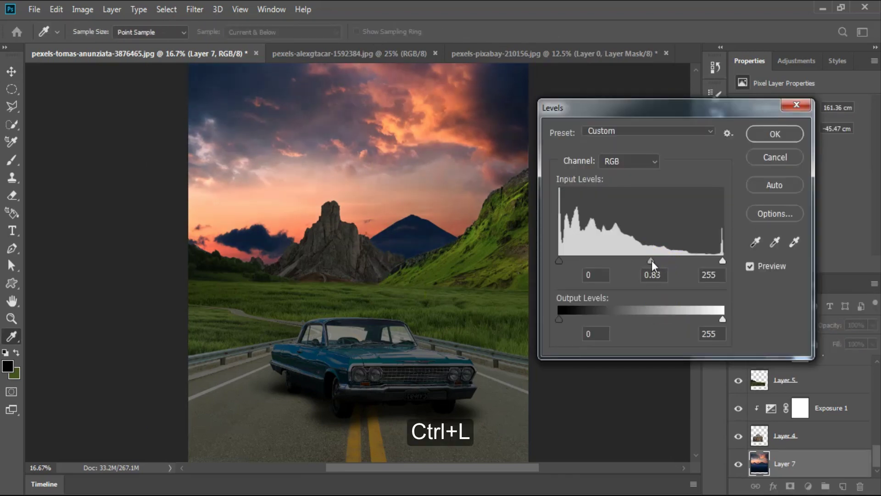
key("Return")
key("ctrl+b")
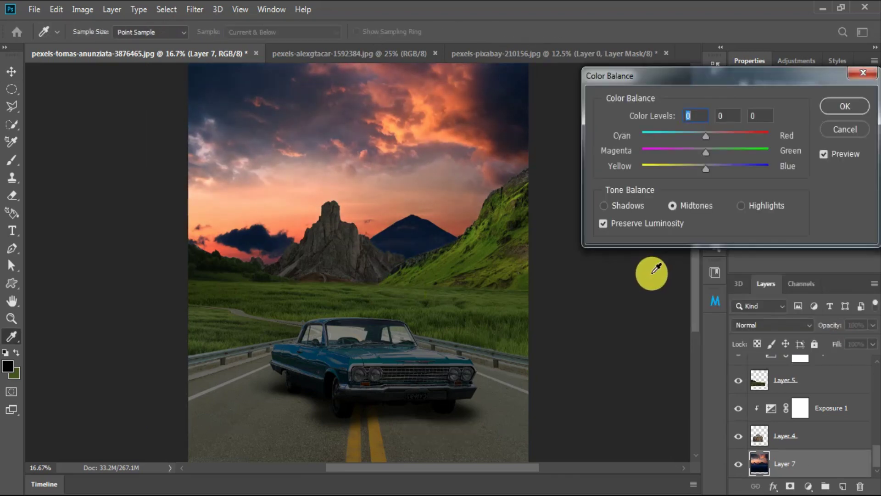
left_click_drag(692, 169, 690, 173)
left_click_drag(706, 136, 718, 134)
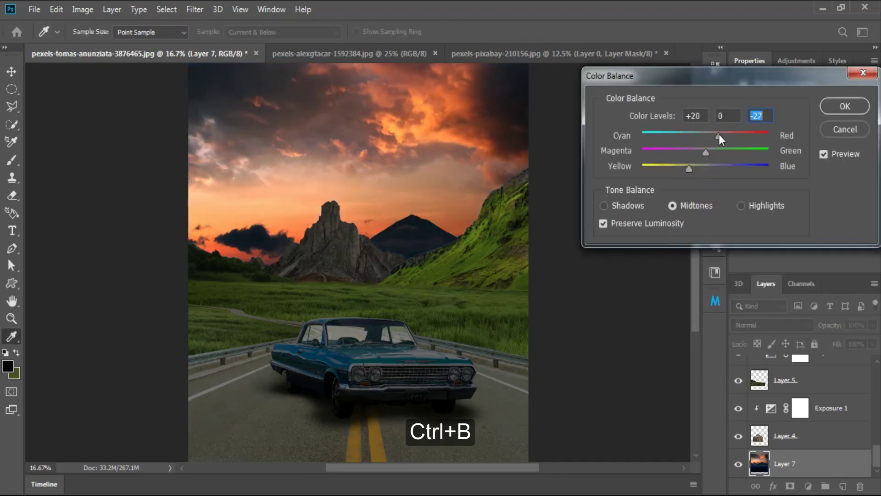
left_click(845, 106)
key("v")
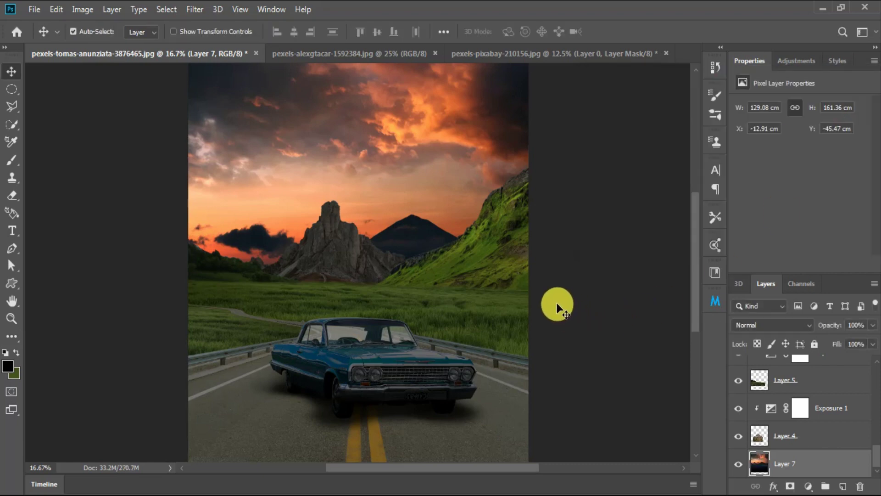
Darken the grass with Exposure 2 at -2.11 and Exposure 1 at -2.87 with lower gamma
left_click(528, 274)
left_click_drag(877, 452, 876, 444)
left_click(801, 392)
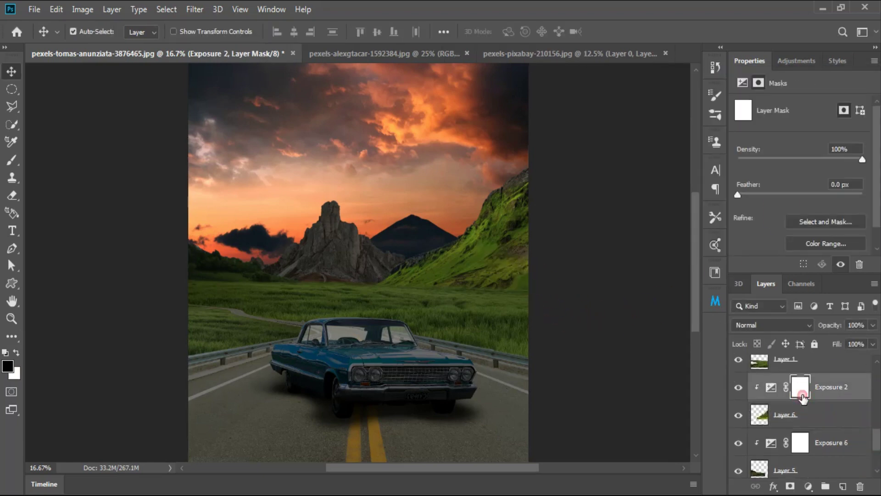
left_click(742, 82)
left_click_drag(799, 134, 780, 140)
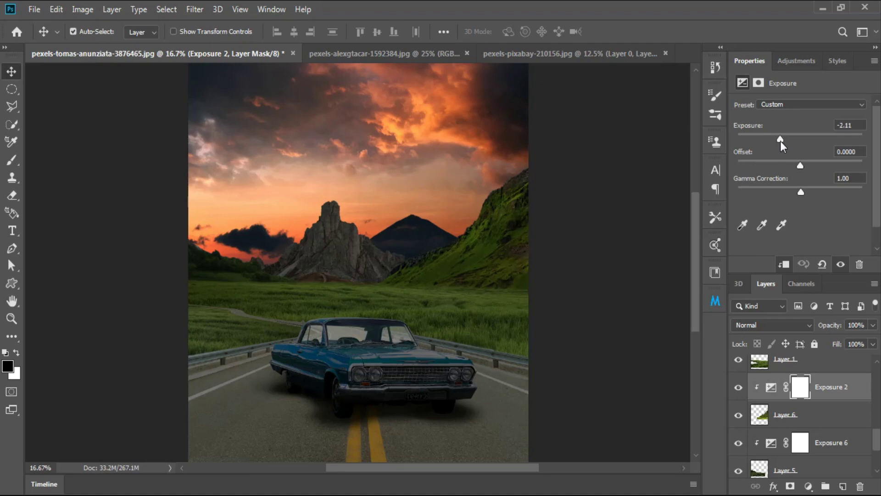
left_click(343, 256)
left_click(807, 448)
left_click(742, 83)
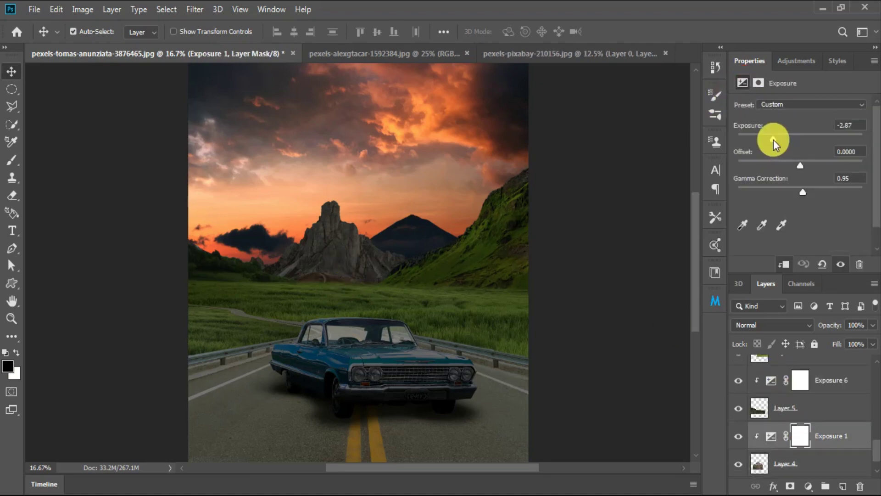
left_click_drag(772, 140, 767, 139)
left_click_drag(800, 188, 811, 192)
Duplicate Layer 1 and darken both it and its copy with exposure adjustments, the copy to -1.14
left_click(440, 313)
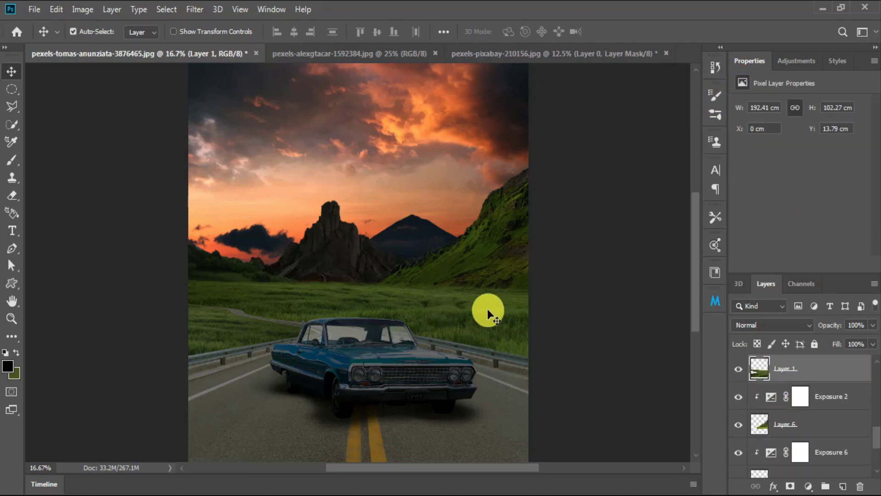
key("ctrl+j")
left_click(743, 83)
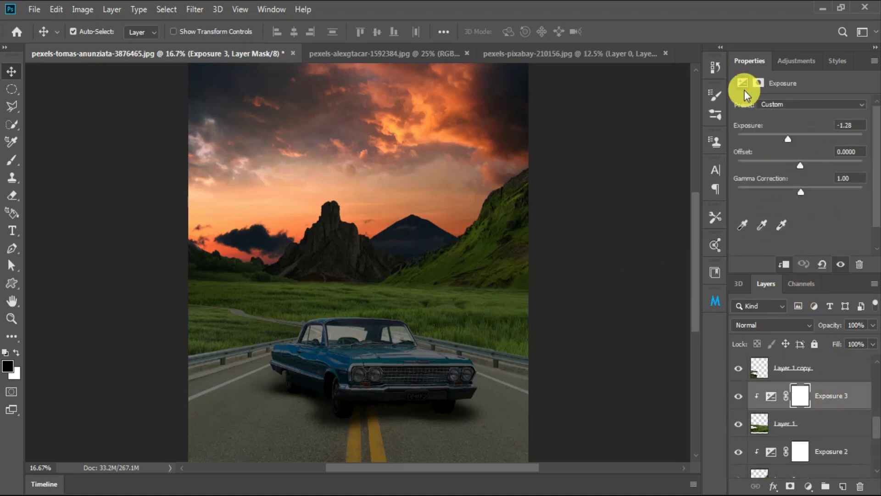
left_click_drag(800, 139, 784, 139)
left_click(265, 334)
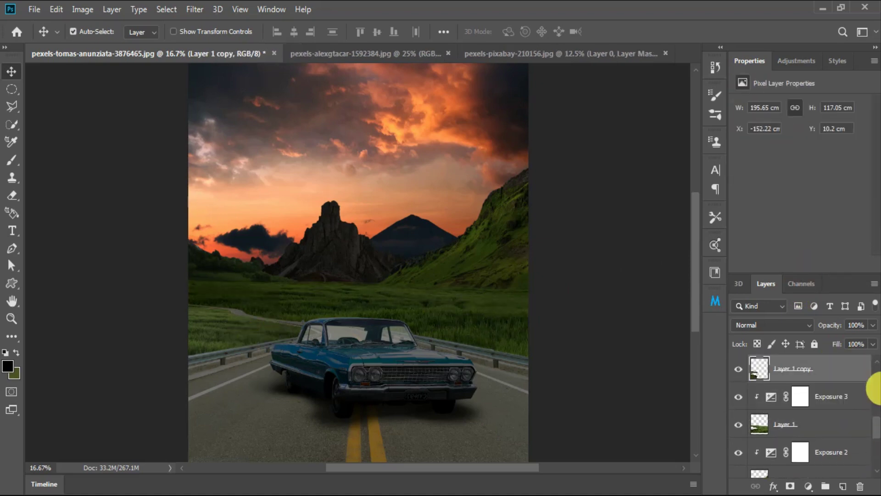
key("ctrl+j")
left_click(742, 83)
left_click_drag(800, 138, 780, 141)
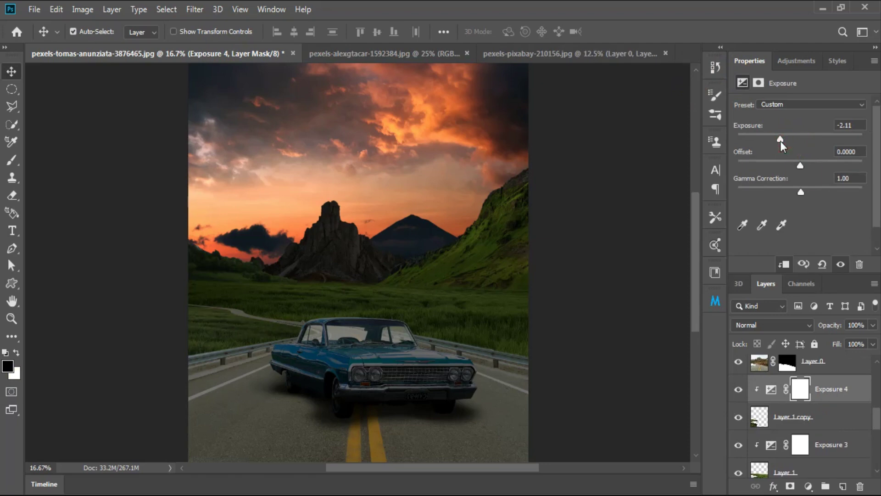
Add an empty layer clipped to the road layer, Layer 0
left_click(458, 429)
scroll(876, 415, "up", 1)
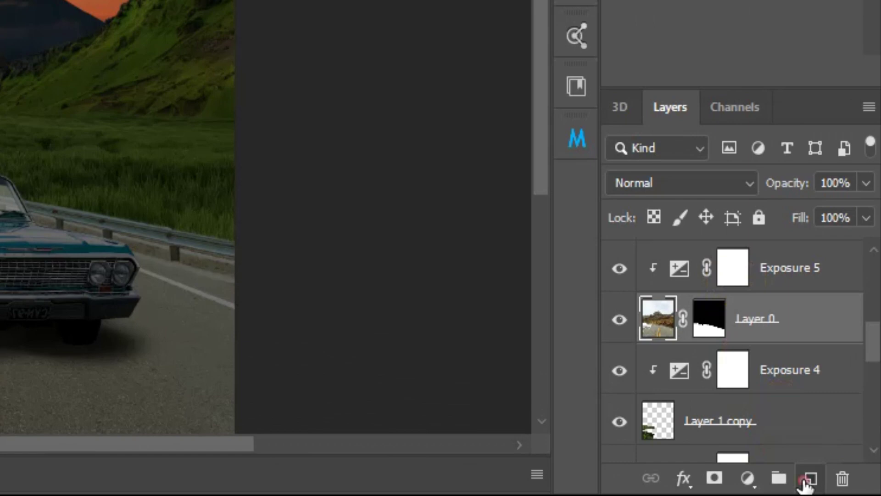
left_click(843, 486)
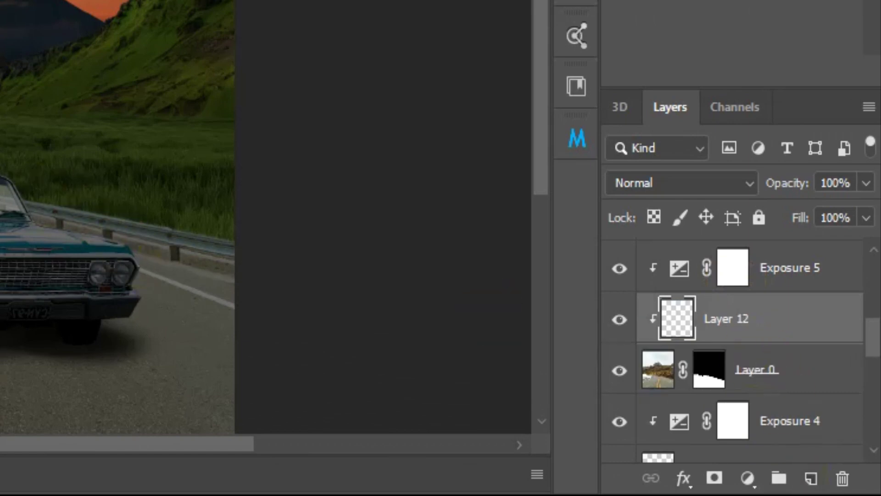
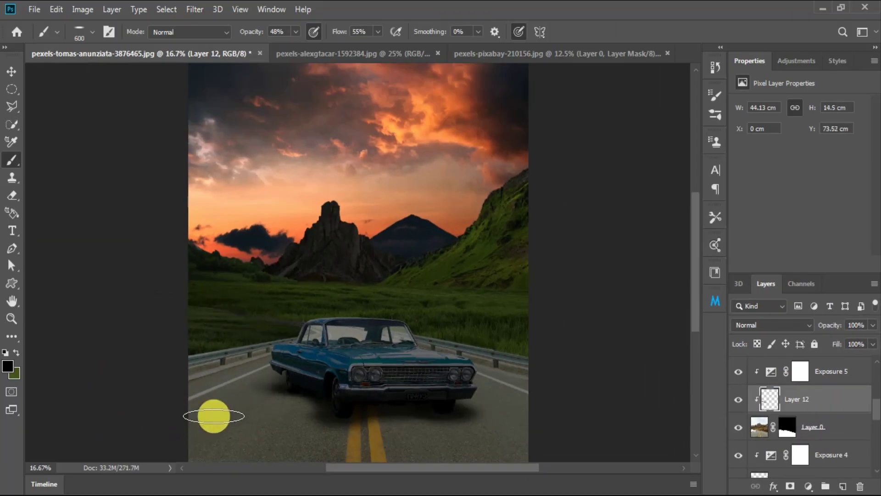
Paint a broad soft black stroke over the lower road on Layer 12 with a 1200 px soft round brush
right_click(236, 443)
left_click(322, 226)
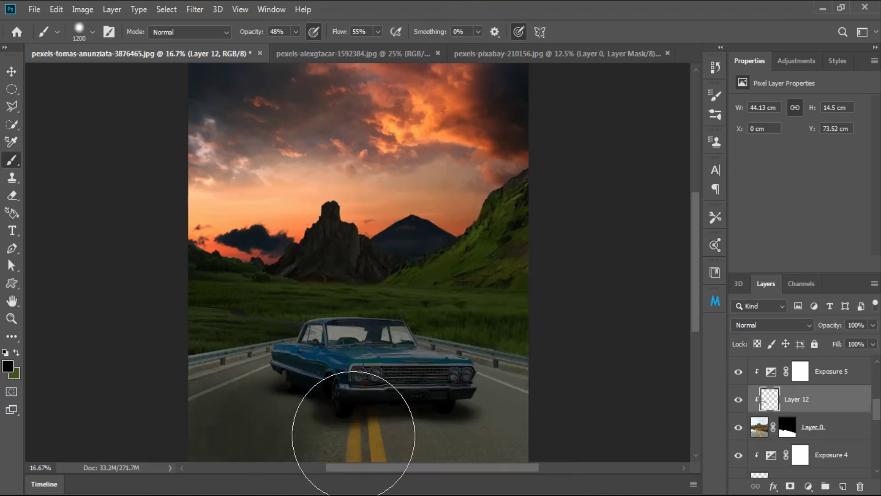
mouse_move(464, 367)
left_mouse_down()
mouse_move(647, 464)
mouse_move(627, 451)
left_mouse_up()
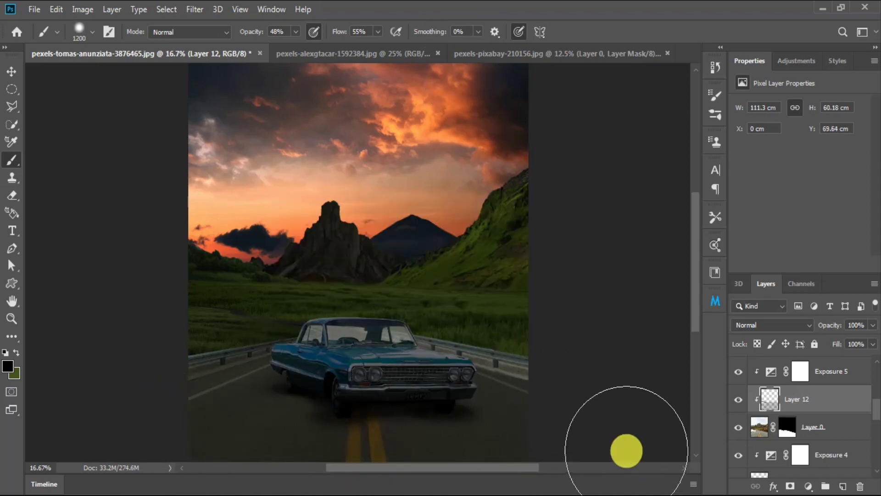
Lower Layer 12's opacity to 84% and select Layer 3 copy
left_click(873, 325)
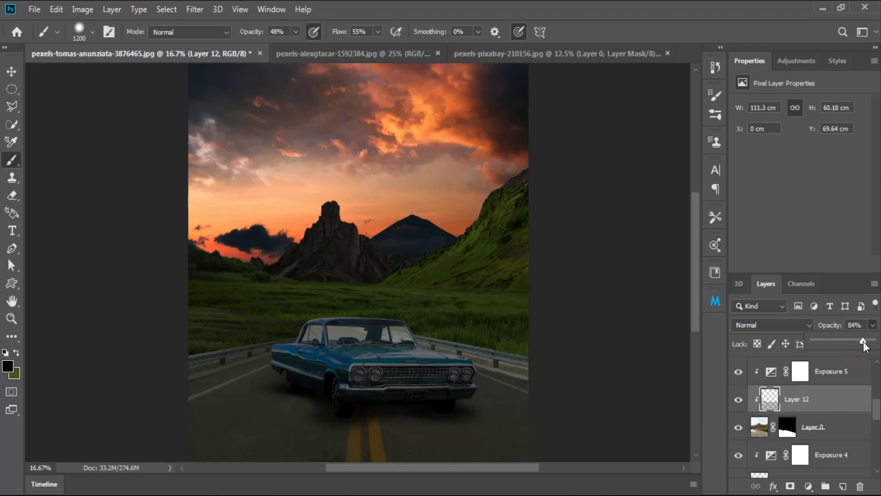
left_click_drag(875, 413, 877, 394)
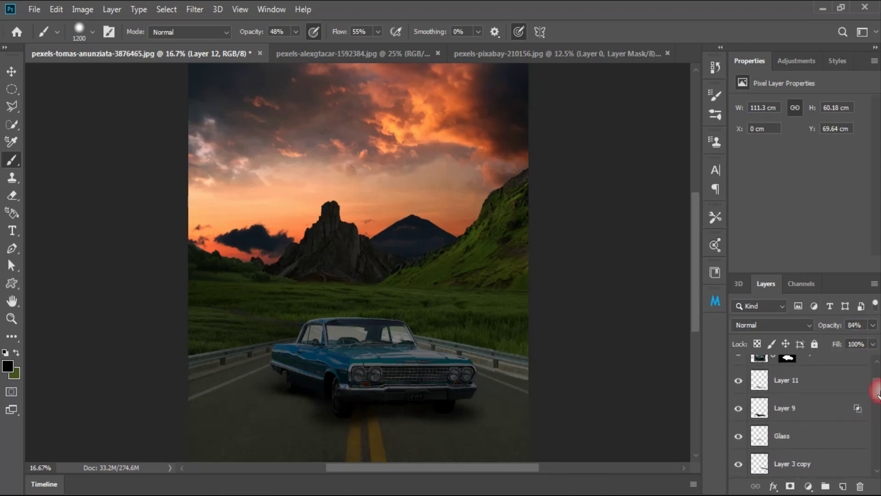
left_click(738, 380)
left_click(783, 464)
left_click(738, 464)
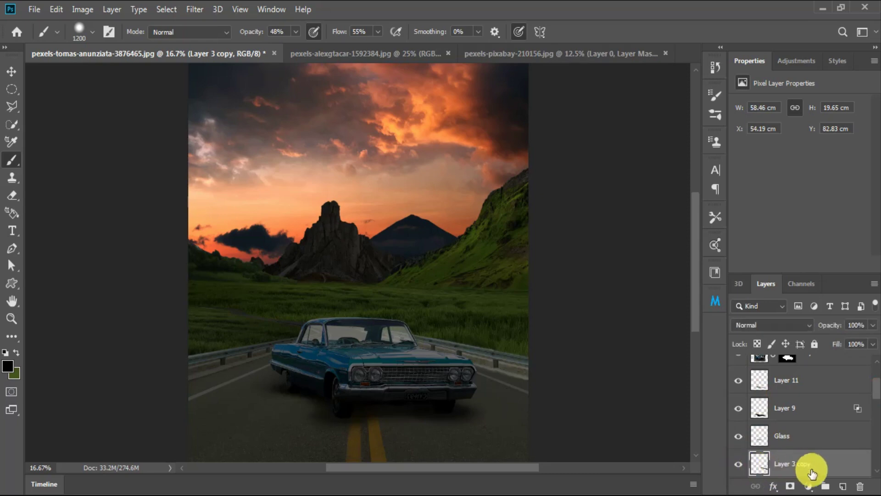
Darken Layer 3 copy with an Image > Adjustments > Exposure of -1.40
left_click(56, 9)
left_click(82, 9)
left_click(234, 84)
left_click_drag(643, 149, 632, 151)
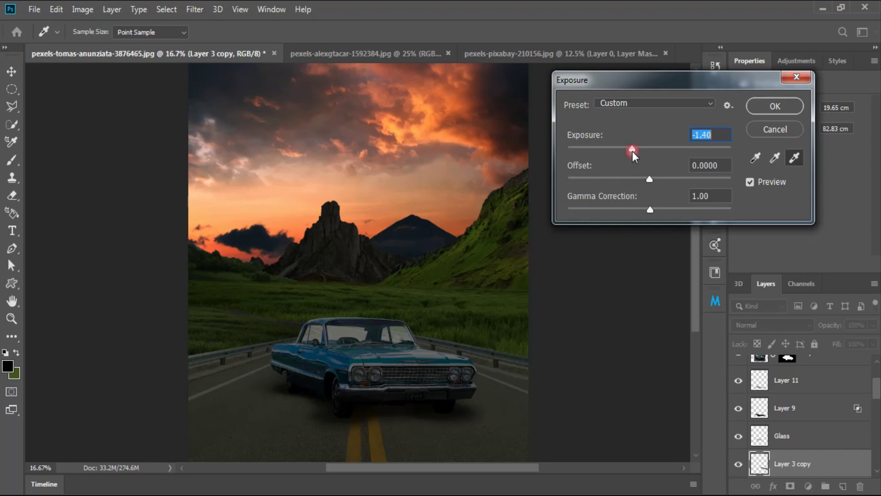
left_click(765, 107)
Lower the Exposure 3 adjustment to -3.83
key("b")
key("v")
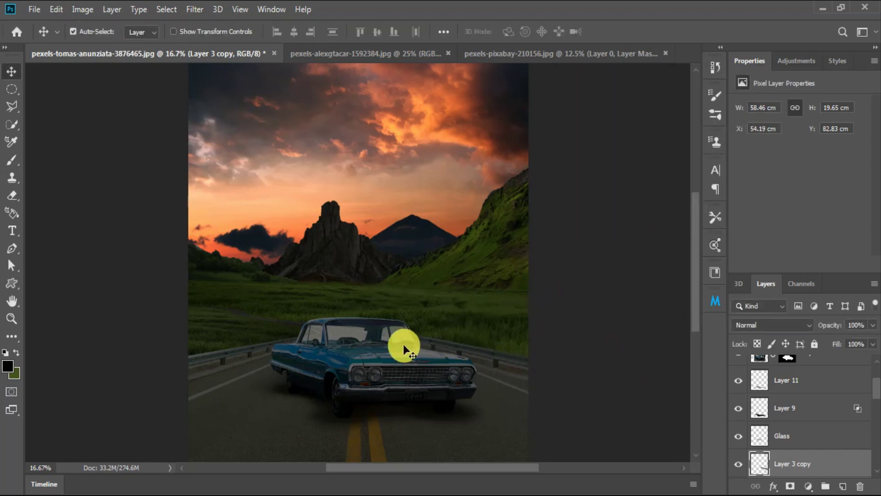
scroll(841, 398, "down", 2)
scroll(842, 397, "down", 3)
scroll(853, 441, "down", 1)
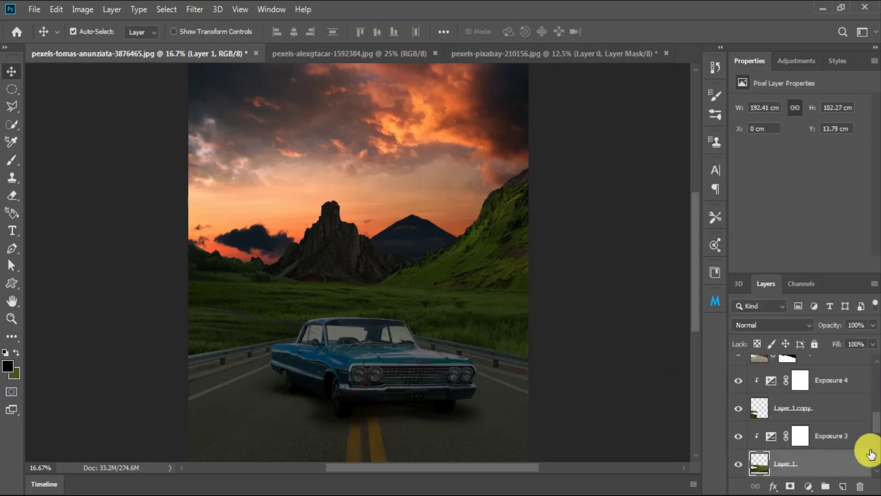
left_click(800, 436)
left_click(743, 83)
left_click_drag(786, 137, 764, 138)
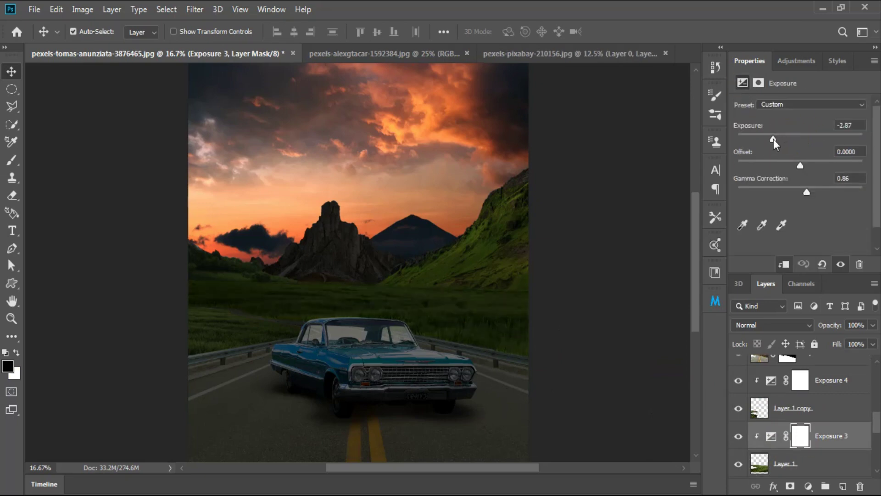
Set up an 18% opacity, 600 px brush on the Exposure 3 mask
left_click(805, 433)
key("b")
left_click(295, 32)
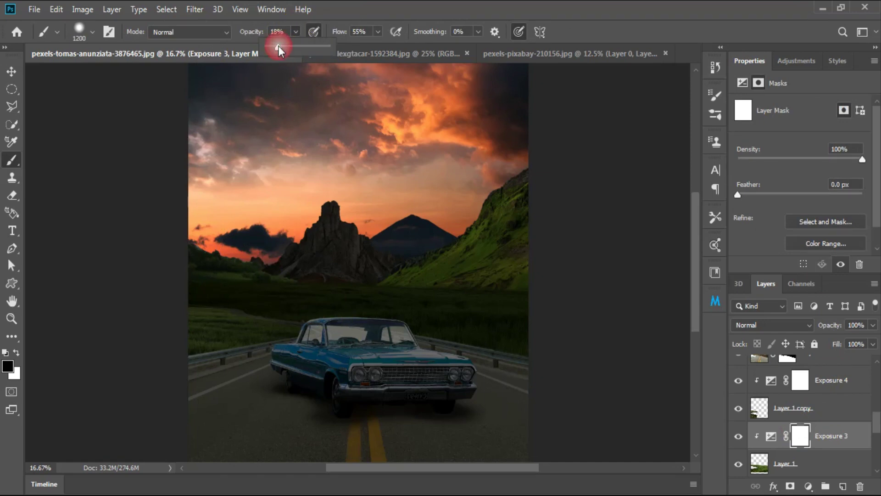
left_click_drag(378, 32, 369, 34)
key("bracketleft")
key("bracketleft")
key("bracketleft")
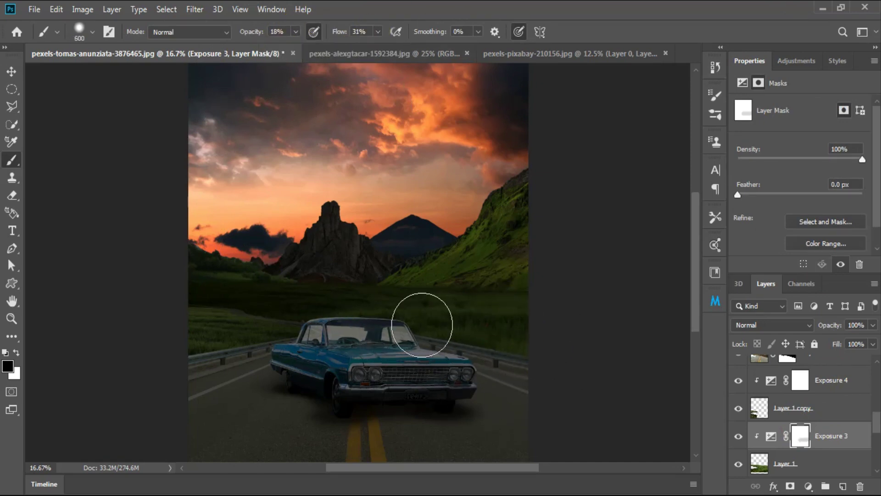
Lower Exposure 2 to -4.25 to darken the green hillside
mouse_move(875, 423)
left_mouse_down()
mouse_move(878, 446)
mouse_move(878, 404)
left_mouse_up()
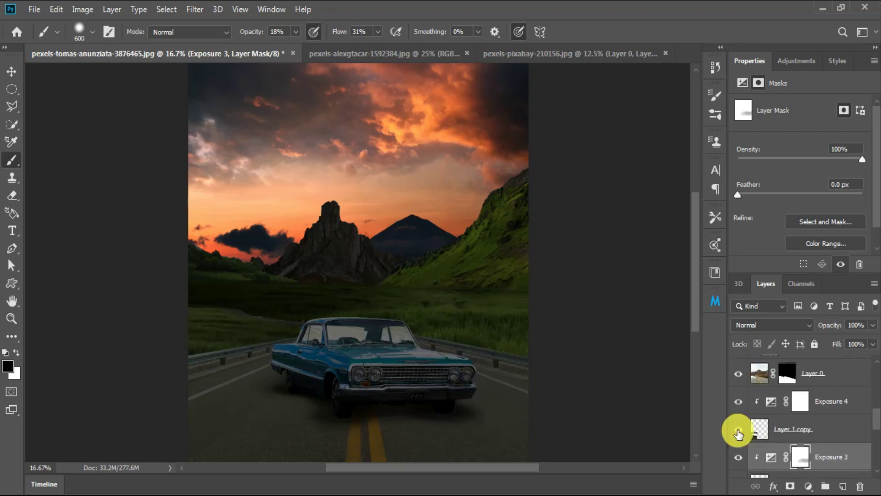
left_click(780, 402)
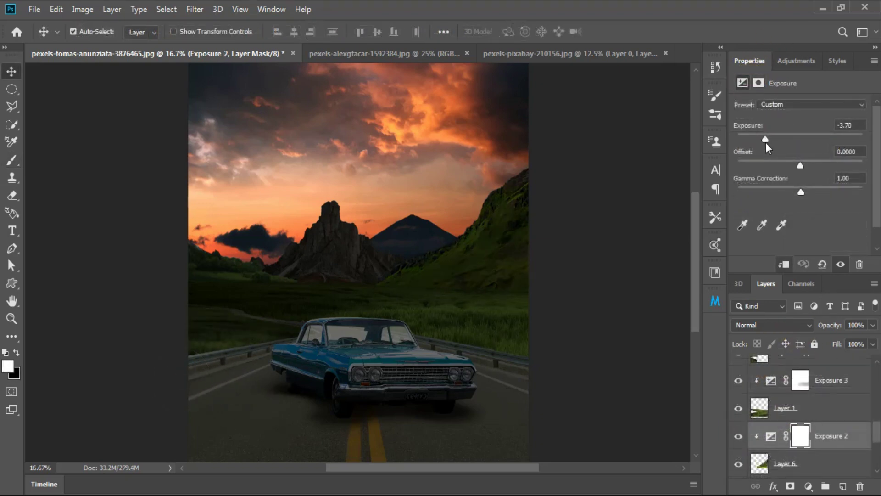
left_click_drag(766, 142, 761, 147)
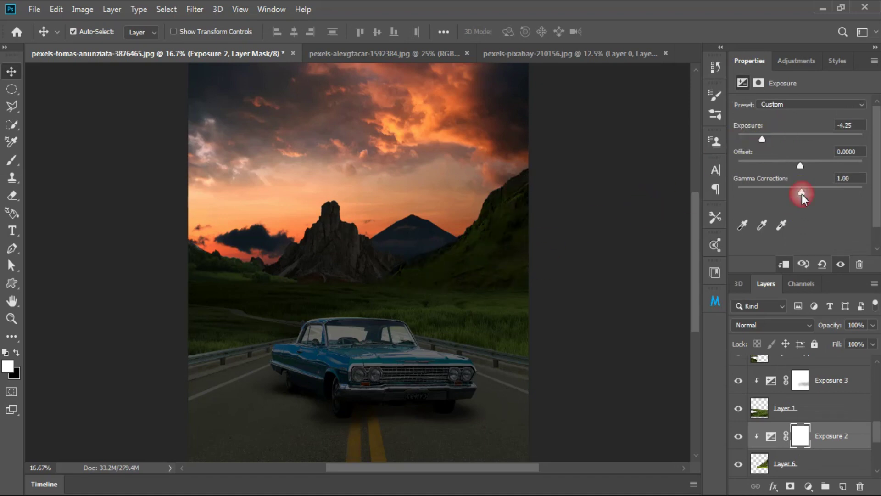
Lower Exposure 6 to -2.25
left_click(800, 435)
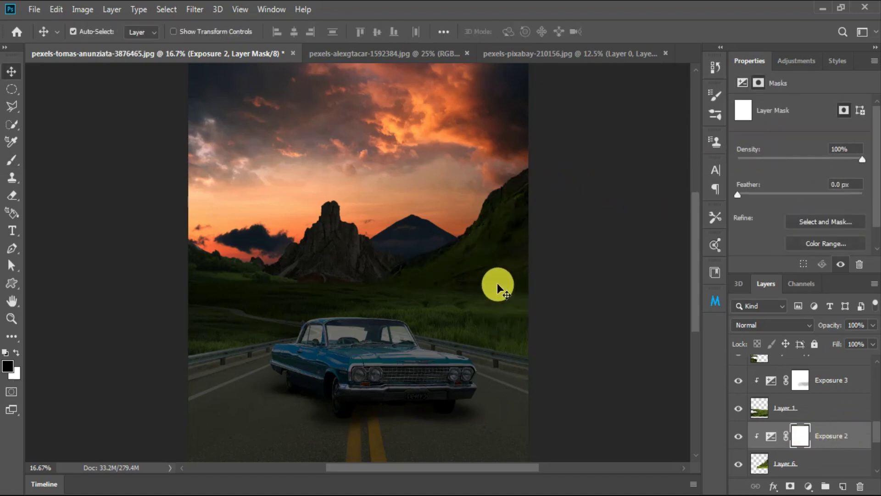
key("b")
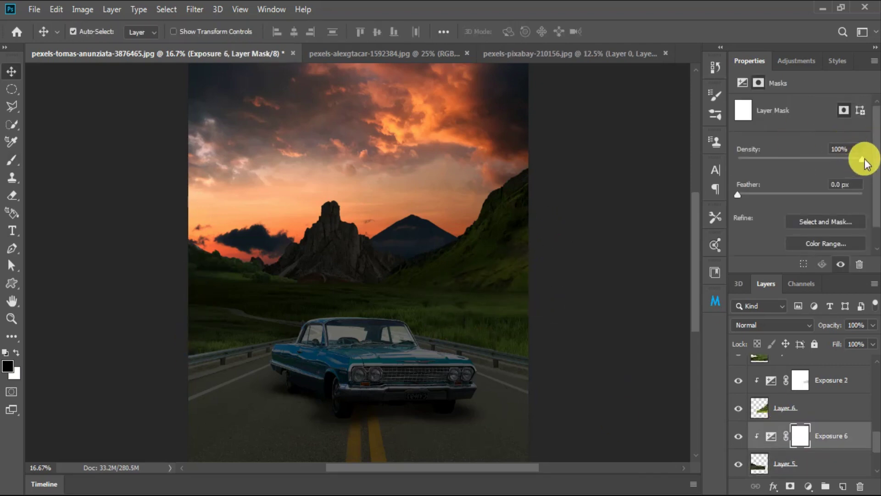
left_click(740, 81)
left_click_drag(787, 140, 779, 142)
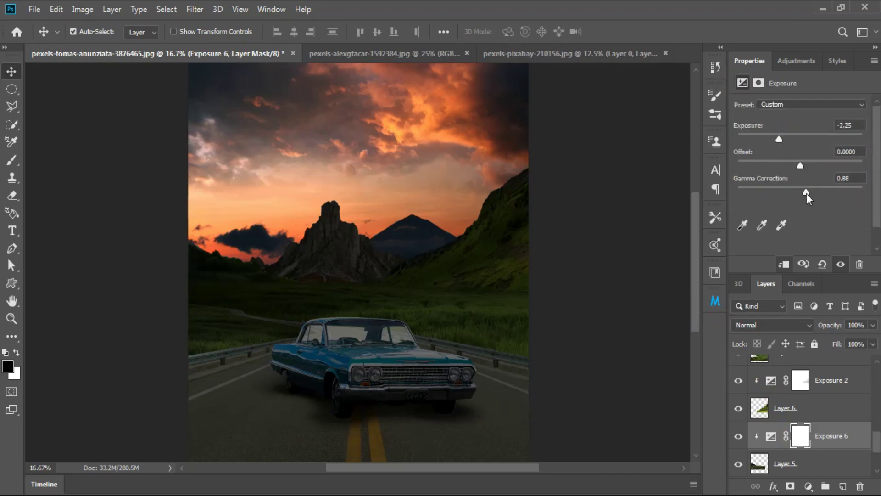
Darken the Glass layer with an Exposure of -2.45, then zoom onto the car front
left_click(823, 427)
left_click(82, 9)
left_click(257, 74)
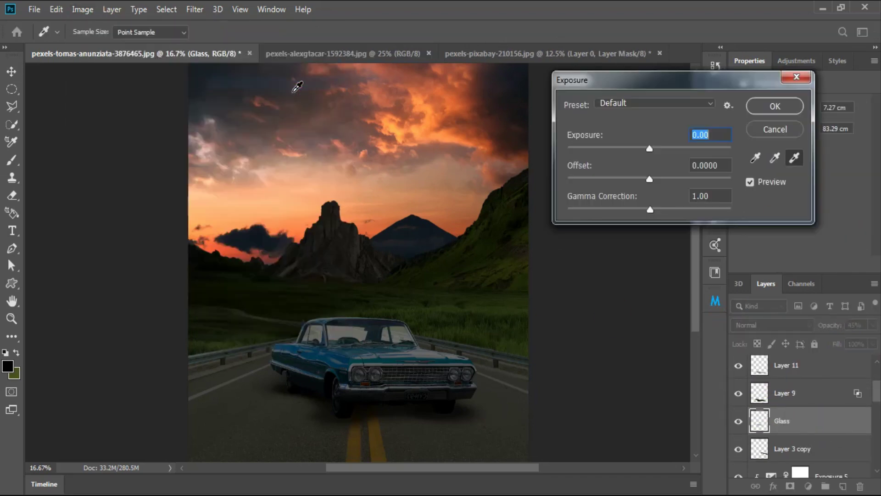
left_click_drag(630, 153, 620, 153)
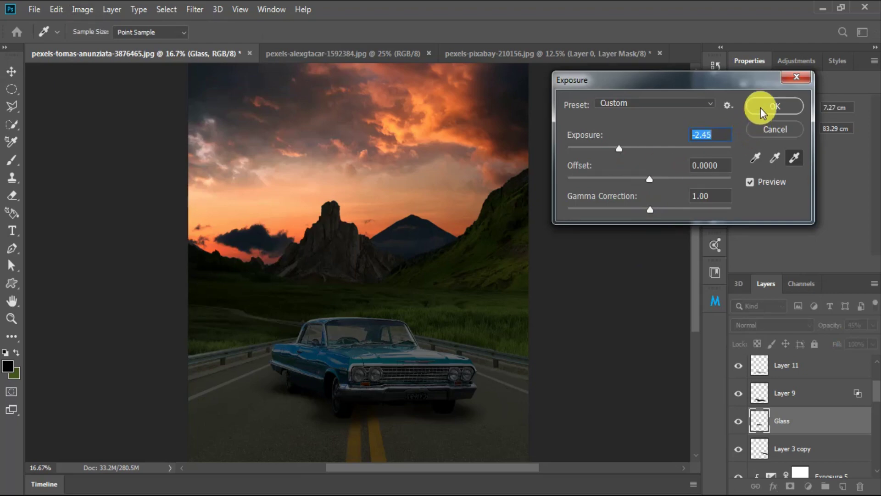
left_click(775, 106)
key("z")
left_click_drag(371, 388, 444, 351)
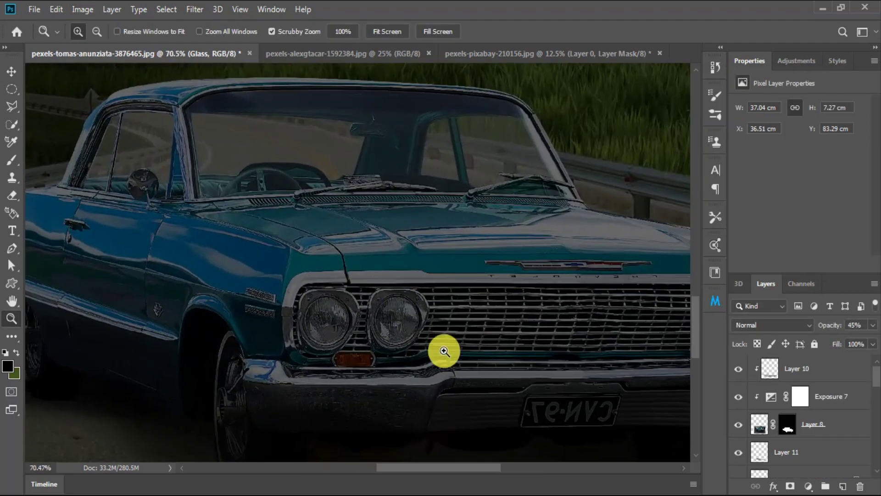
Add a #ffc600 Color Fill layer above Layer 8 and invert its mask to hide it
key("v")
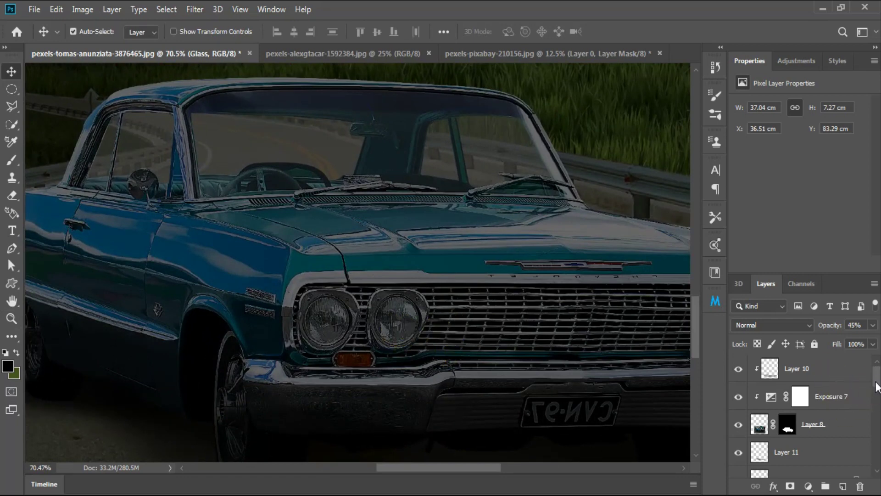
left_click(775, 432)
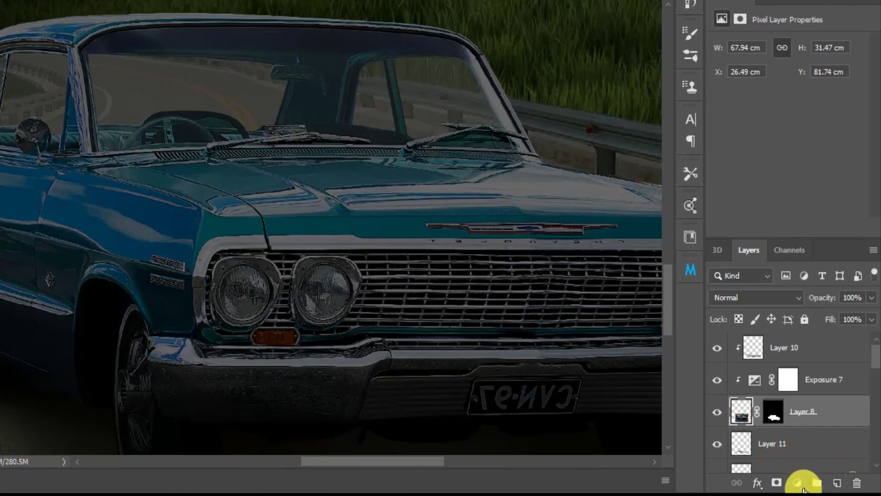
left_click(808, 486)
left_click(819, 218)
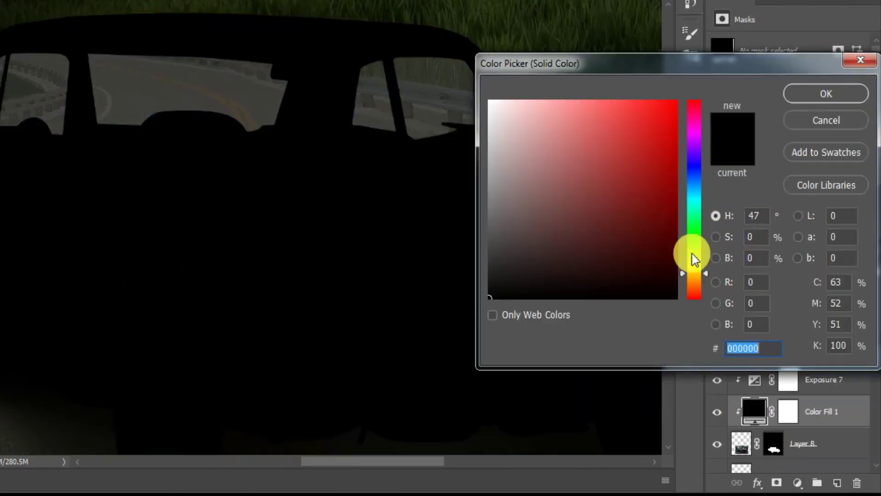
type("ffc600")
left_click(808, 92)
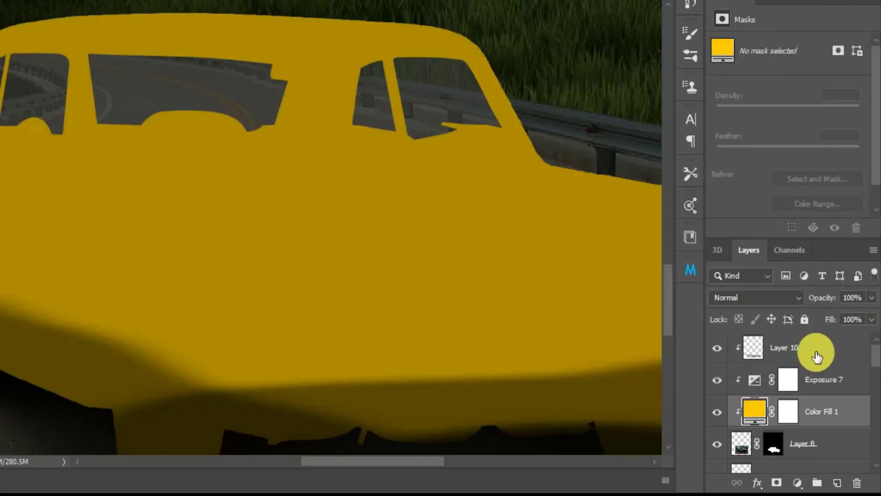
key("ctrl+i")
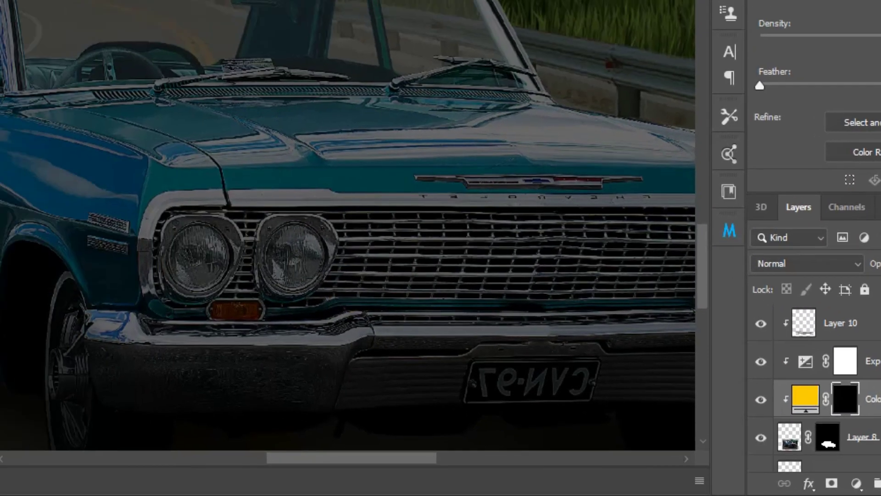
Paint yellow glow onto the two left headlights on the fill mask
key("b")
left_click_drag(233, 260, 199, 259)
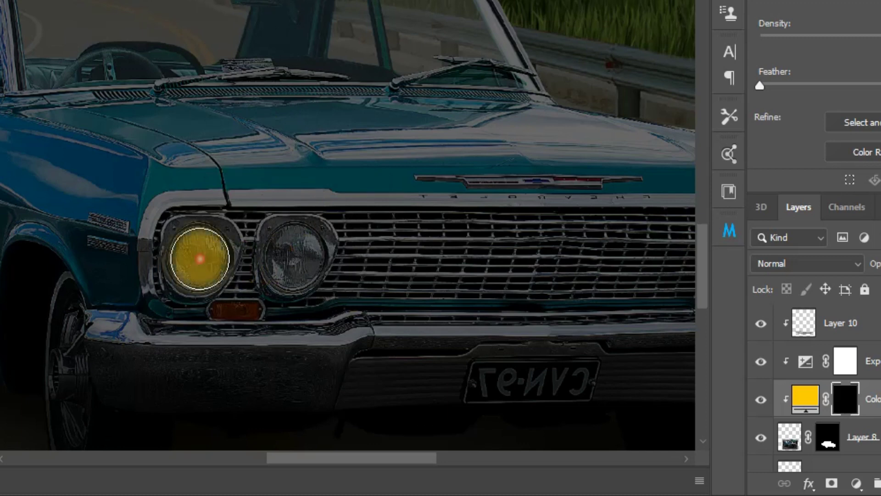
key("bracketright")
key("bracketright")
key("bracketright")
left_click(200, 258)
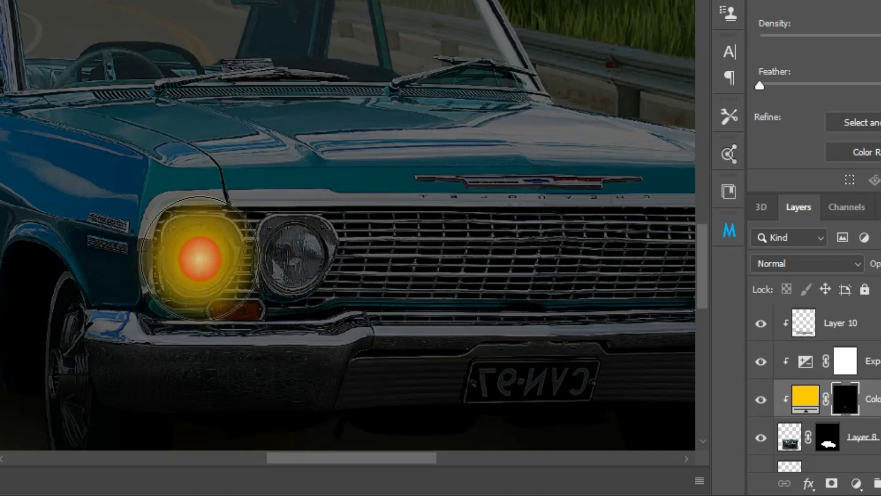
key("bracketleft")
key("bracketleft")
left_click(296, 257)
left_click(295, 257)
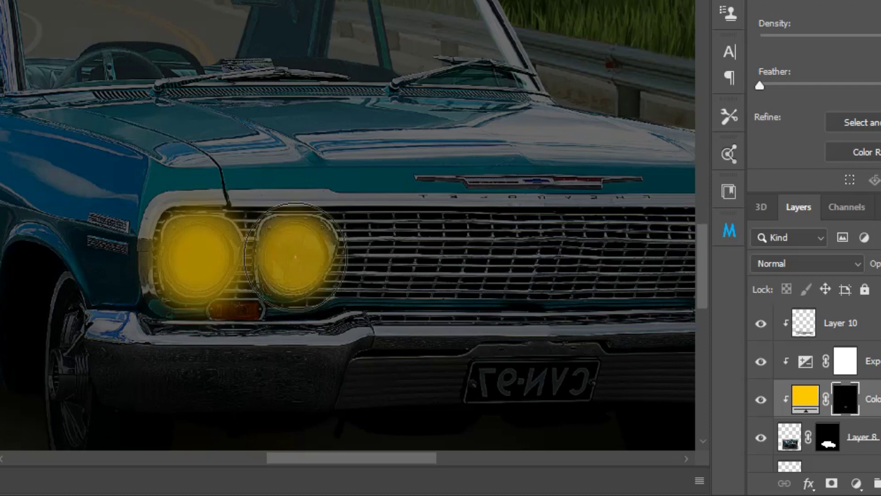
key("bracketright")
key("bracketright")
left_click(199, 257)
Paint matching yellow glow onto the inner and outer right headlights
left_click_drag(557, 273, 311, 274)
left_click(504, 266)
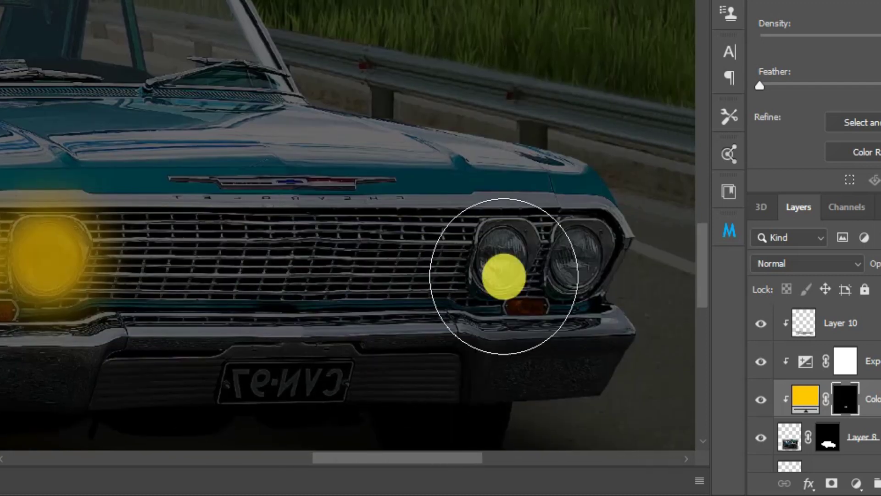
key("bracketleft")
key("bracketleft")
left_click(503, 259)
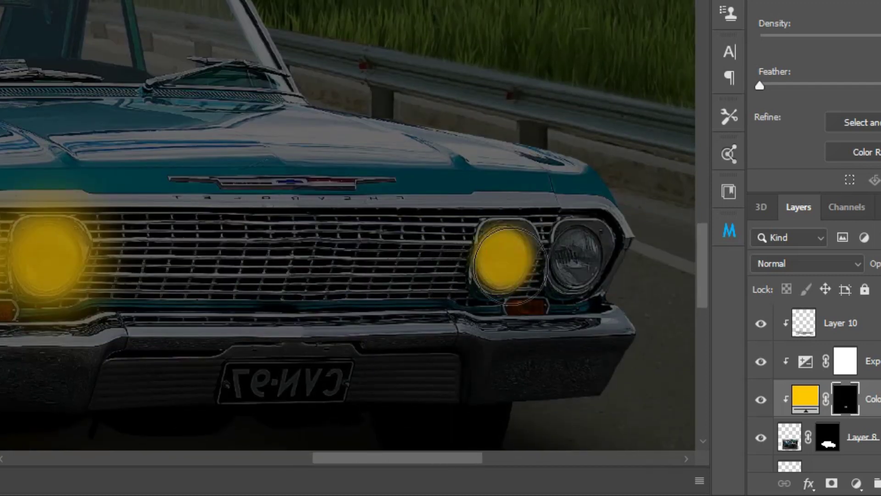
key("bracketright")
key("bracketright")
left_click(503, 258)
key("bracketleft")
left_click(574, 258)
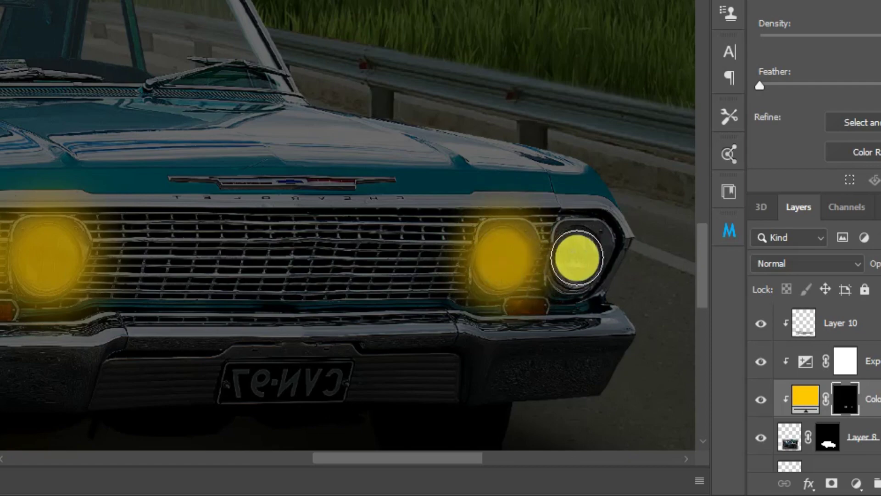
left_click(577, 258)
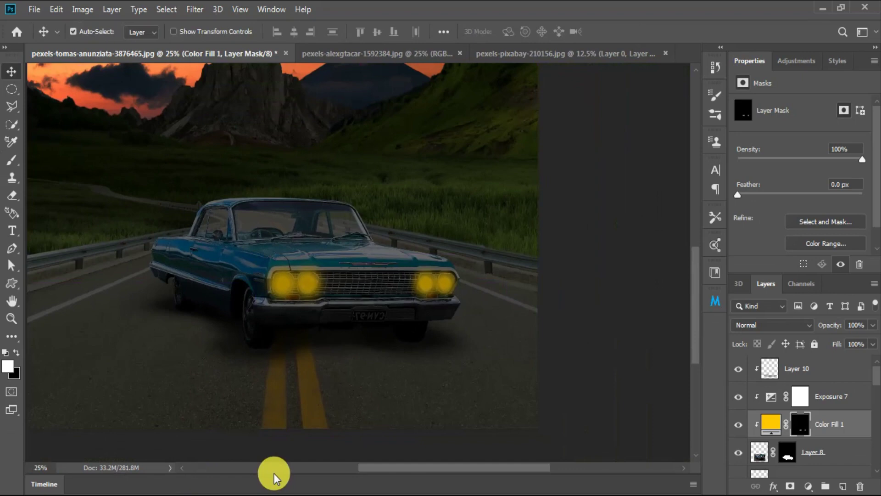
Change Color Fill 1 to a paler yellow, #fce356, and zoom back onto the car
double_click(771, 423)
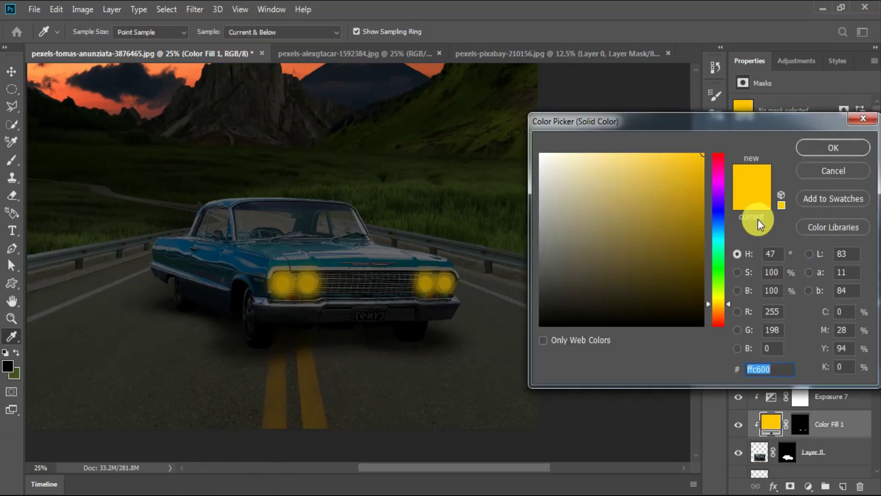
left_click_drag(728, 304, 729, 301)
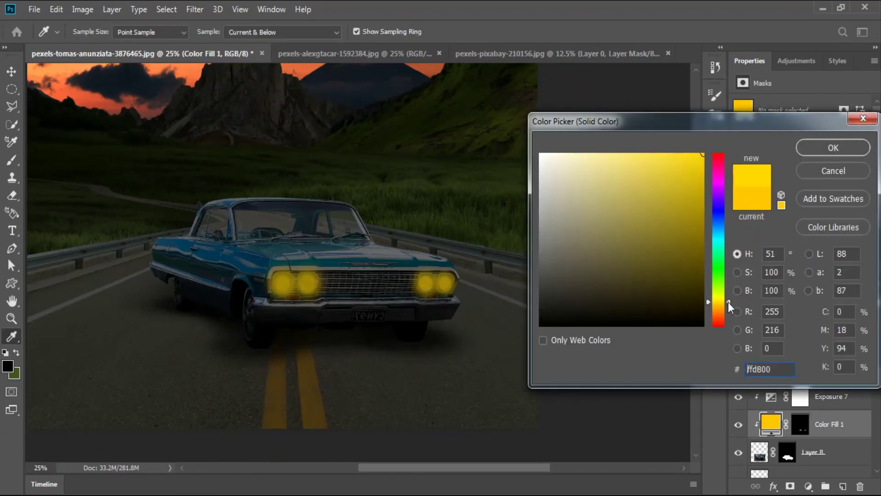
left_click_drag(669, 154, 639, 154)
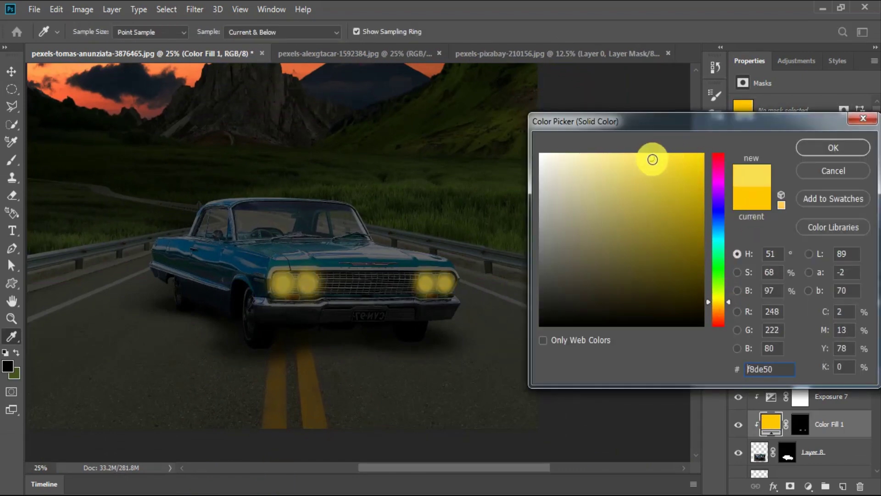
left_click(795, 161)
key("v")
left_click_drag(313, 365, 352, 373)
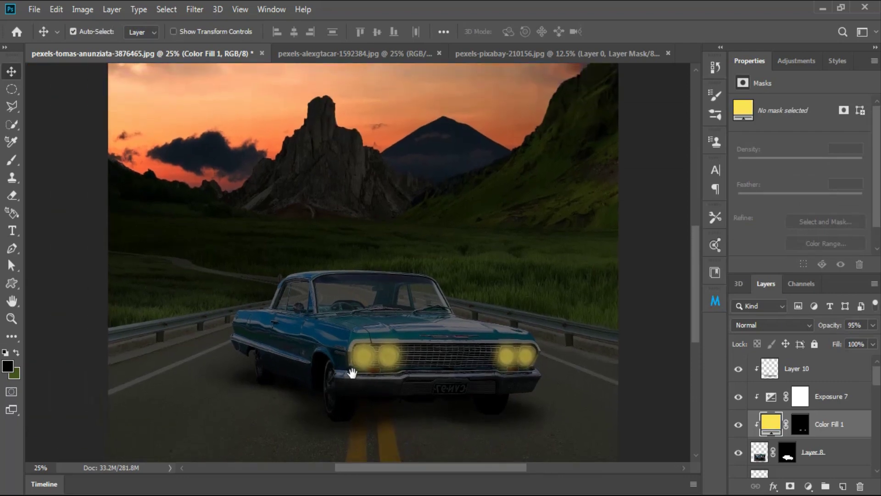
key("z")
left_click_drag(260, 355, 285, 354)
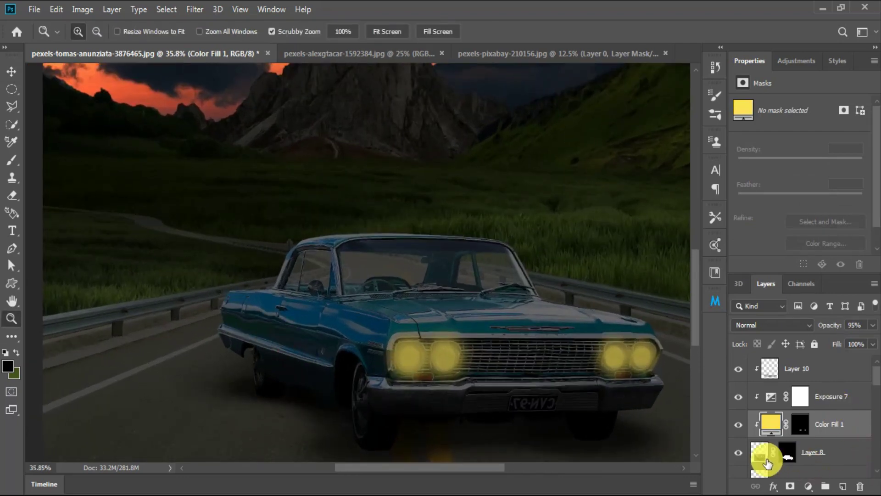
Darken the car by lowering Exposure 7 to -3.77
left_click(763, 454)
left_click(801, 404)
left_click(745, 88)
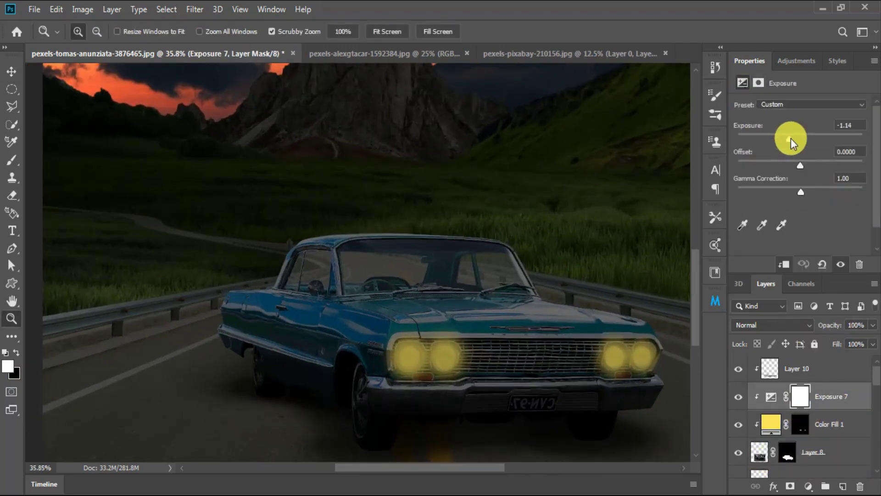
left_click_drag(791, 139, 764, 147)
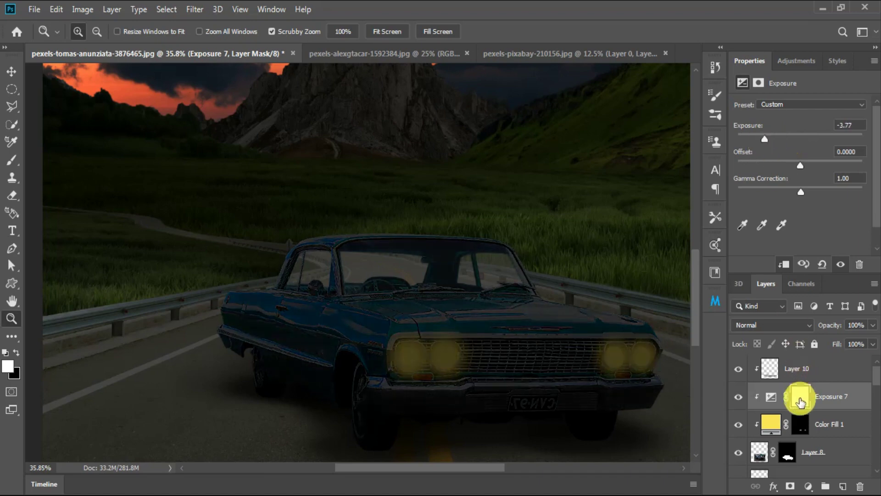
Paint back brightness on the Exposure 7 mask over the headlights, grille, hood and fender
key("b")
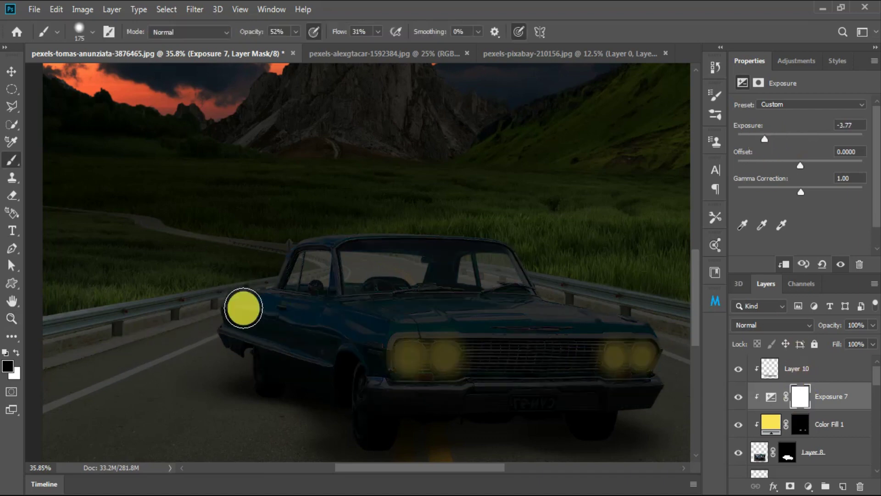
left_click_drag(350, 327, 475, 361)
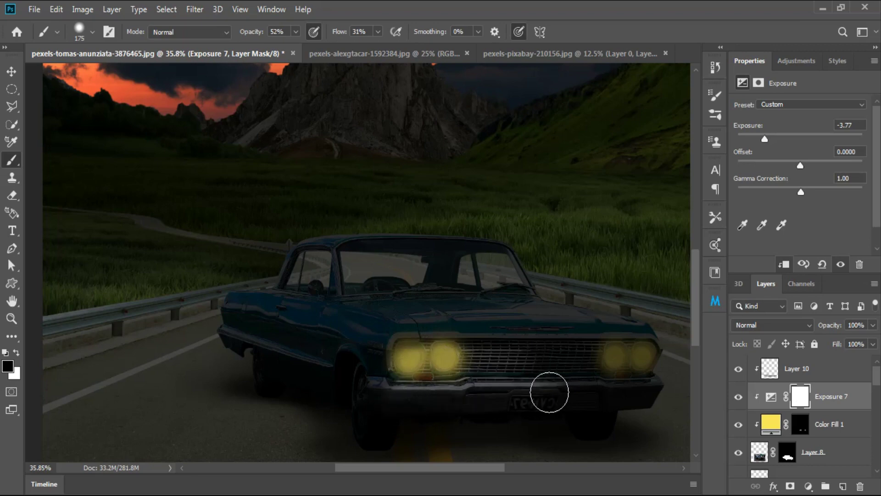
mouse_move(550, 393)
left_mouse_down()
mouse_move(633, 354)
mouse_move(484, 350)
mouse_move(403, 361)
left_mouse_up()
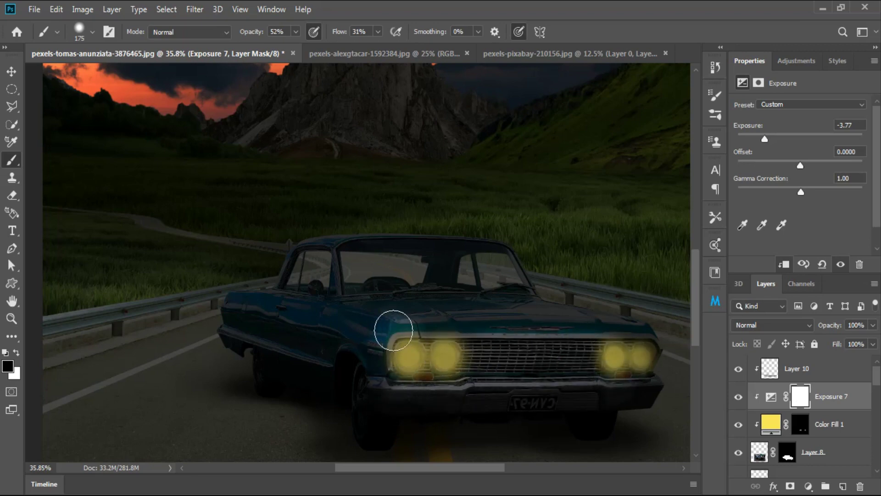
mouse_move(394, 330)
left_mouse_down()
mouse_move(380, 311)
mouse_move(535, 315)
mouse_move(513, 324)
left_mouse_up()
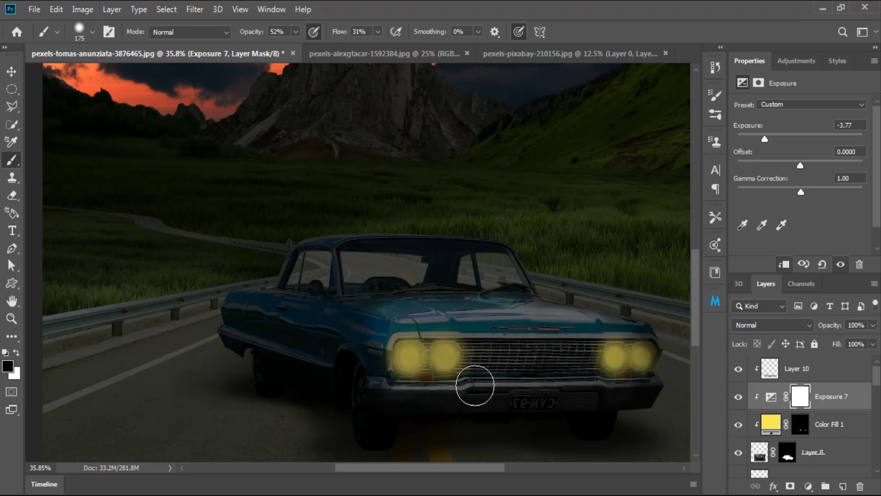
left_click_drag(577, 387, 426, 359)
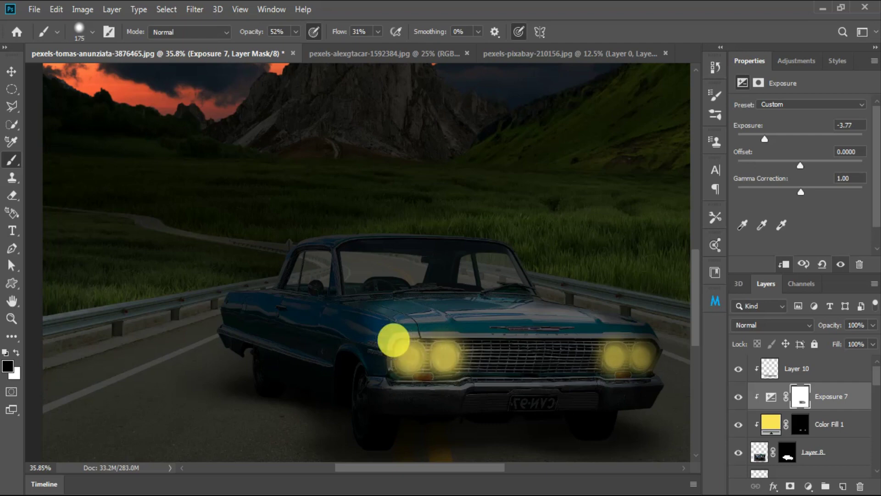
Brighten the grille and windshield pillar with a lower-opacity brush, then zoom onto the left headlights
left_click(296, 31)
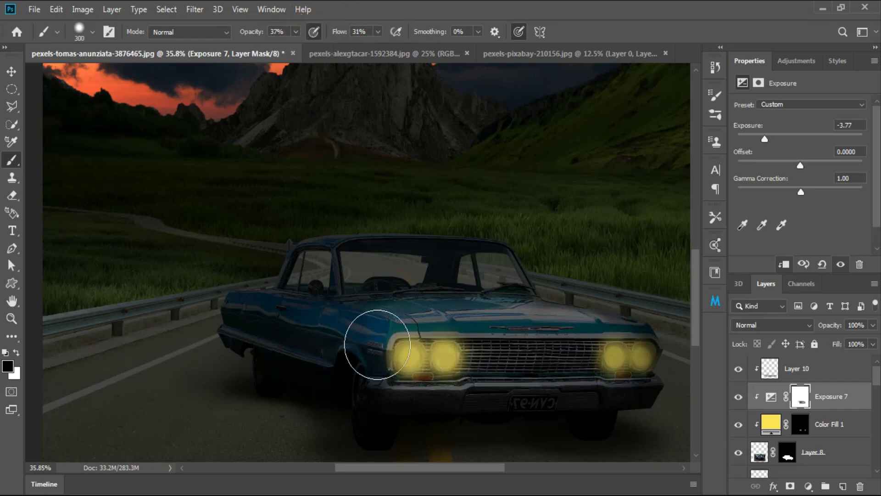
key("bracketright")
key("bracketright")
key("bracketright")
left_click_drag(488, 364, 630, 361)
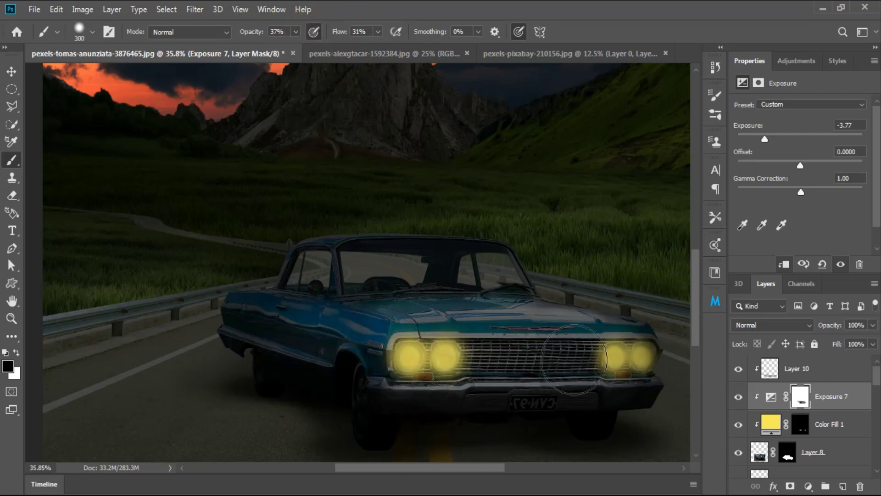
key("bracketleft")
key("bracketleft")
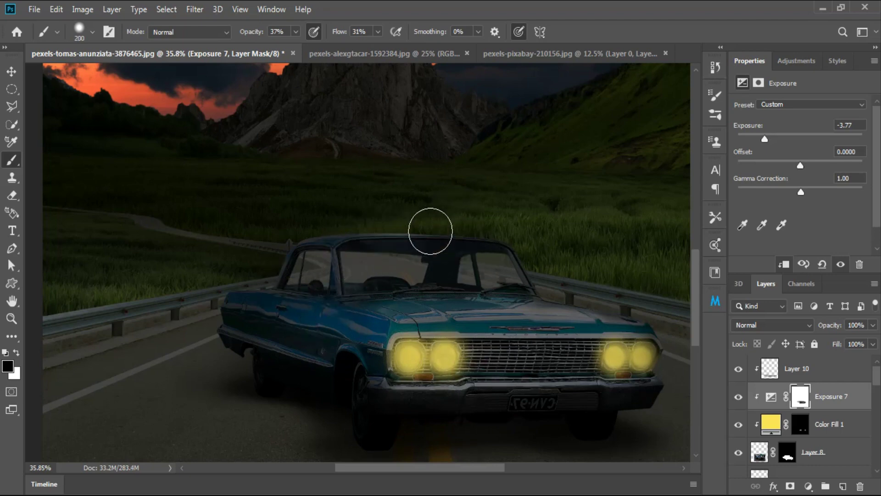
left_click_drag(431, 231, 537, 273)
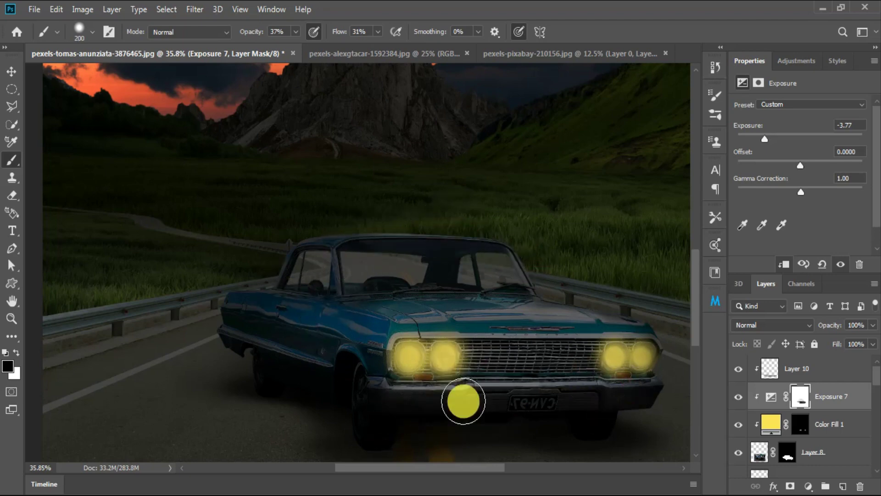
key("z")
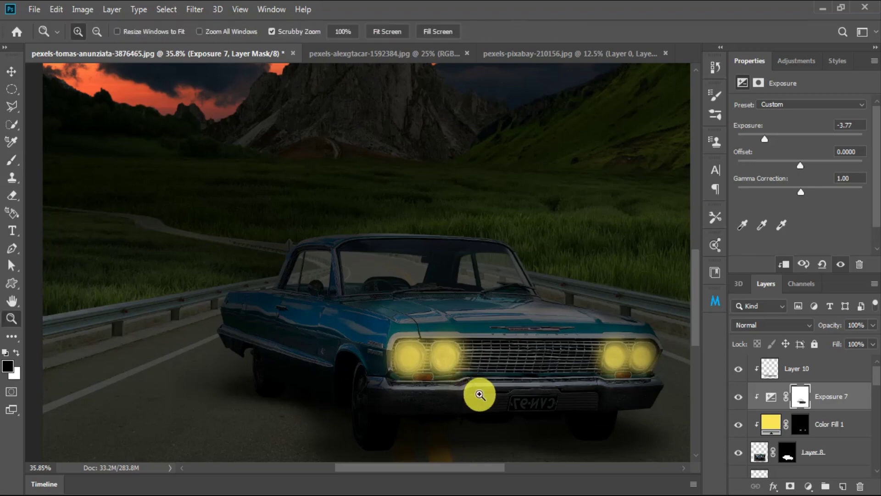
left_click(479, 389)
left_click_drag(481, 387, 528, 328)
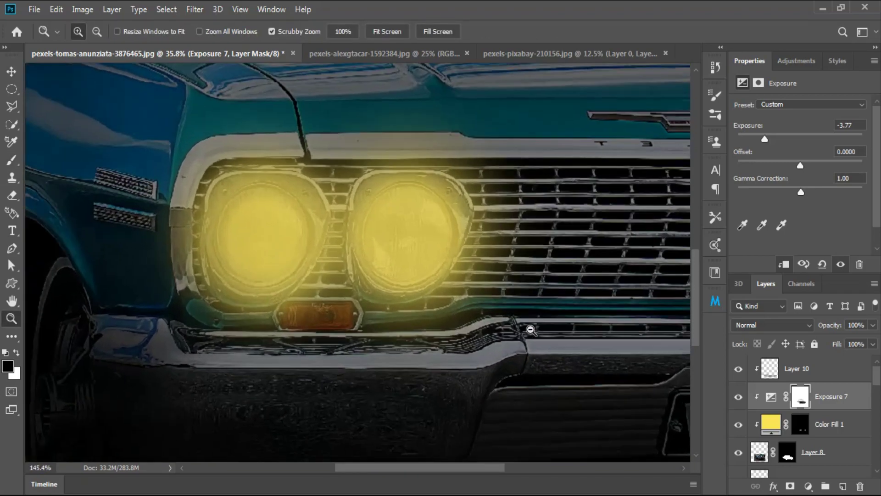
left_click_drag(400, 346, 428, 380)
Start a white line on the Color Fill 1 mask at the bumper chrome with a full-strength size 10 brush
left_click(807, 429)
key("b")
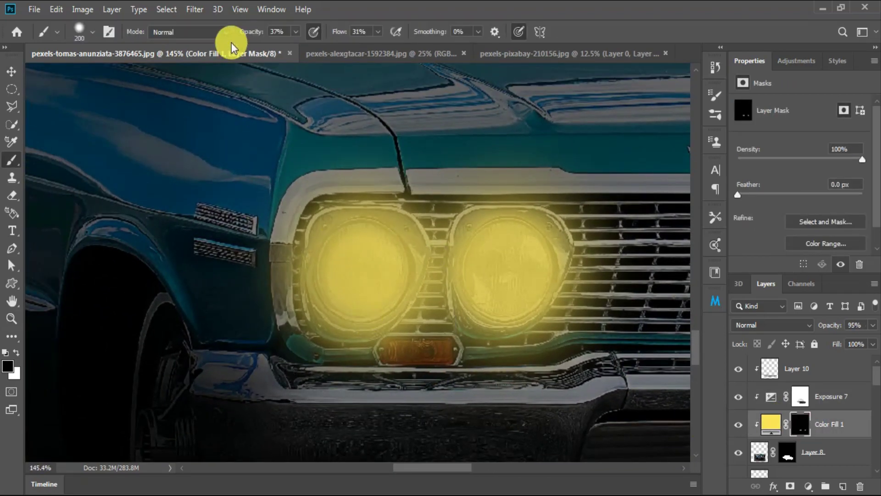
left_click(296, 31)
left_click(377, 32)
left_click(417, 49)
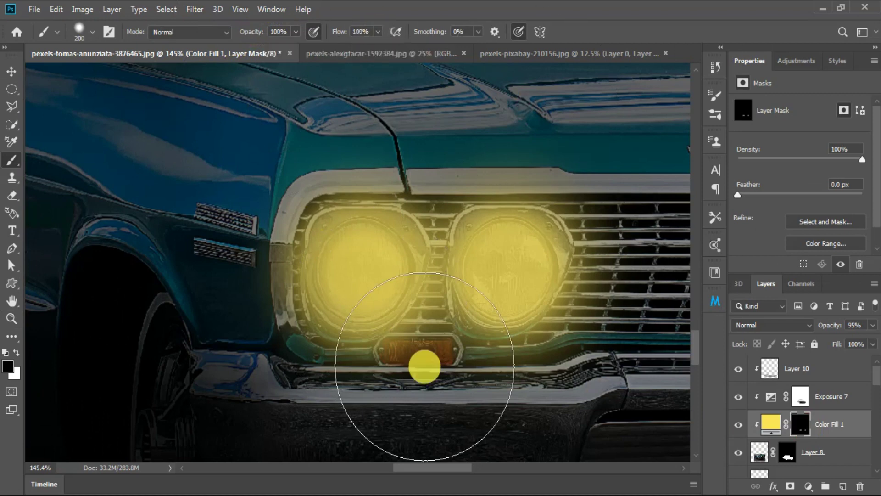
key("bracketleft")
key("bracketleft")
key("bracketleft")
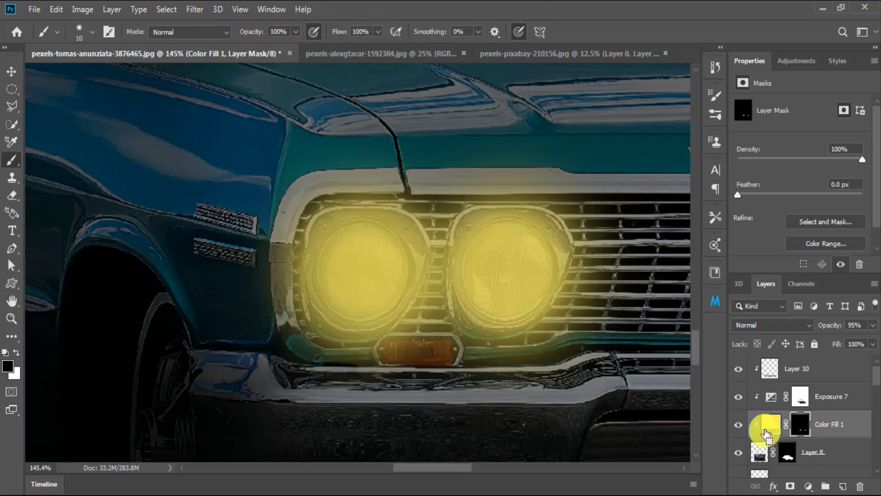
key("x")
left_click(326, 382)
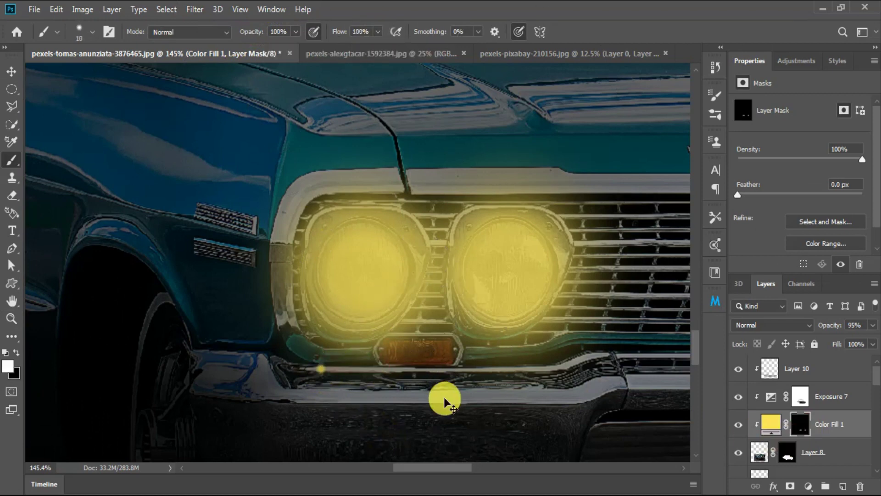
Paint the yellow line along the bumper at 66% flow and set the fill to Hard Light
left_click(296, 31)
left_click_drag(378, 31, 360, 47)
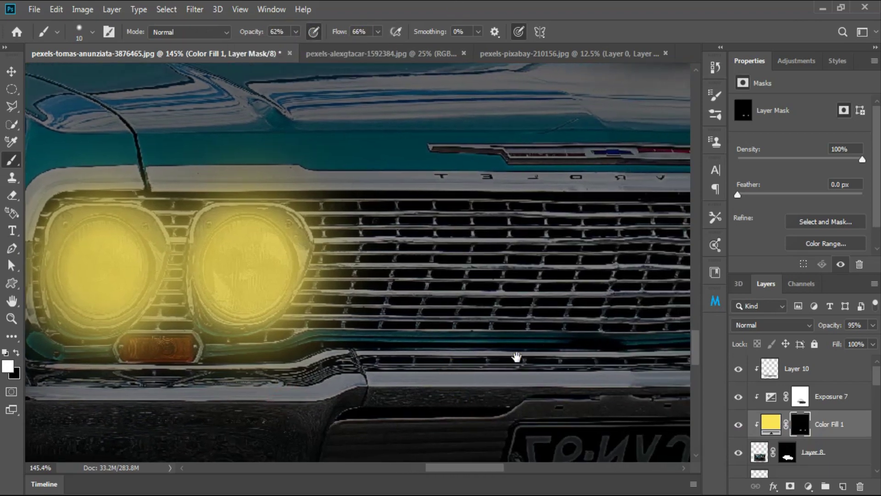
left_click_drag(516, 356, 395, 361)
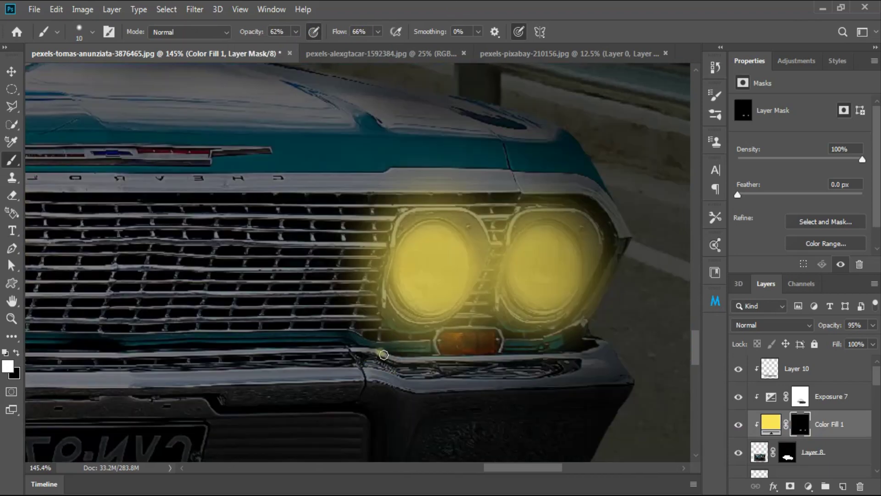
left_click_drag(527, 357, 580, 352)
left_click(723, 260)
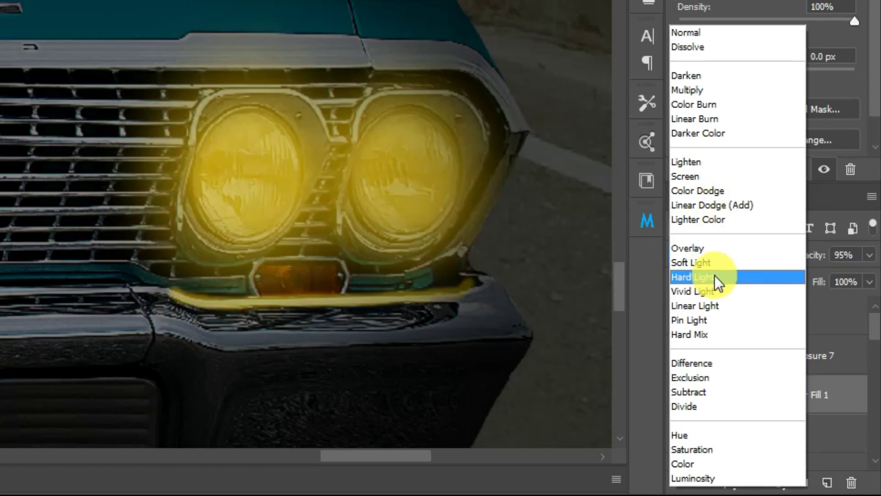
left_click(714, 275)
Extend the yellow highlight left along the bumper chrome with straight strokes
left_click_drag(152, 286, 340, 305)
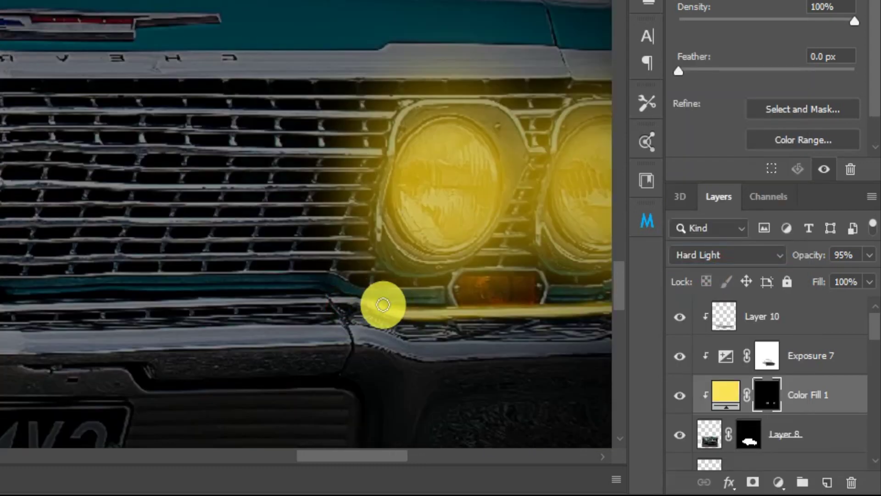
mouse_move(242, 331)
left_mouse_down()
mouse_move(336, 289)
mouse_move(315, 301)
left_mouse_up()
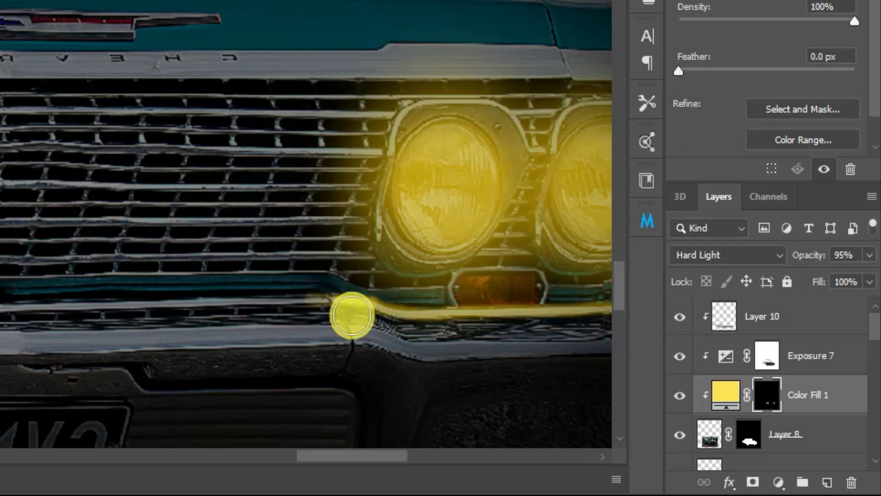
left_click_drag(360, 277, 169, 327)
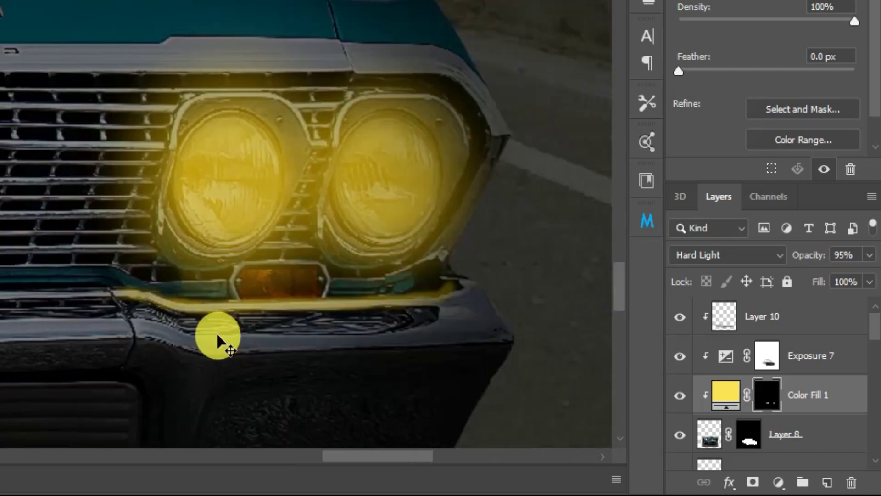
left_click(417, 324)
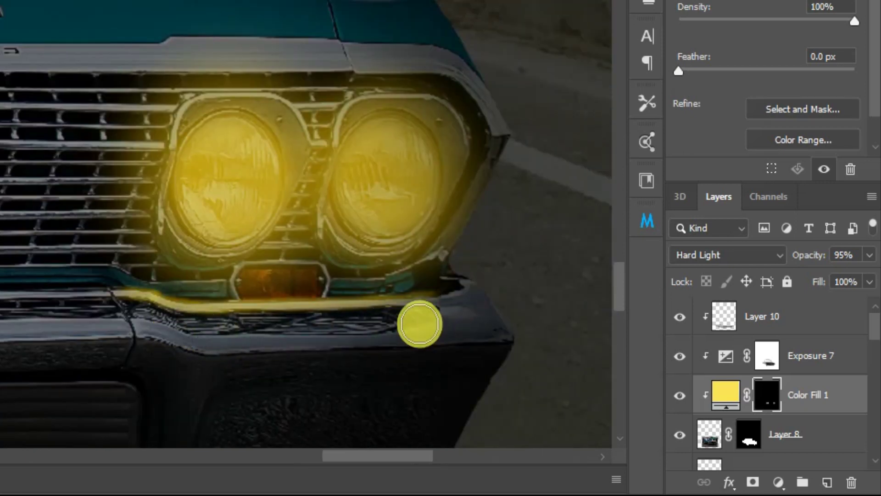
scroll(69, 299, "up", 2)
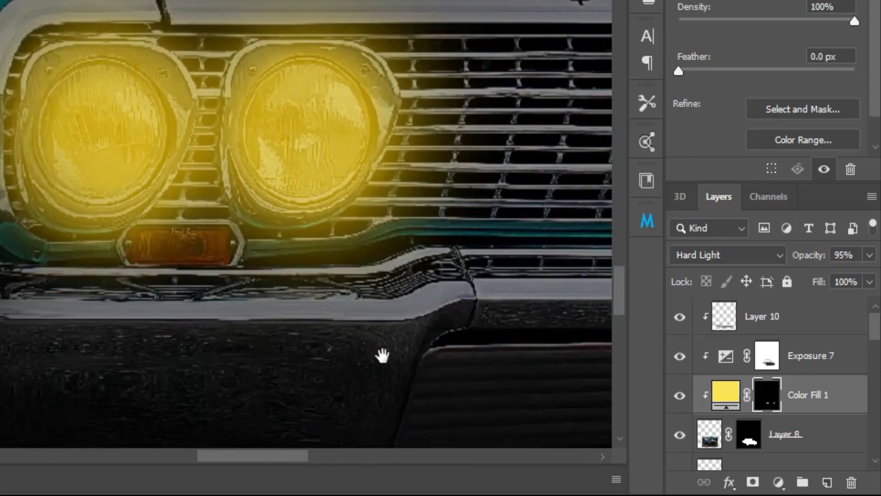
left_click(112, 296)
left_click(23, 271)
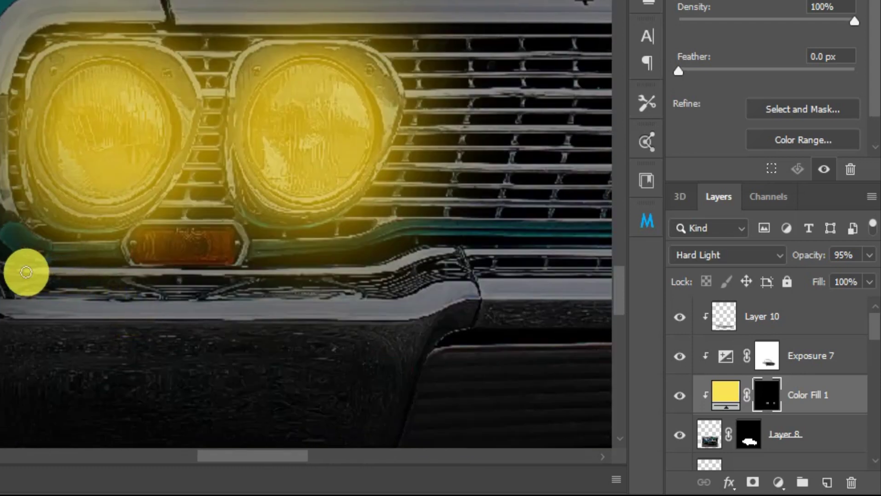
left_click(368, 271, "shift")
left_click_drag(368, 272, 457, 250)
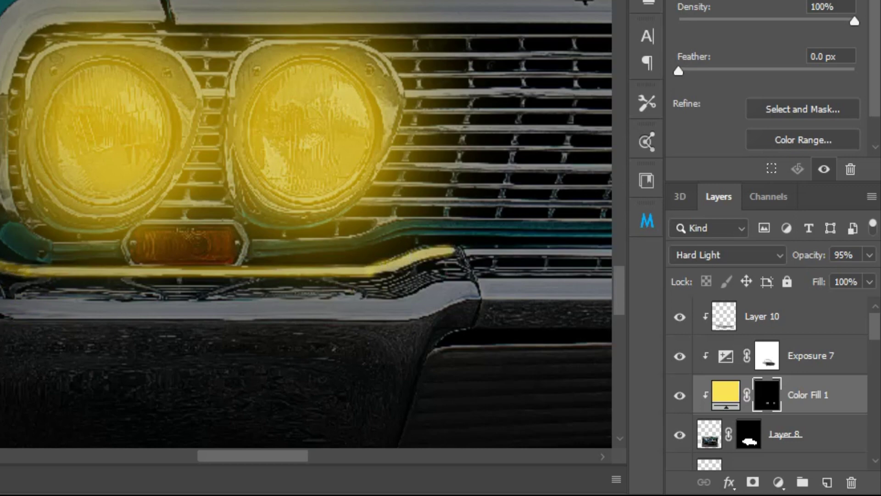
Paint the stray yellow back out of the bumper chrome and pan across the car's front
left_click(4, 273)
left_click_drag(30, 289, 457, 250)
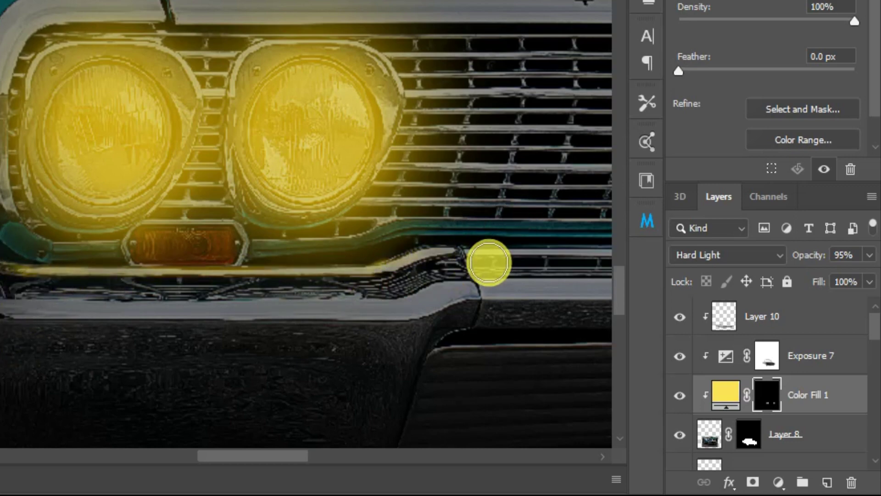
scroll(488, 262, "down", 3)
scroll(193, 126, "up", 3)
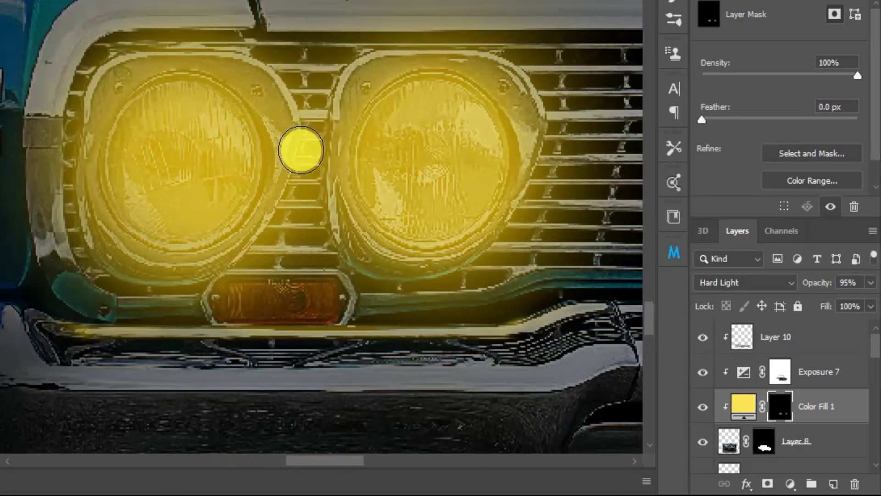
left_click_drag(301, 150, 511, 275)
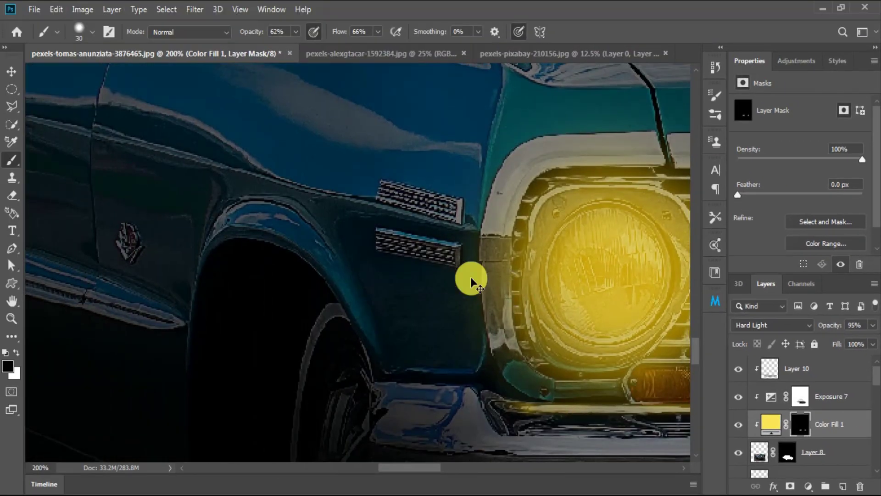
scroll(471, 279, "down", 3)
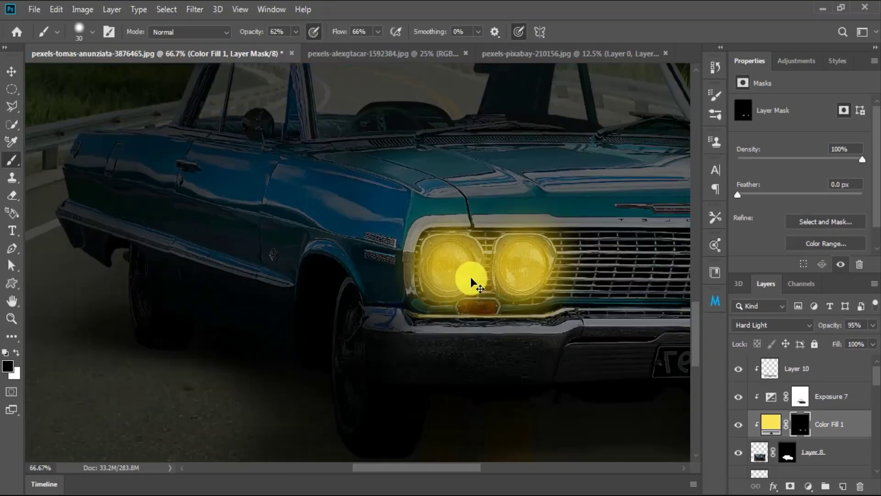
scroll(596, 325, "down", 2)
On a new Layer 13, paint a soft yellow glow across the road with an 800 px brush
left_click(797, 368)
key("ctrl+shift+alt+n")
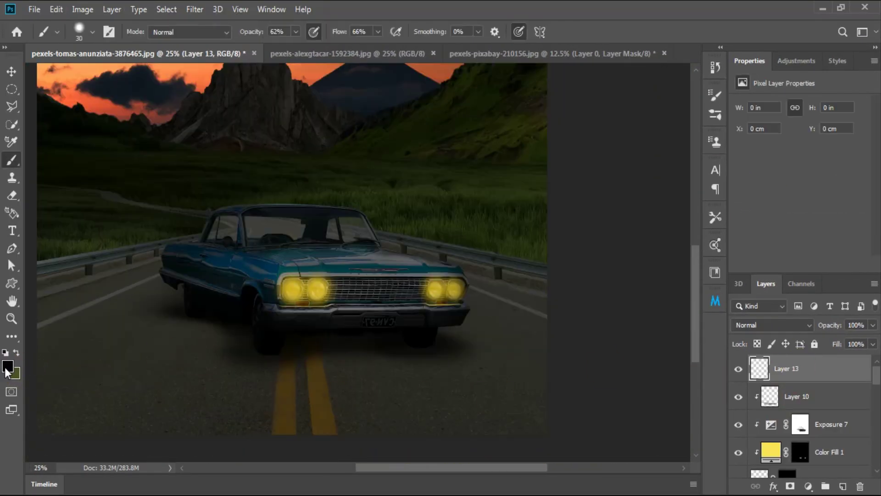
left_click(8, 366)
left_click(654, 157)
left_click(807, 152)
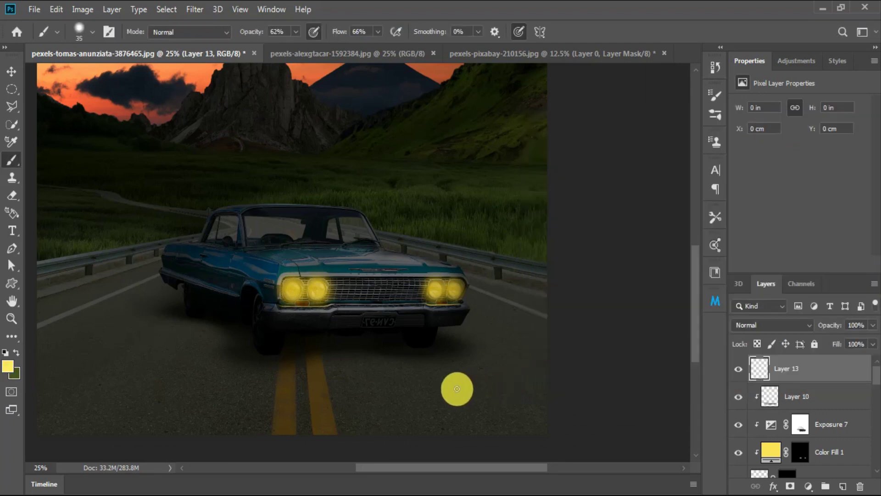
key("bracketright")
left_click_drag(497, 403, 285, 393)
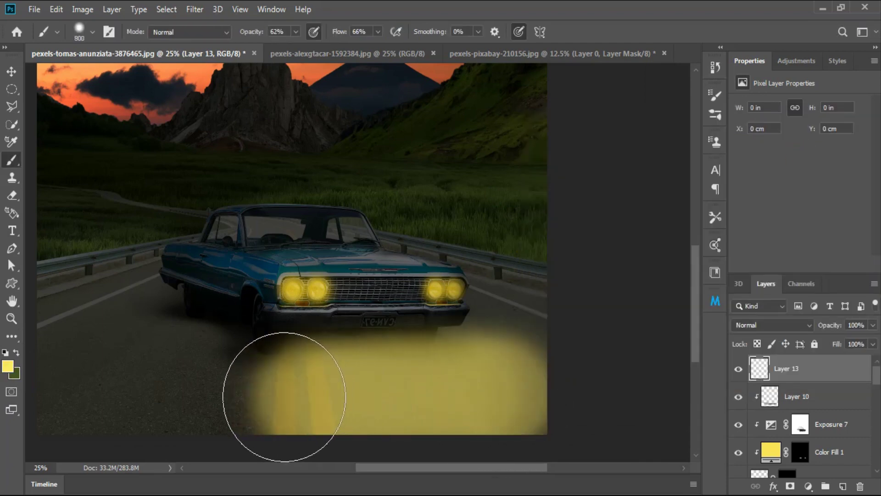
Split the Blend If slider so the glow fades over the dark road, and set Hard Light
right_click(830, 357)
left_click(730, 20)
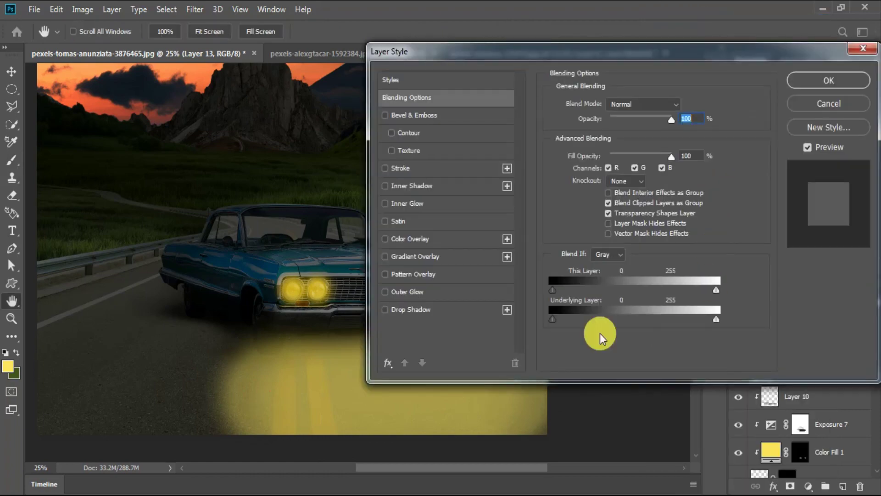
left_click_drag(550, 305, 582, 307)
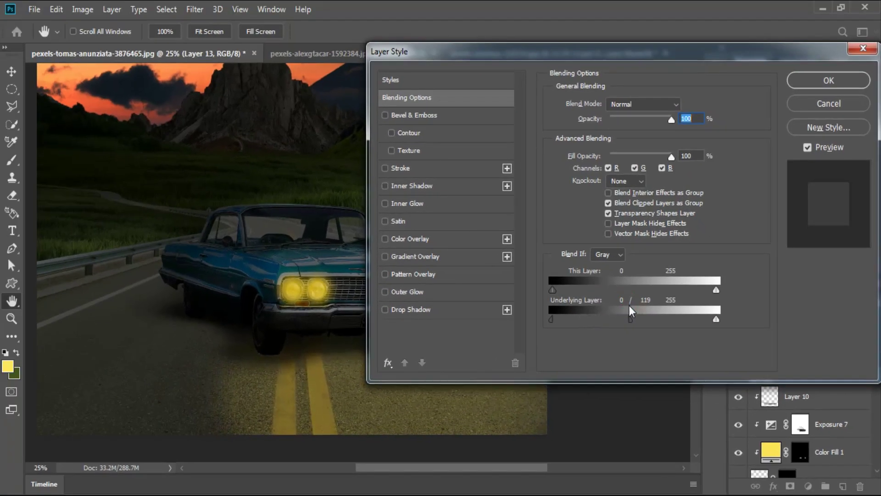
key("Return")
left_click(753, 316)
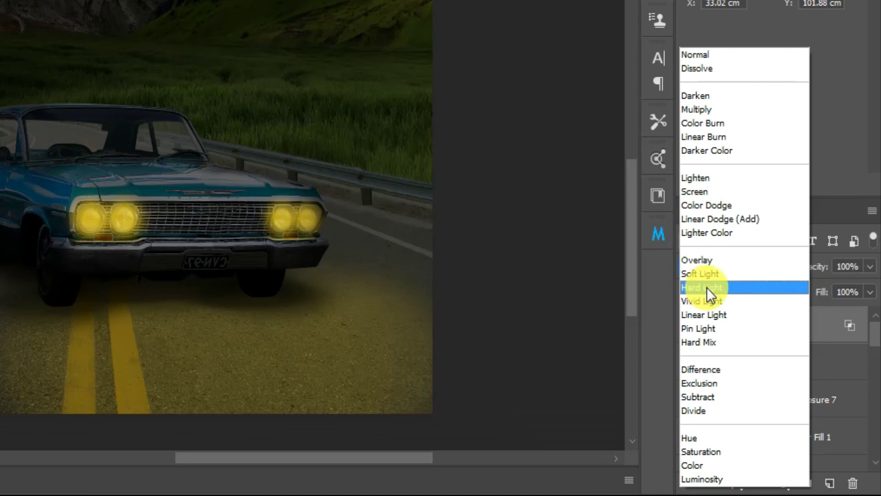
left_click(707, 287)
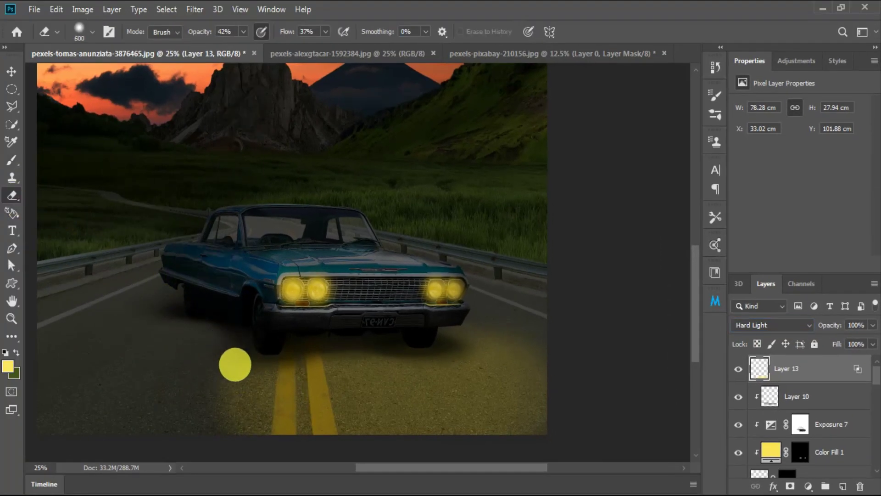
Erase the glow left of the car and lower Layer 13 to 87% opacity
key("e")
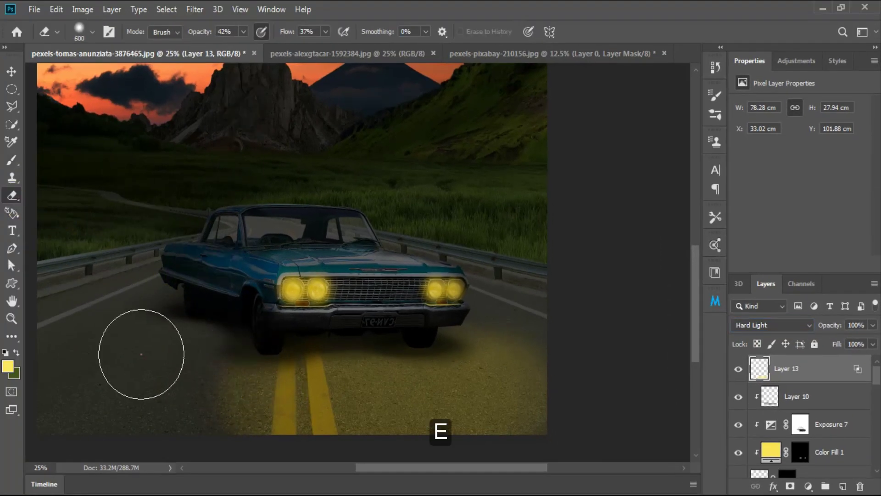
mouse_move(176, 354)
left_mouse_down()
mouse_move(196, 295)
mouse_move(216, 394)
left_mouse_up()
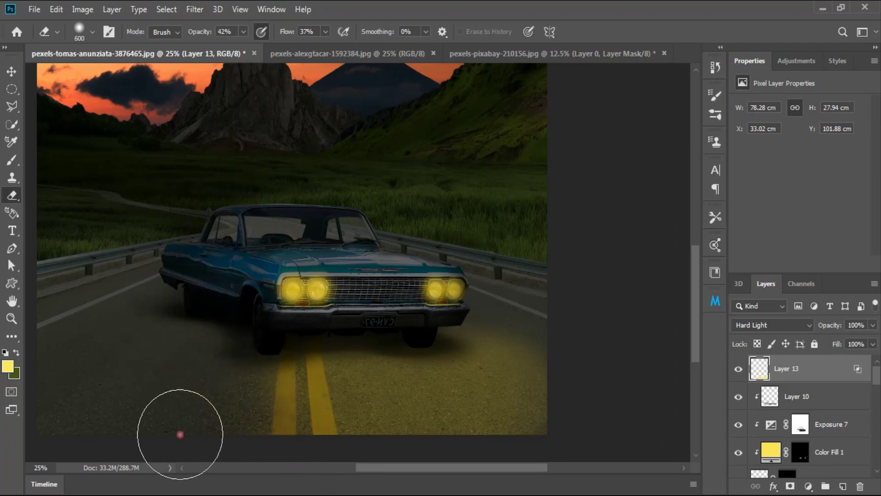
left_click(266, 340)
Set the glow layer's opacity to 87%
key("v")
key("8")
key("7")
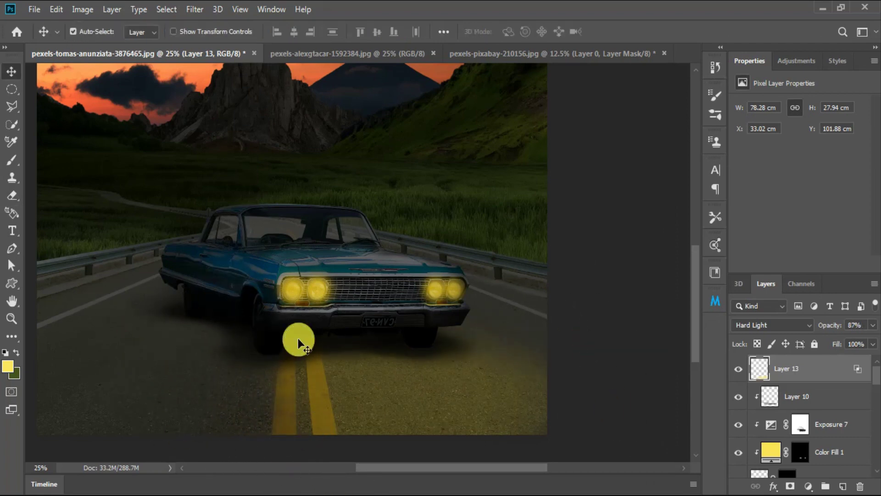
scroll(861, 403, "down", 5)
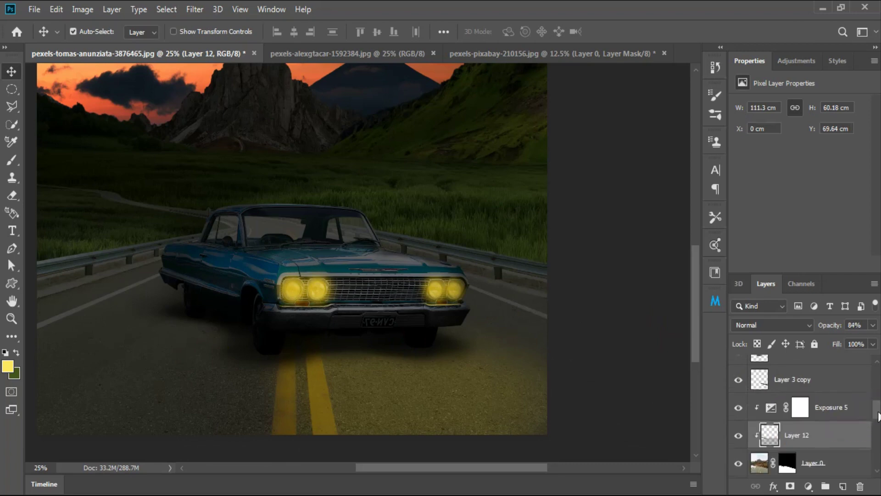
Set Exposure 5 to exposure -2.73 and gamma correction 0.88
left_click(801, 386)
left_click(742, 82)
left_click_drag(774, 139, 775, 139)
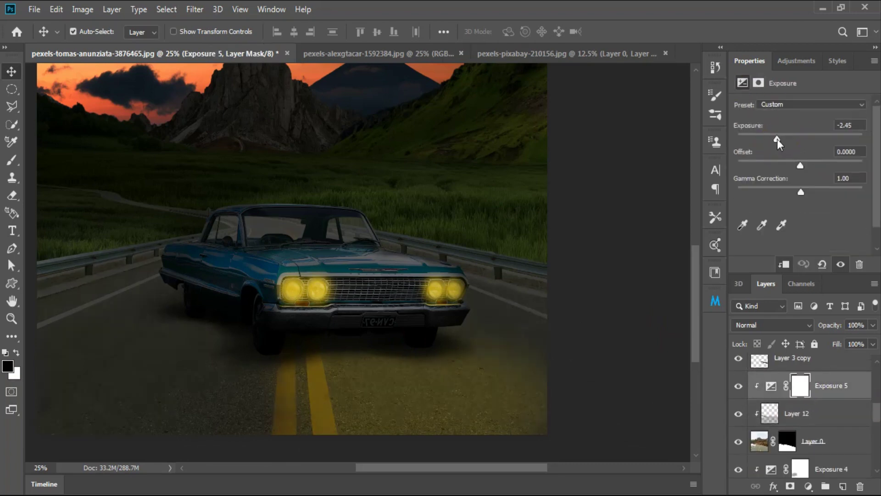
left_click_drag(801, 191, 805, 190)
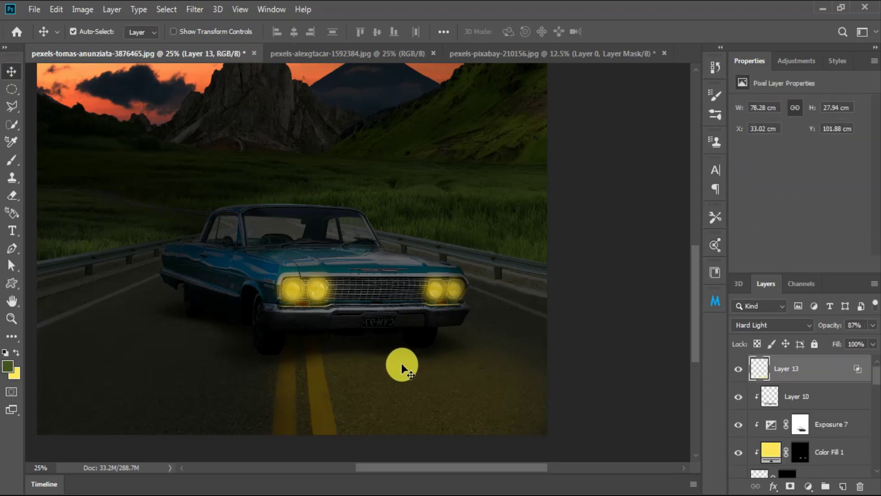
Switch to the brush, review its tip settings, and set brush opacity to 26%
key("b")
right_click(401, 363)
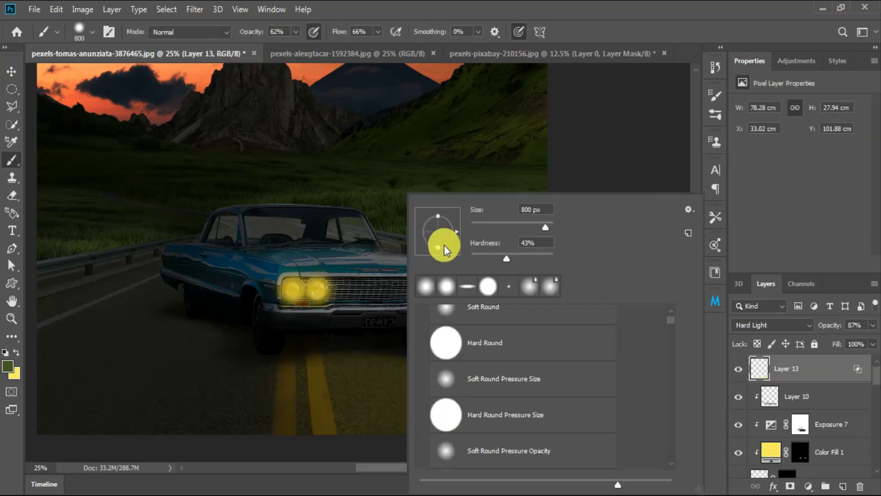
left_click(547, 6)
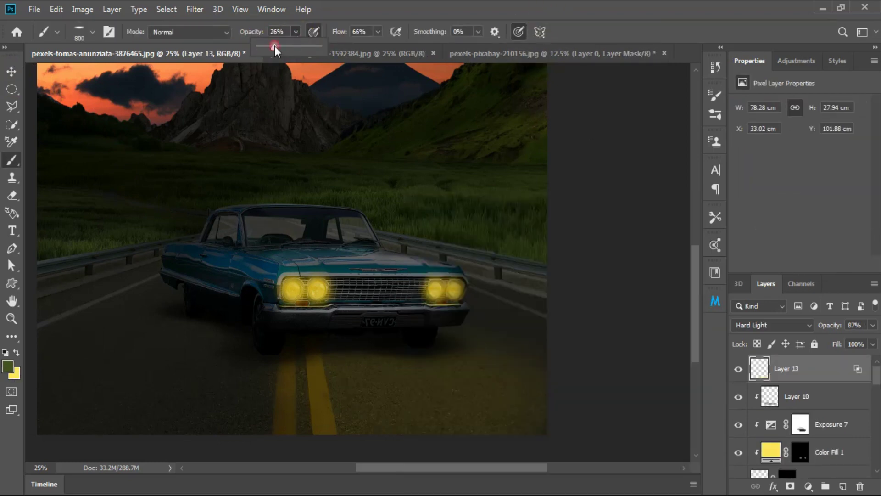
left_click(381, 336)
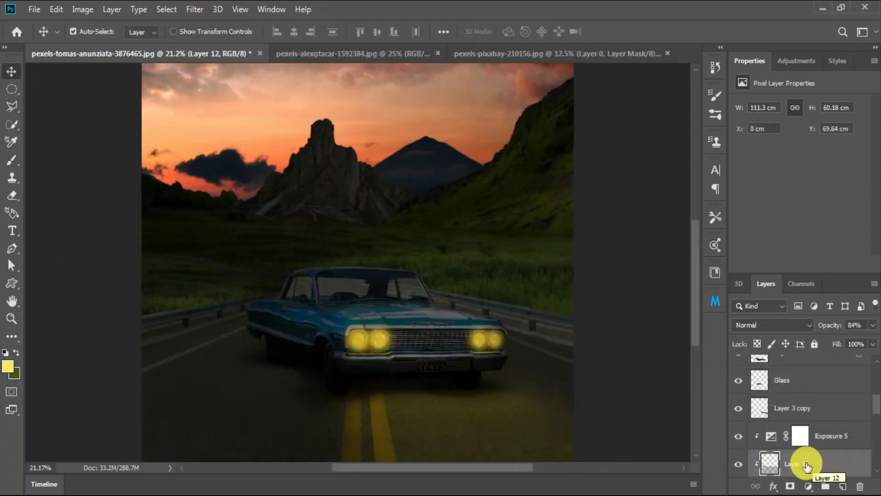
Set the brush's foreground colour to near-black
key("b")
left_click(8, 366)
left_click(550, 282)
left_click(822, 146)
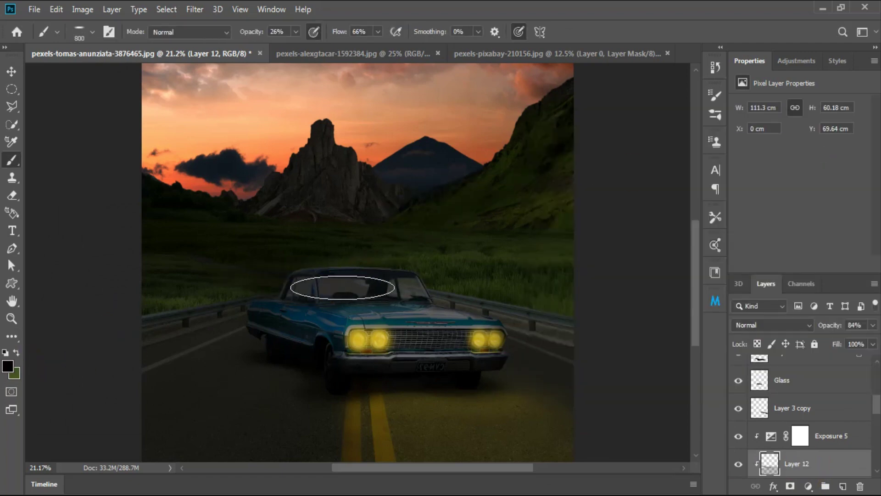
left_click(516, 368)
left_click(302, 366)
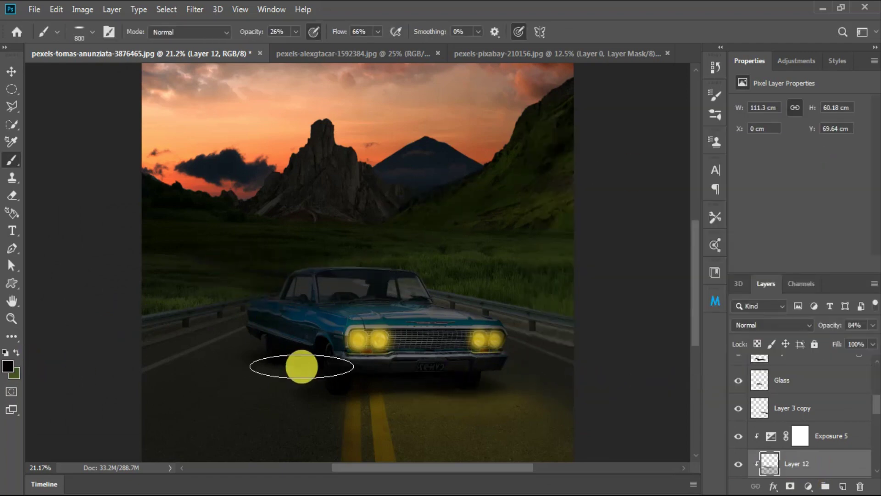
Apply a Levels adjustment to the Layer 3 copy layer
left_click(759, 407)
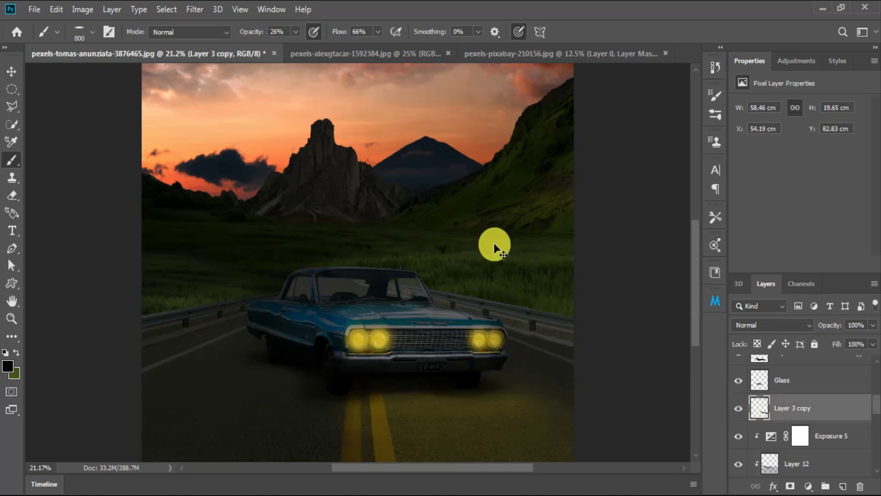
key("ctrl+l")
key("Return")
key("b")
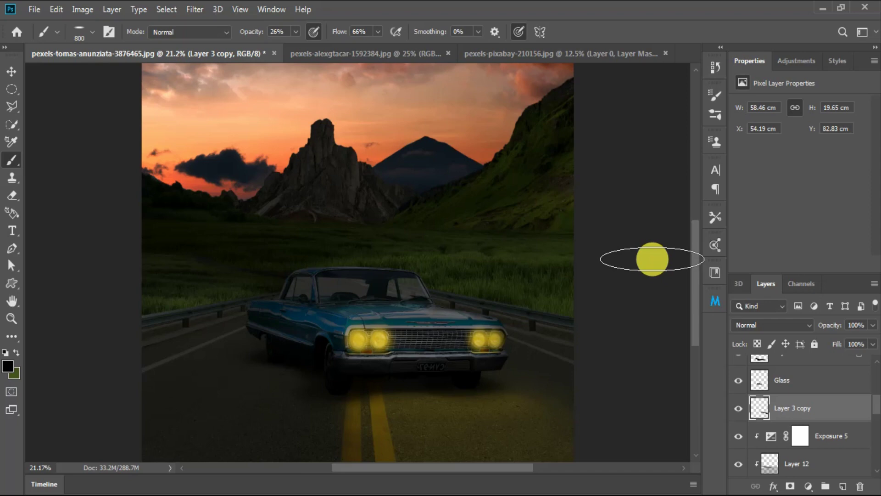
Add a new empty layer below Layer 8 and name it Shadow
key("v")
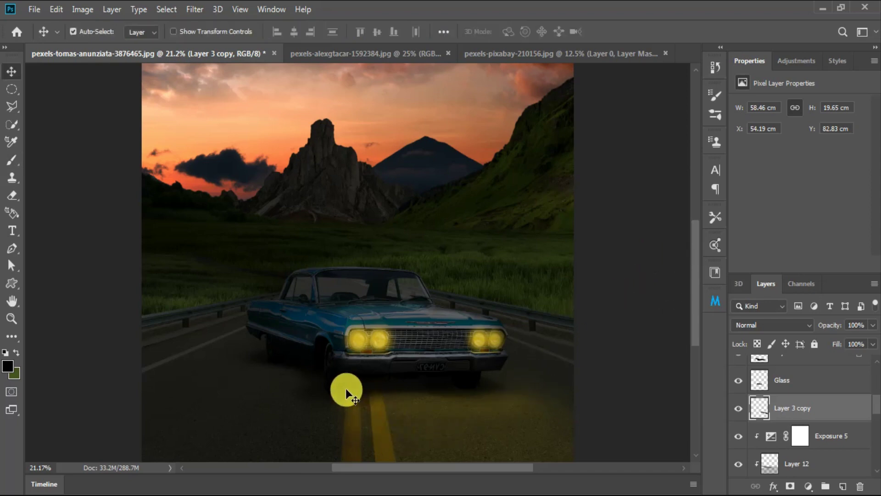
left_click(344, 388)
key("ctrl+shift+alt+n")
key("ctrl+bracketleft")
key("ctrl+bracketleft")
key("ctrl+bracketleft")
scroll(743, 417, "up", 1)
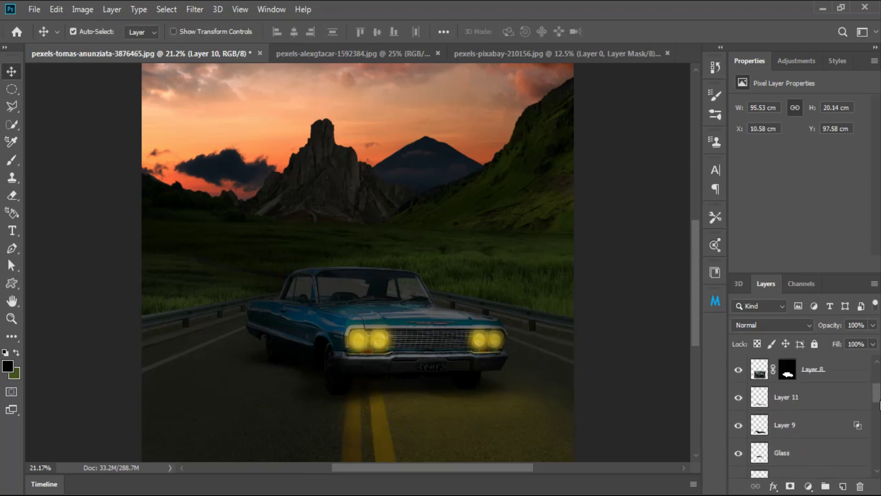
double_click(795, 411)
type("Shado")
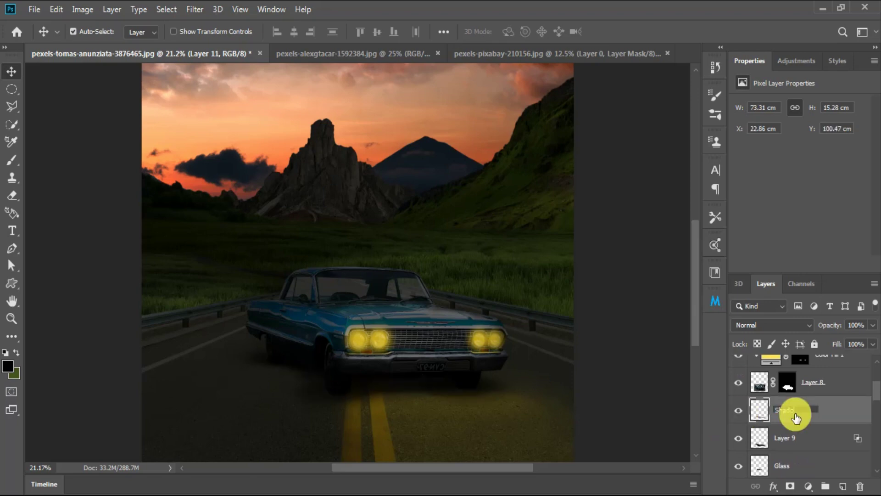
type("w")
key("Return")
Paint a black shadow on the road under the car, then open pexels-elijah-o'donnell-2409681.jpg
key("b")
mouse_move(346, 390)
left_mouse_down()
mouse_move(423, 418)
mouse_move(379, 379)
left_mouse_up()
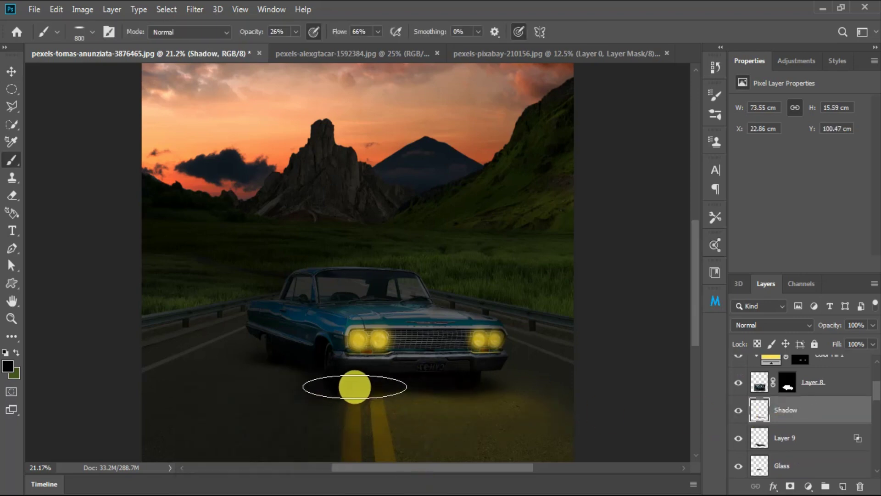
mouse_move(306, 358)
left_mouse_down()
mouse_move(399, 385)
mouse_move(349, 390)
left_mouse_up()
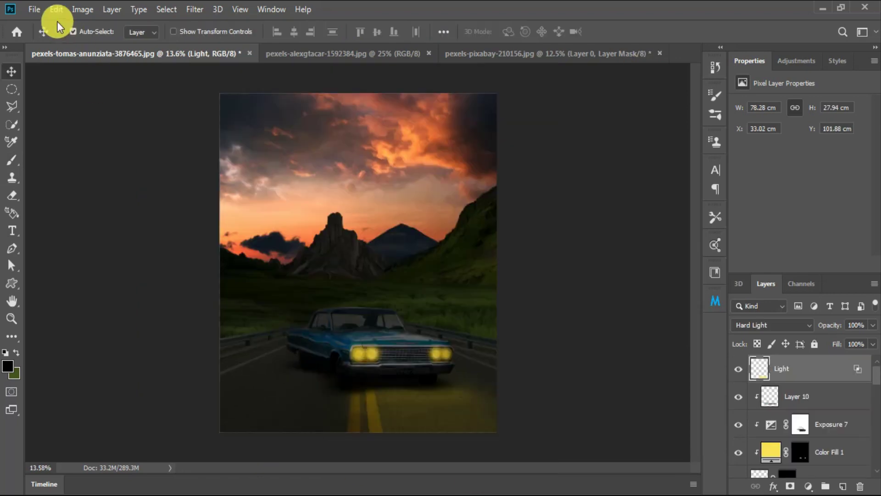
left_click(34, 9)
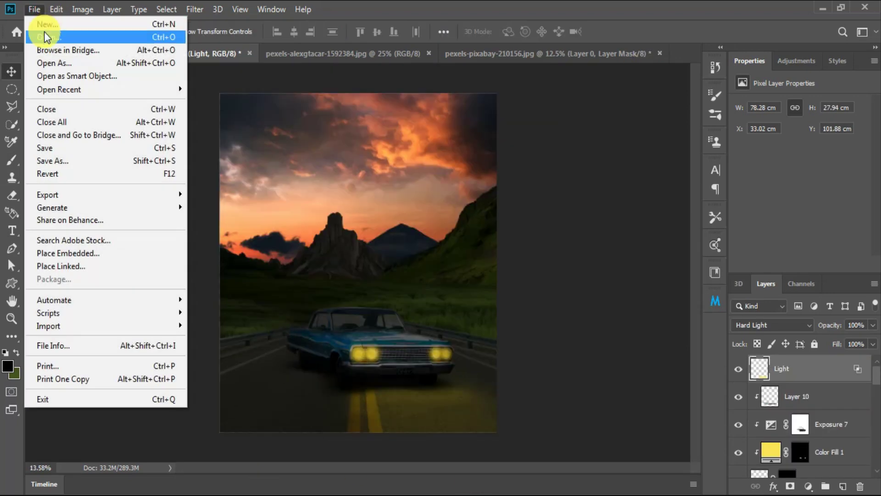
left_click(44, 37)
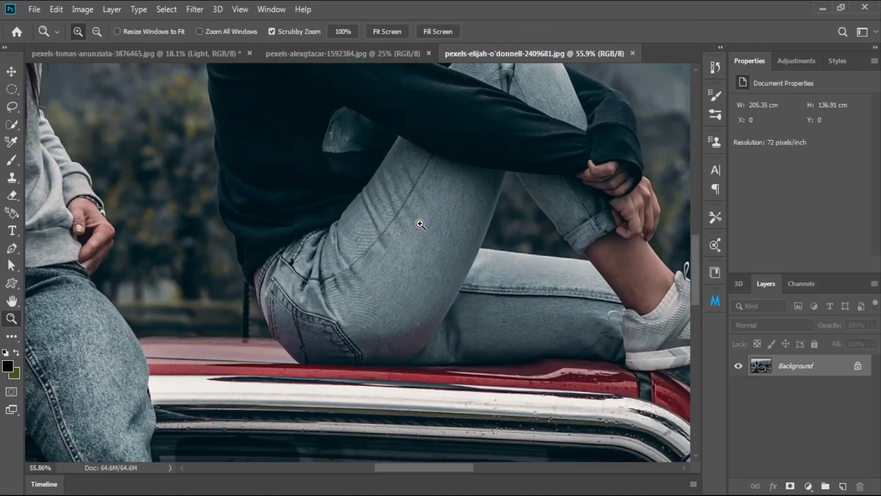
Trace the pen path from the girl's shoes up along her ankles and knees
left_click(257, 291)
left_click_drag(303, 364, 325, 368)
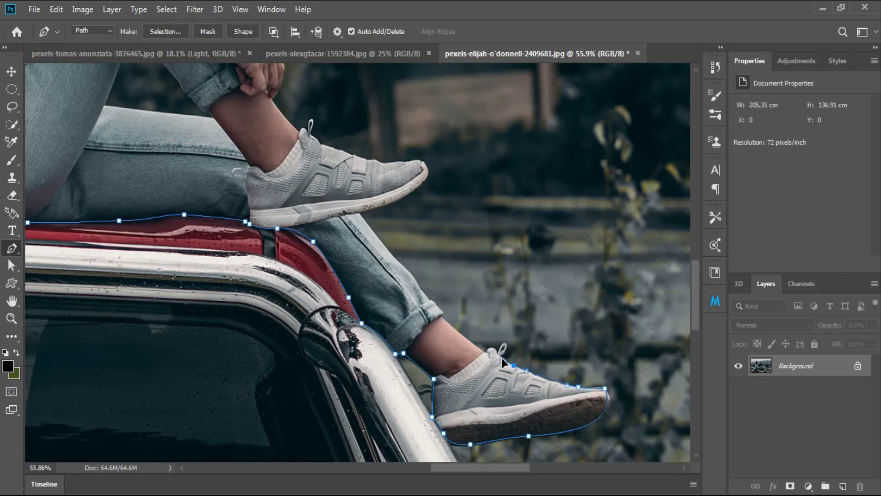
left_click_drag(390, 159, 408, 249)
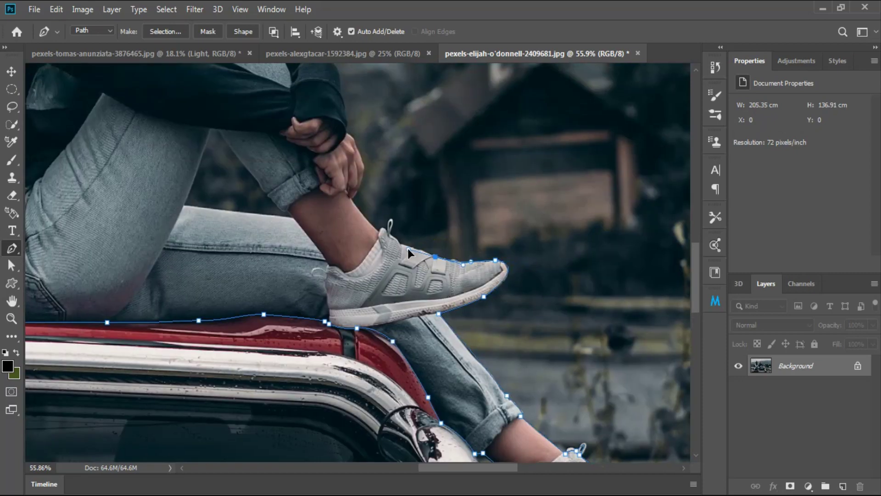
scroll(382, 229, "up", 5)
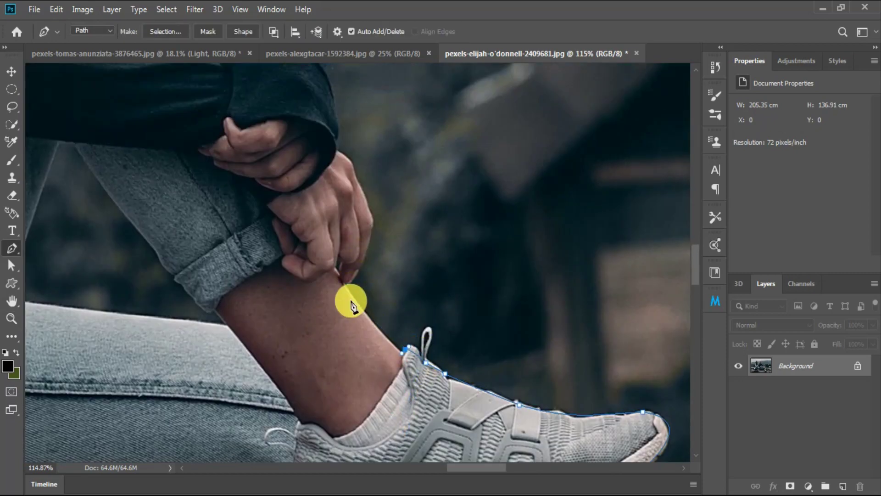
left_click_drag(351, 304, 395, 340)
scroll(367, 279, "up", 3)
left_click(363, 234)
scroll(363, 234, "up", 5)
left_click_drag(344, 301, 432, 289)
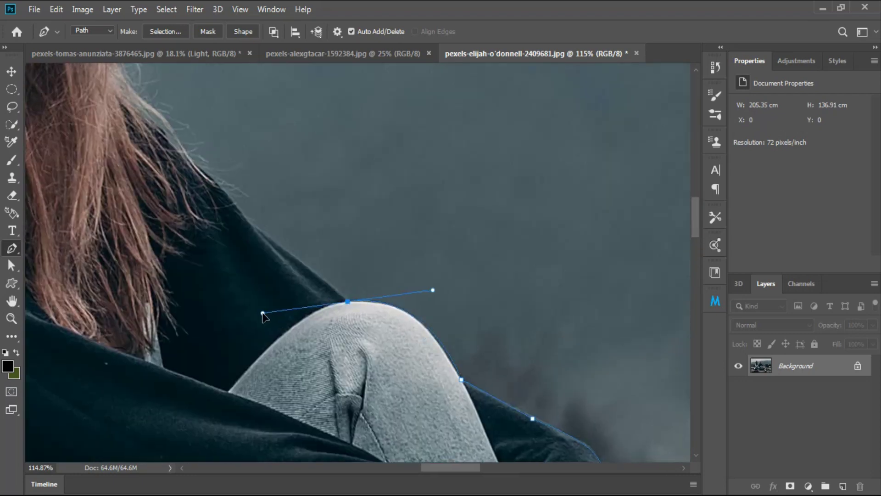
scroll(351, 261, "up", 5)
Continue the path around her chin, face, hair and back down to the hips
left_click_drag(288, 294, 279, 274)
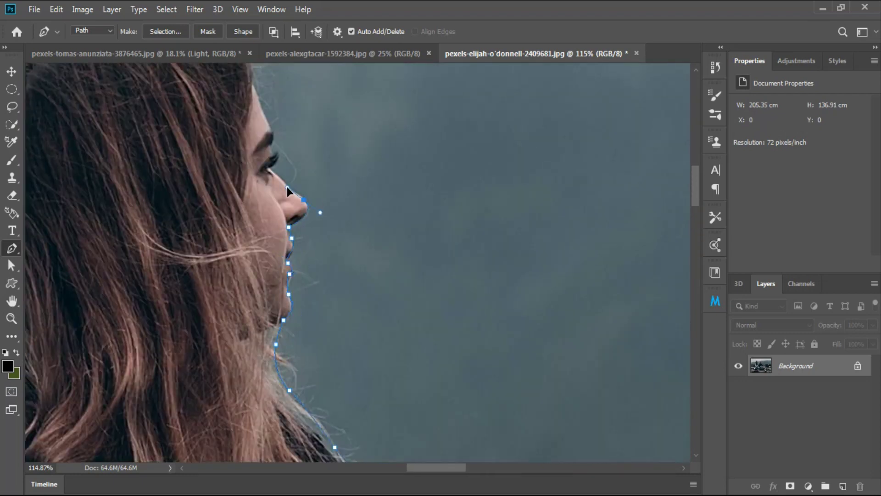
scroll(287, 186, "up", 5)
left_click_drag(346, 274, 361, 253)
left_click(268, 138)
scroll(143, 273, "down", 5)
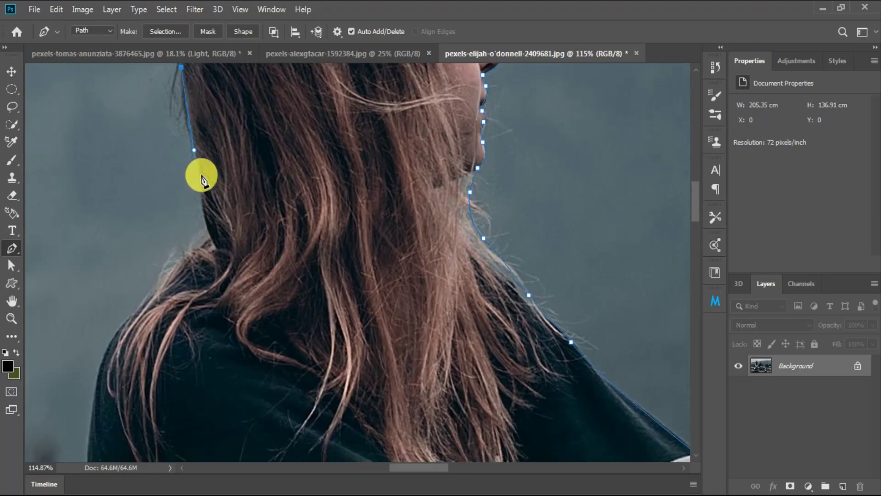
scroll(199, 175, "down", 5)
left_click_drag(245, 297, 252, 323)
scroll(246, 325, "down", 5)
left_click_drag(266, 360, 284, 360)
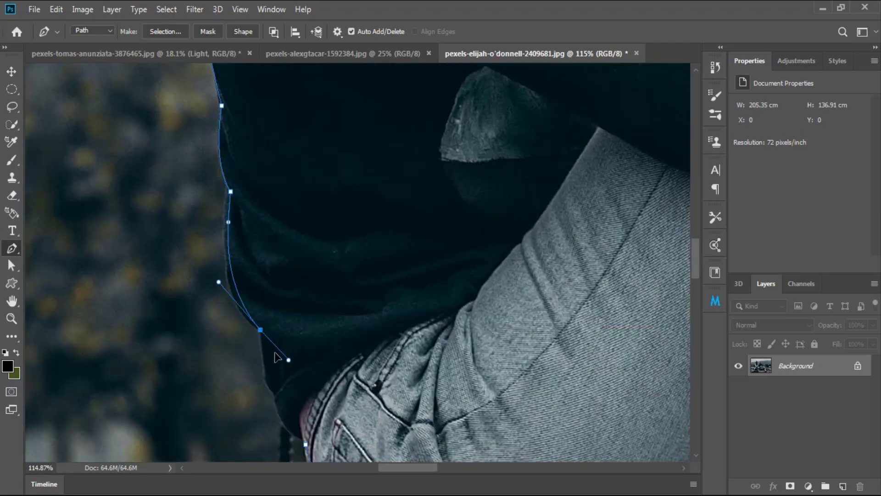
scroll(283, 285, "down", 5)
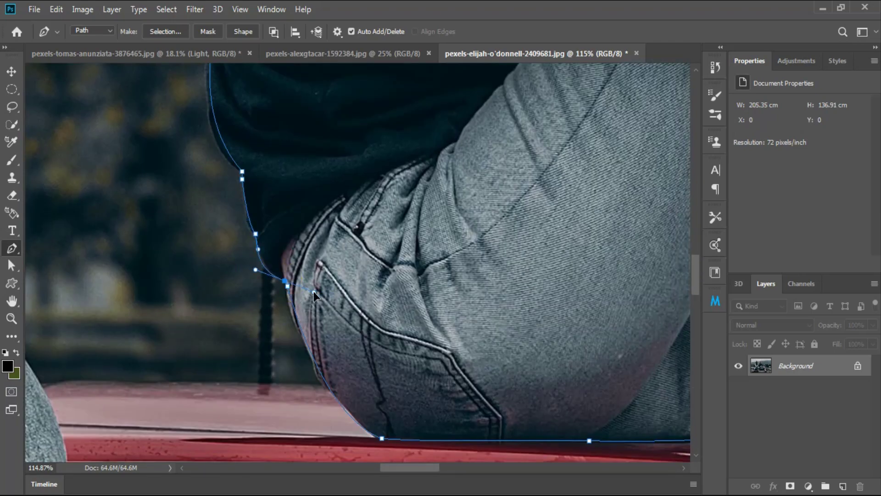
right_click(289, 288)
Turn the pen path into a selection and mask out the girl's background
left_click(331, 250)
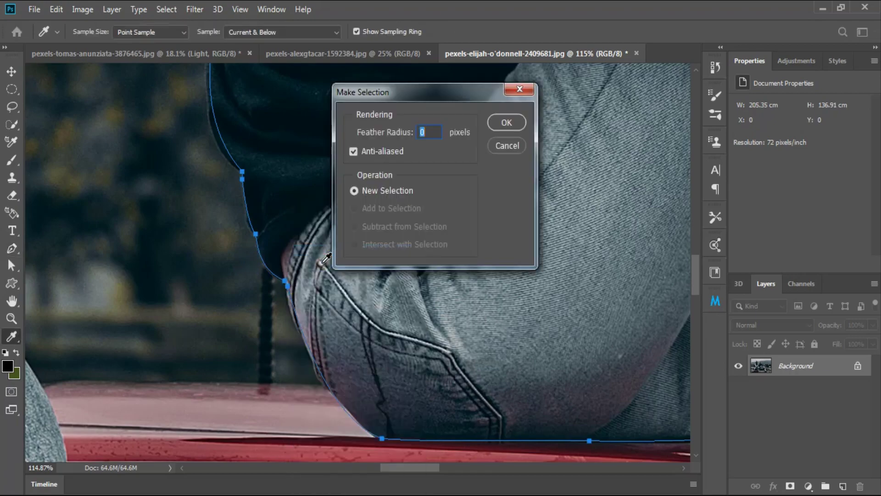
left_click(507, 121)
key("z")
left_click_drag(415, 205, 310, 259)
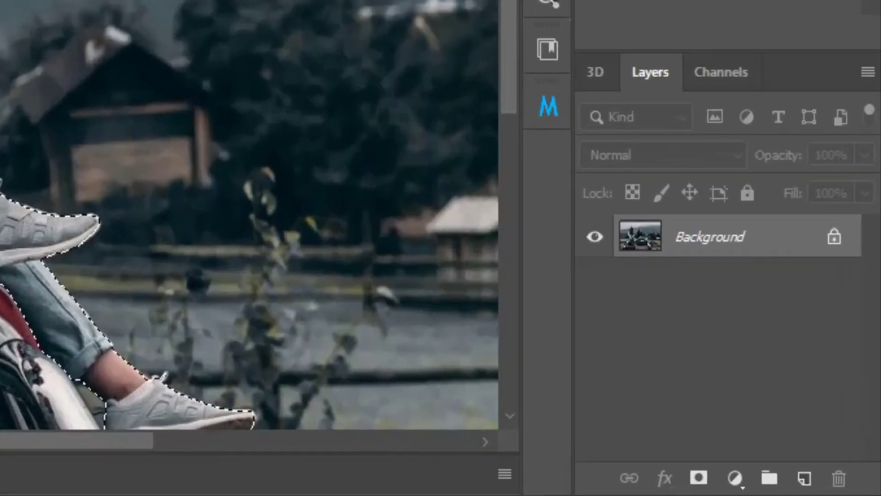
left_click(790, 486)
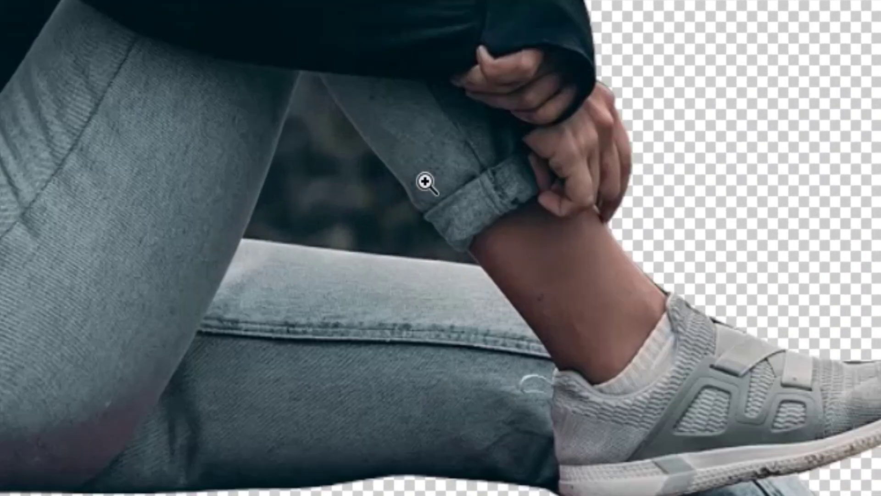
Delete the background visible between her legs using a Polygonal Lasso selection
left_click(464, 148)
key("l")
key("l")
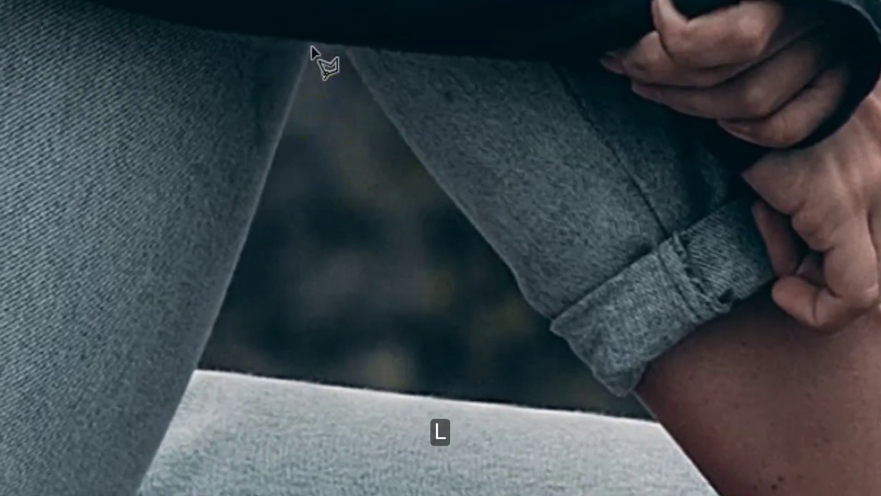
left_click(311, 46)
left_click(222, 345)
left_click(196, 365)
left_click(320, 384)
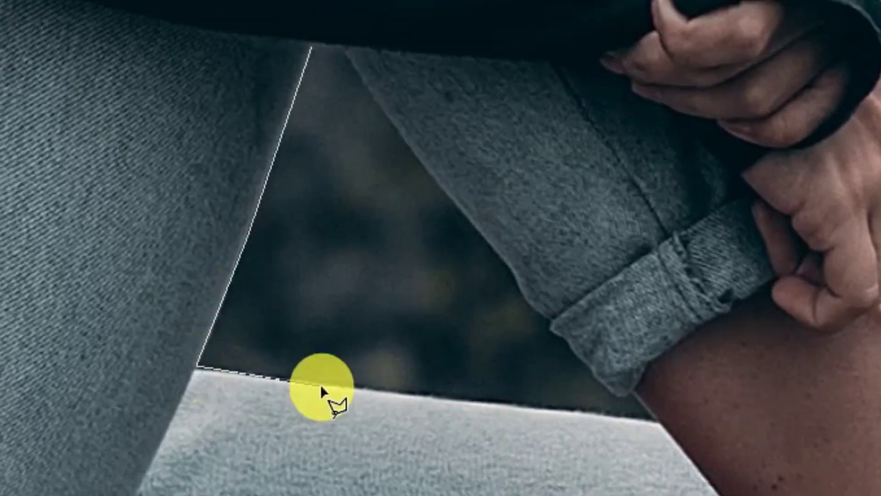
left_click(651, 422)
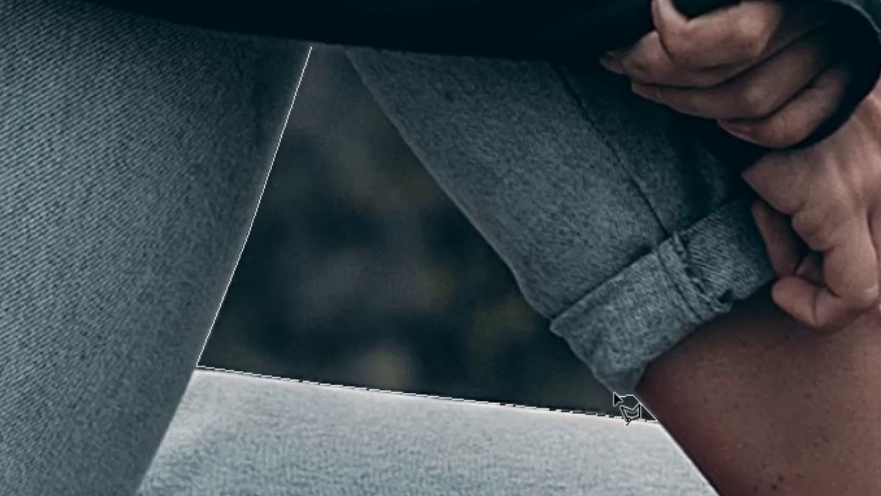
left_click(586, 365)
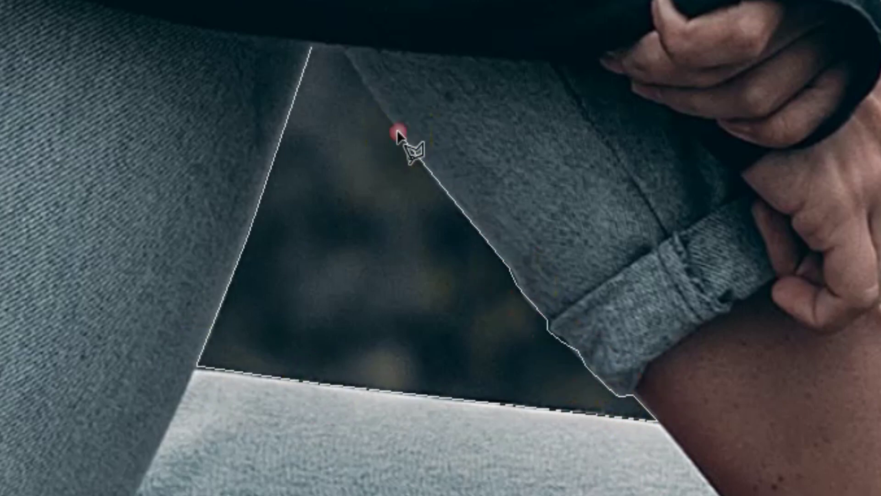
left_click(312, 45)
key("Delete")
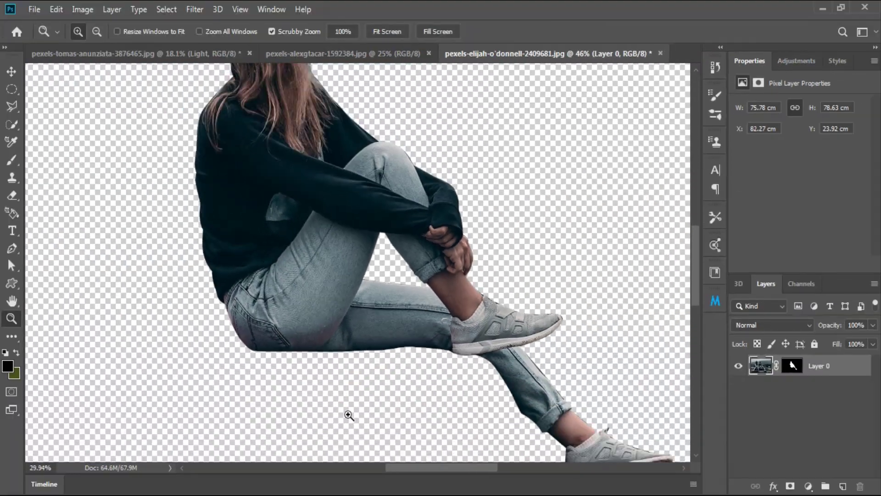
key("ctrl+0")
Bring the cut-out girl into the car scene as Layer 13, scaled down and seated on the hood
key("v")
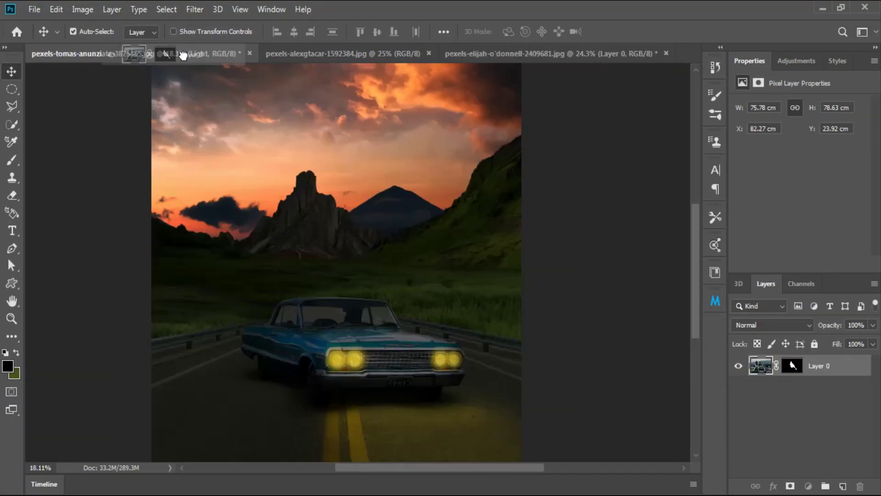
left_click_drag(804, 371, 411, 349)
key("ctrl+t")
left_click_drag(74, 112, 400, 338)
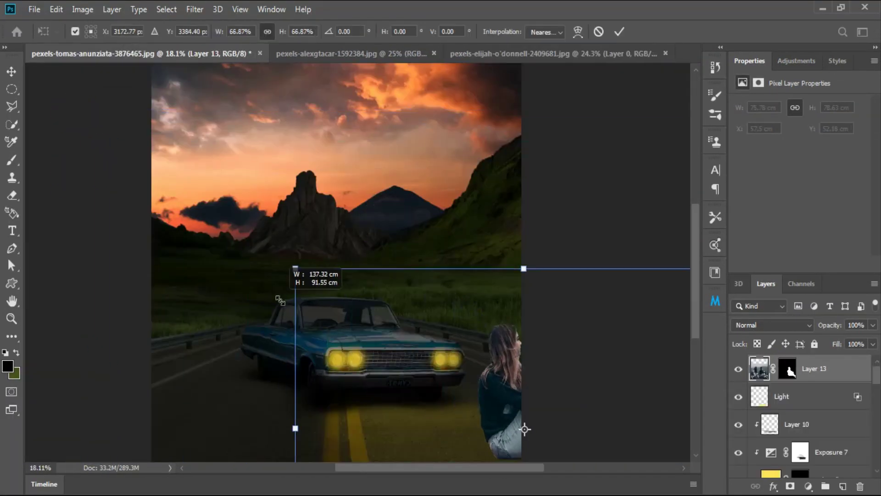
left_click_drag(487, 430, 337, 288)
left_click_drag(601, 191, 545, 228)
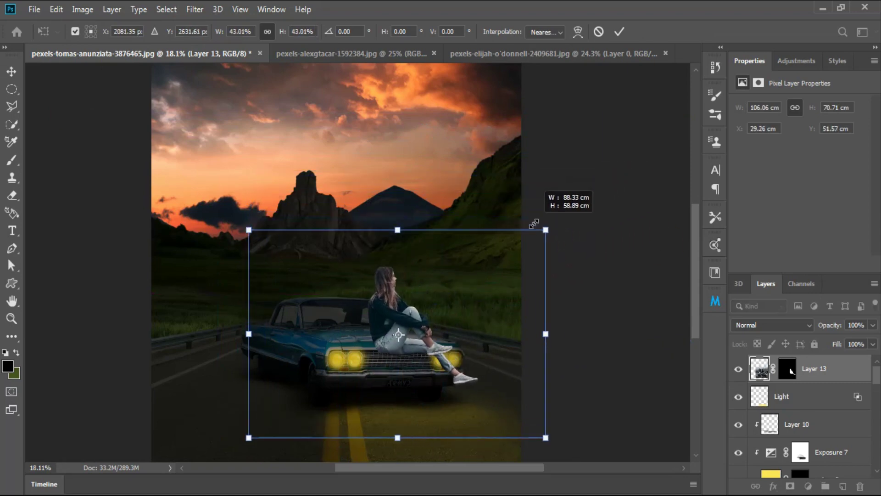
left_click_drag(393, 351, 428, 345)
left_click_drag(283, 222, 292, 229)
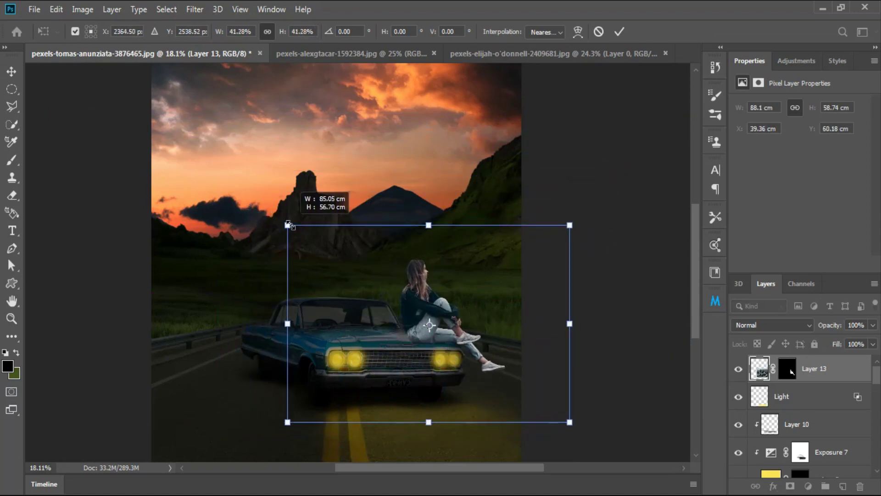
left_click_drag(390, 294, 389, 299)
scroll(389, 299, "up", 5)
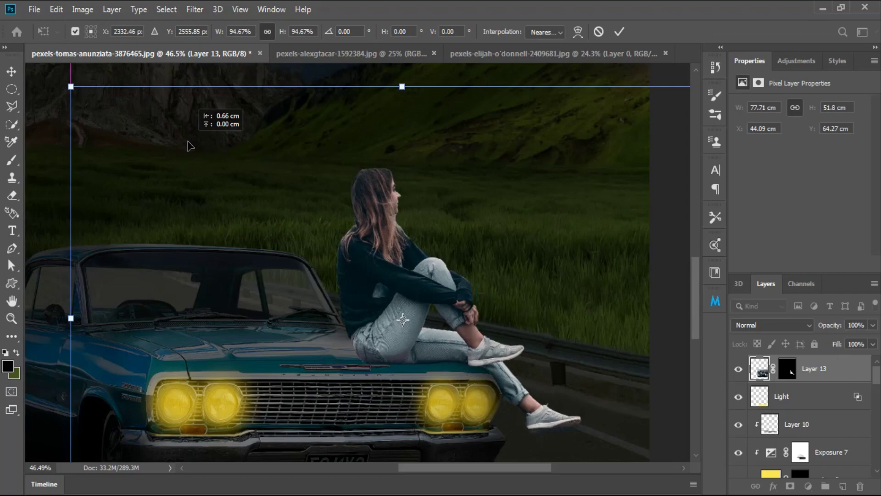
key("Return")
Paint hair strands in her sampled hair colour with a hair brush on Layer 14
scroll(612, 327, "down", 3)
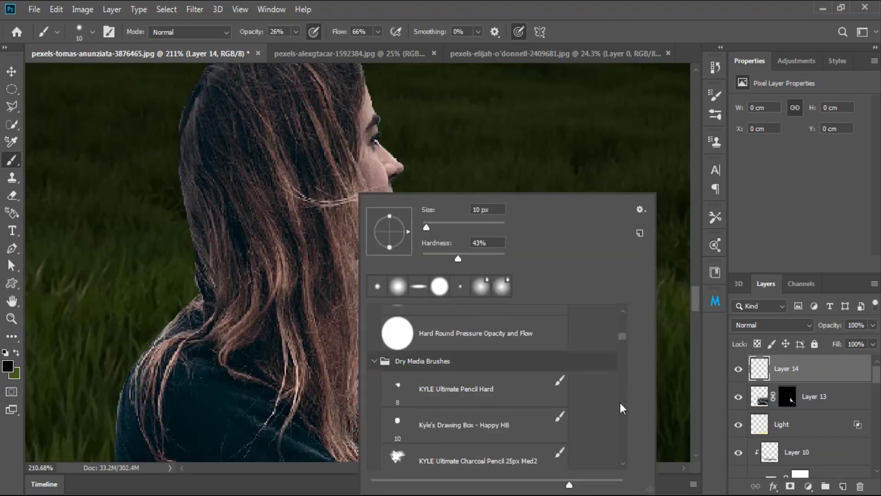
scroll(623, 409, "down", 2)
double_click(459, 391)
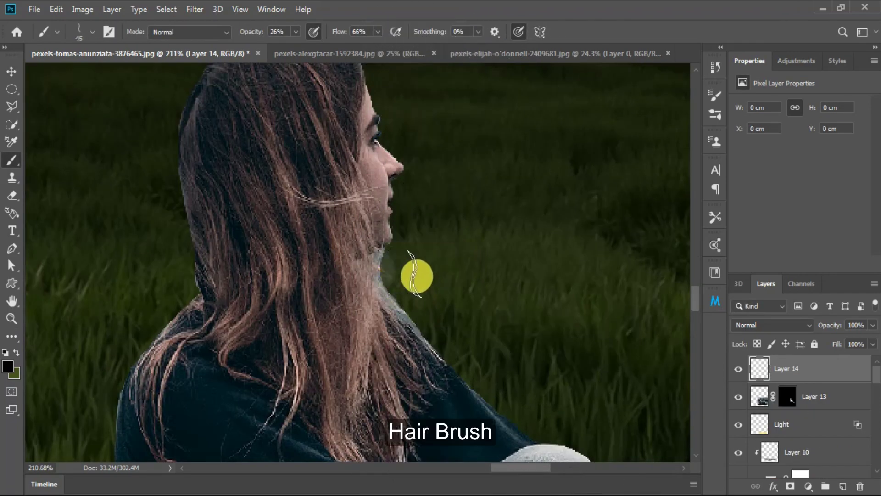
left_click(389, 282, "alt")
right_click(390, 281)
double_click(493, 429)
left_click(385, 275)
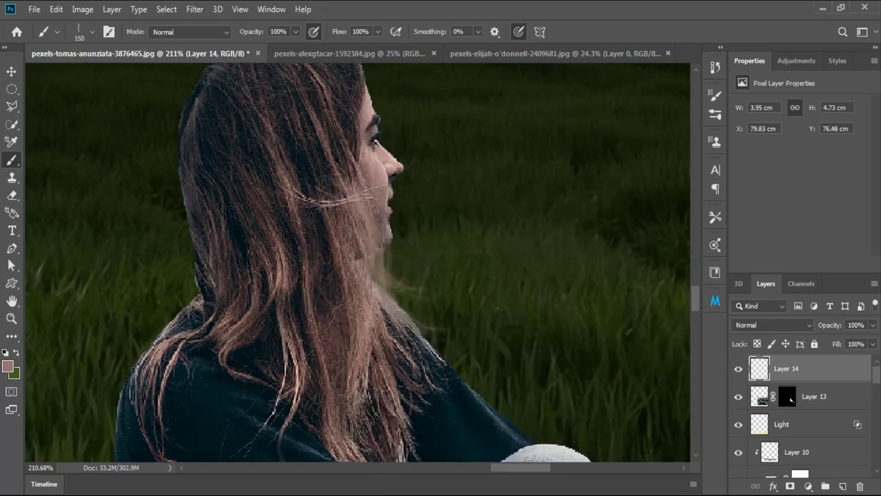
Apply Levels to the painted strands and select the girl layer
key("ctrl+l")
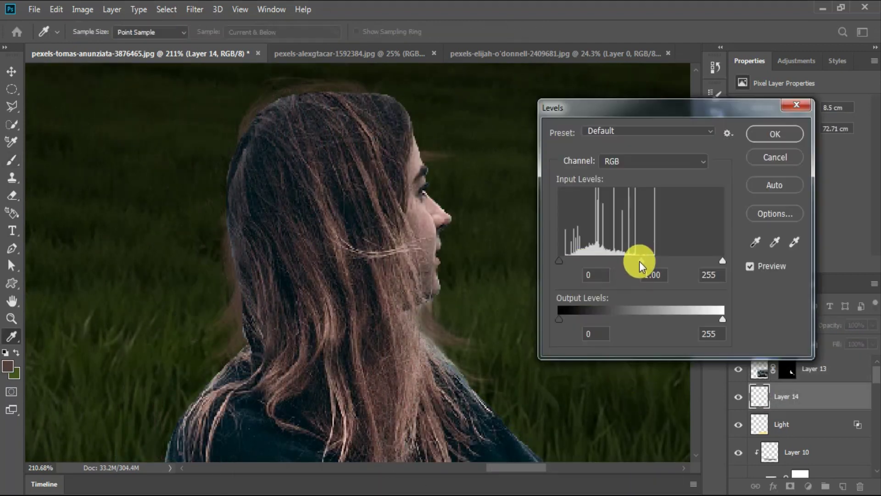
key("Return")
key("v")
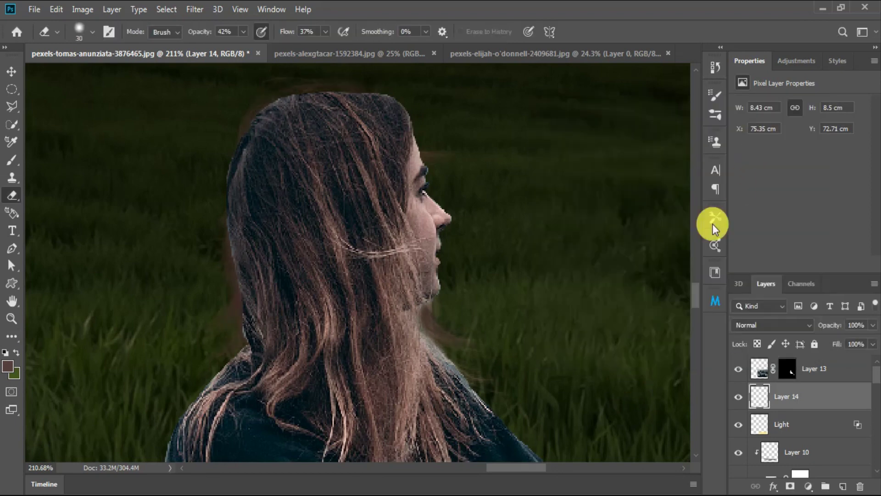
left_click(766, 368)
left_click(796, 60)
Darken the girl with a clipped Exposure 8 at -2.73 and name the strands layer Hair
left_click(807, 94)
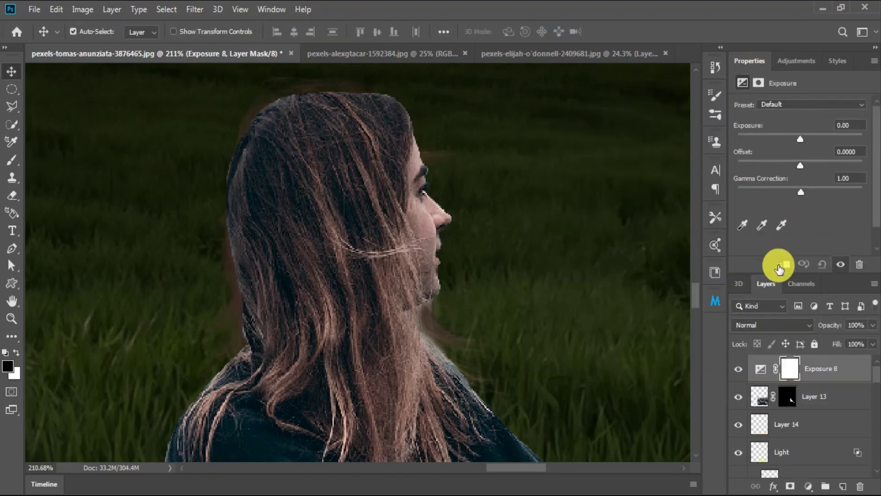
left_click_drag(800, 138, 775, 145)
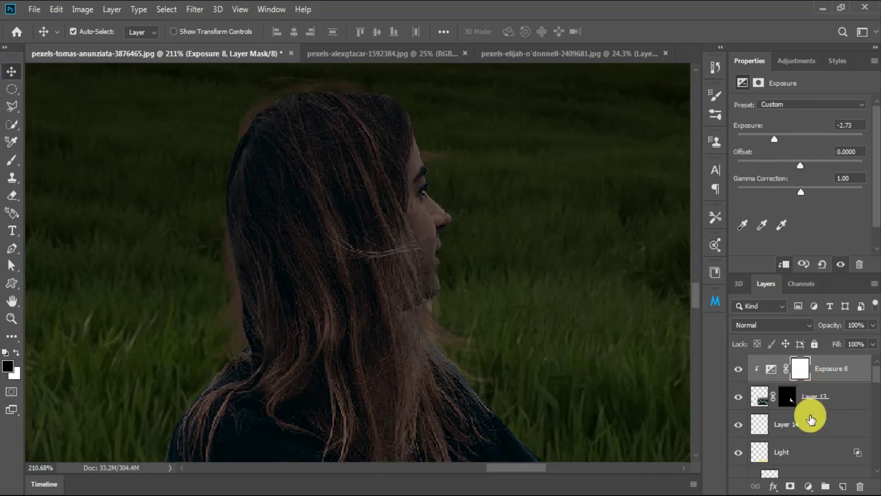
left_click(789, 429)
type("Hair")
key("Return")
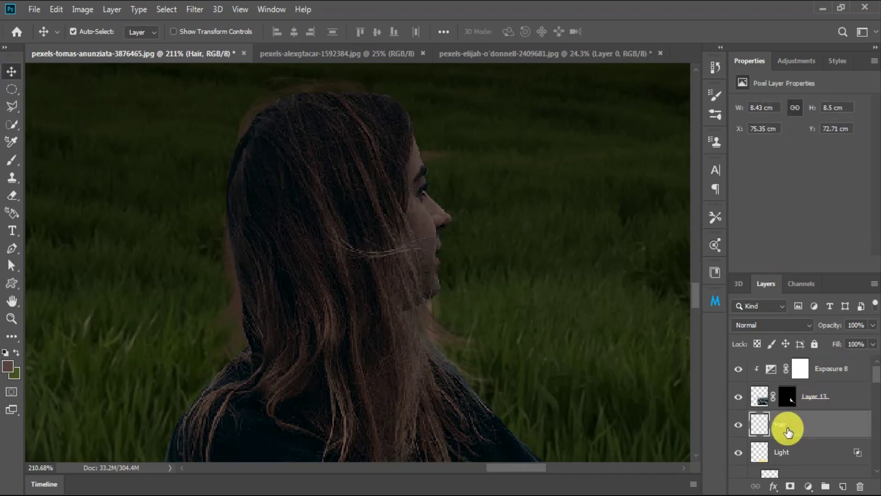
Darken the Hair layer with Image > Adjustments > Exposure at about -2.03
left_click(82, 9)
left_click(232, 81)
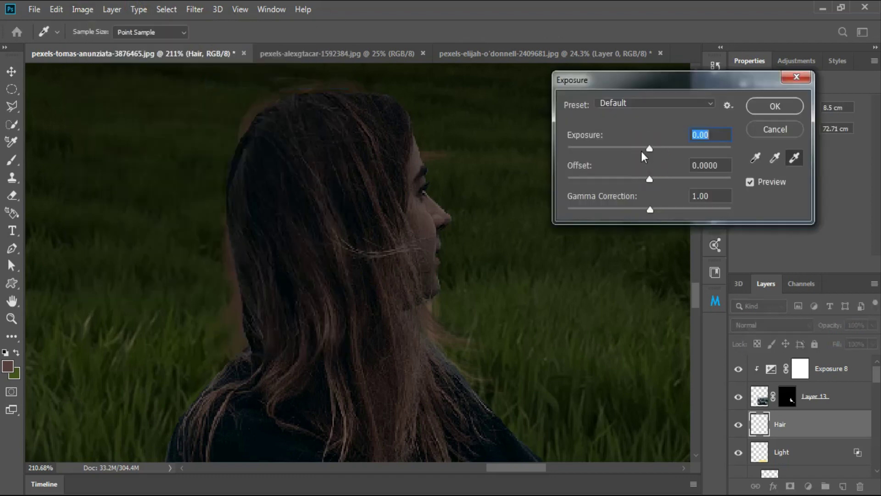
left_click_drag(630, 155, 624, 156)
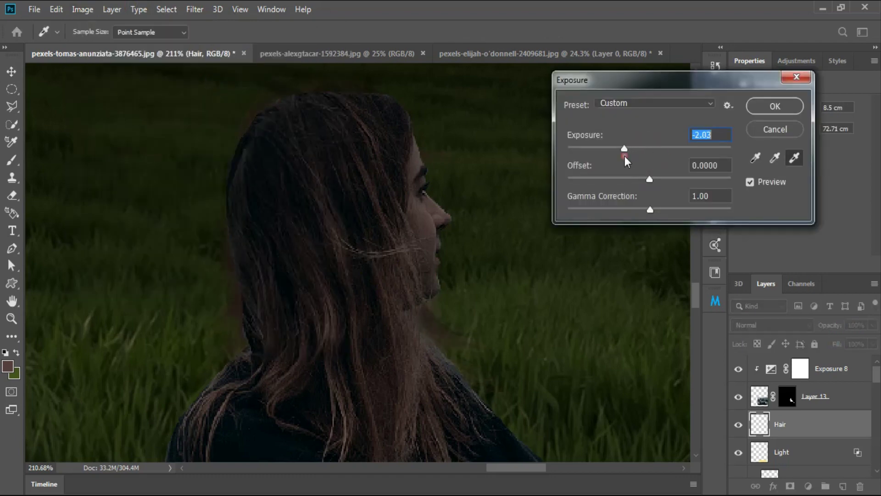
left_click_drag(650, 209, 652, 208)
left_click(775, 106)
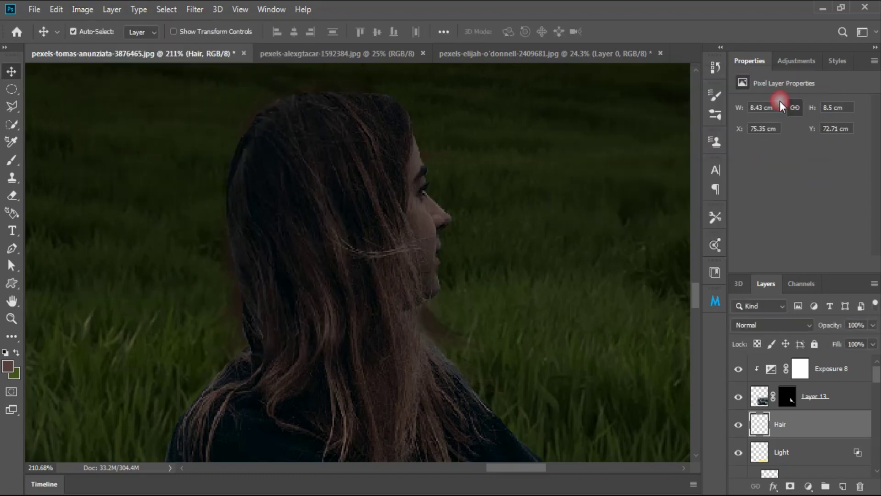
key("z")
mouse_move(349, 285)
left_mouse_down()
mouse_move(313, 330)
mouse_move(275, 338)
left_mouse_up()
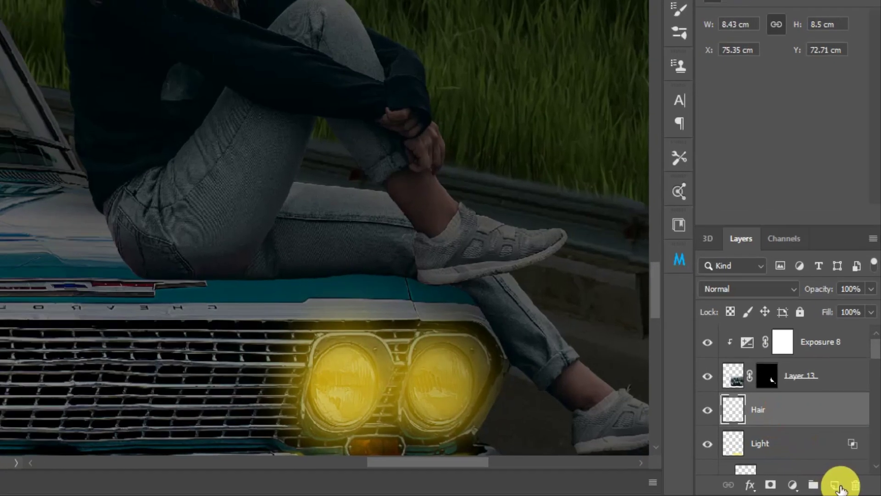
Add a new layer and set up a soft round brush with a flattened elliptical tip
left_click(843, 486)
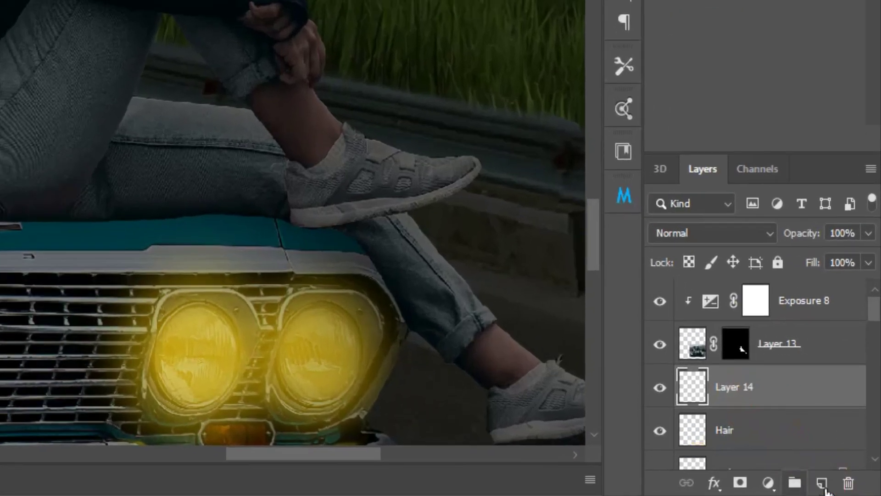
key("b")
right_click(389, 323)
scroll(528, 404, "up", 15)
left_click(285, 261)
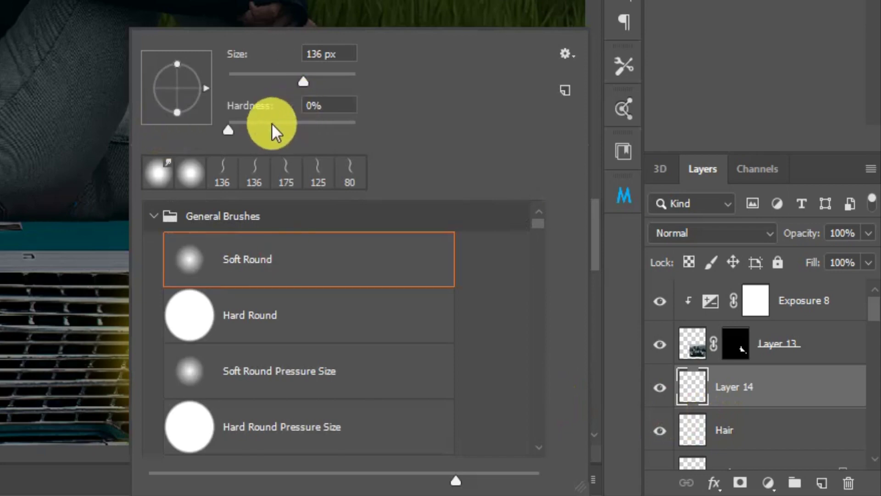
left_click_drag(230, 130, 268, 130)
left_click_drag(174, 114, 174, 98)
key("Return")
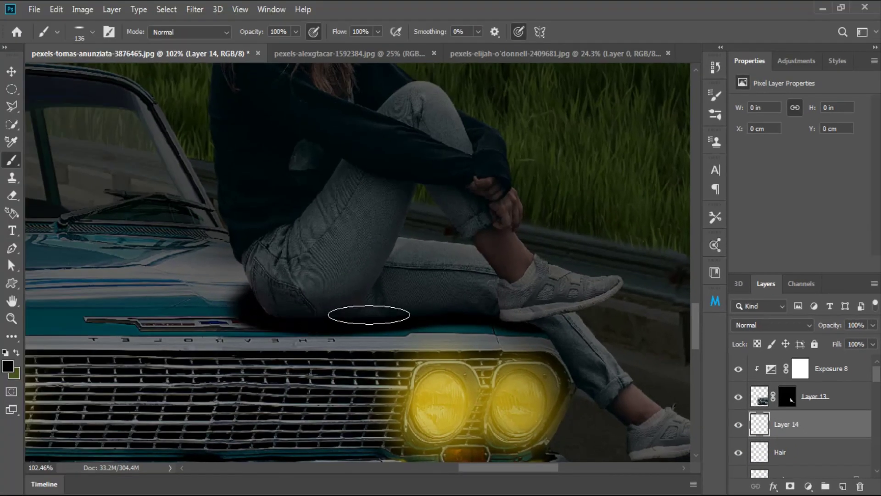
Paint a soft dark shadow under the jeans along the hood toward the right headlight
left_click_drag(369, 315, 511, 318)
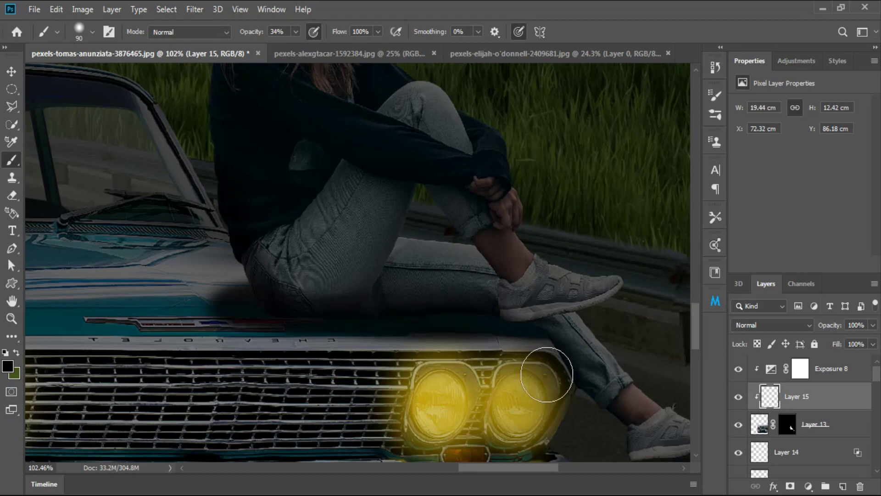
left_click_drag(388, 330, 544, 360)
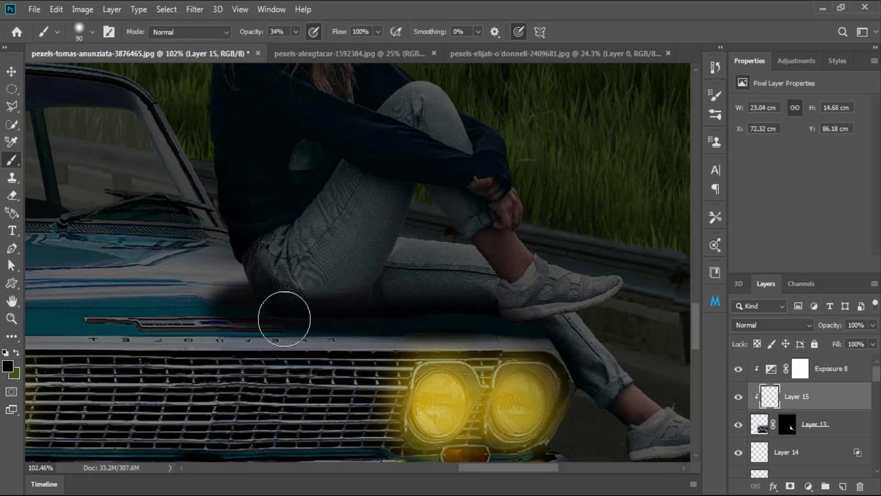
left_click_drag(360, 220, 450, 262)
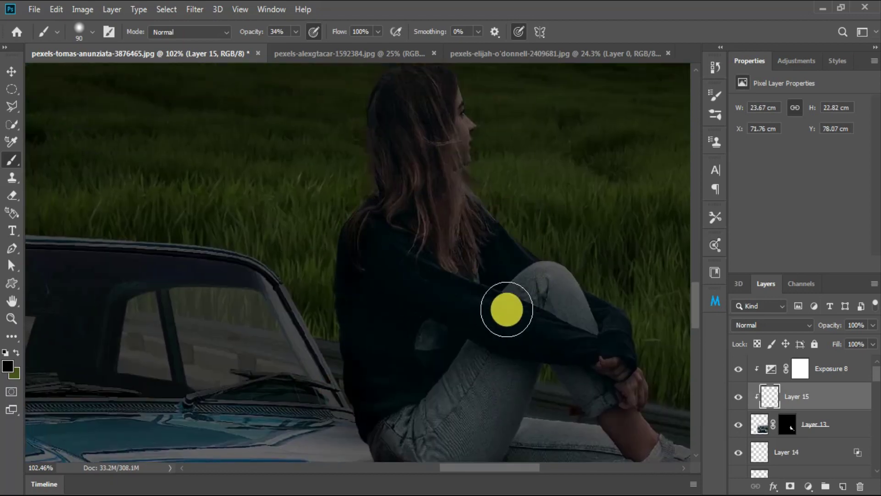
mouse_move(507, 310)
left_mouse_down()
mouse_move(417, 325)
mouse_move(380, 312)
left_mouse_up()
scroll(425, 173, "up", 2)
scroll(390, 248, "down", 4)
scroll(383, 326, "down", 1)
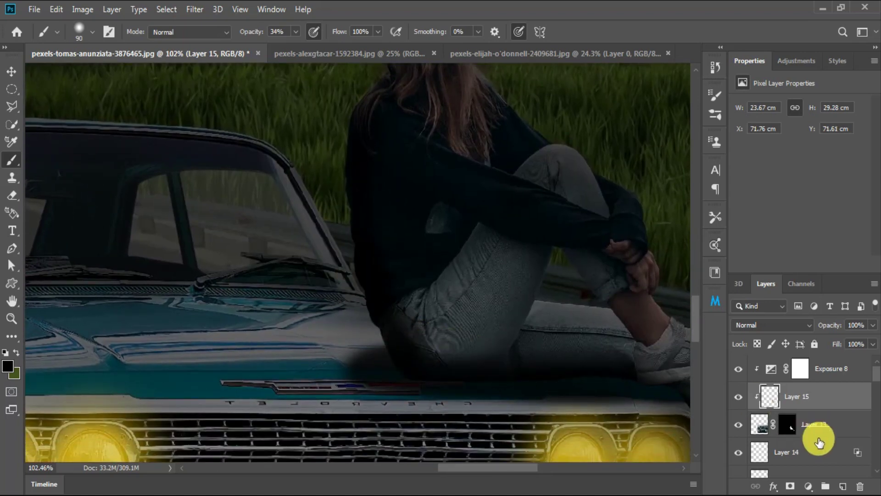
left_click(817, 452)
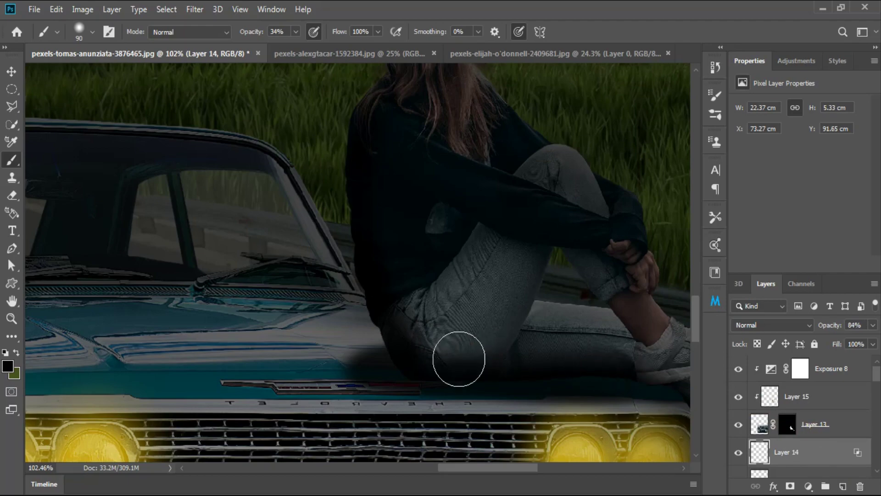
left_click(772, 325)
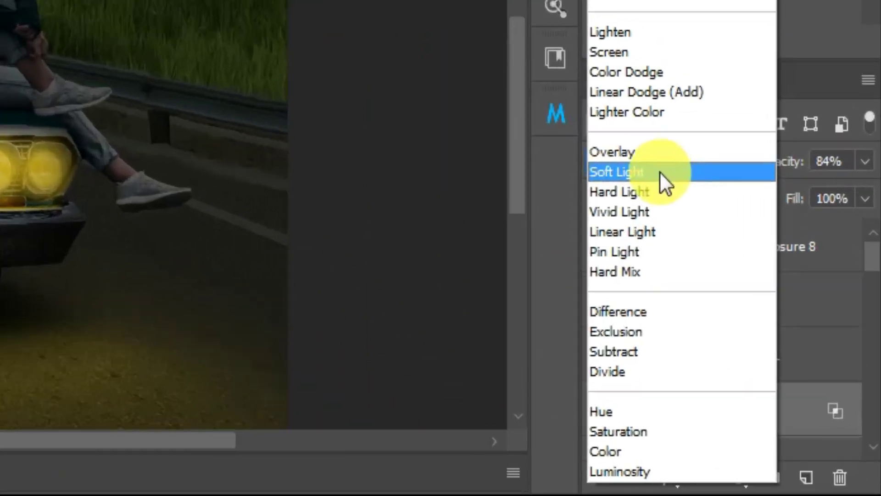
Set Layer 14's blend mode to Soft Light and enlarge the eraser
left_click(655, 172)
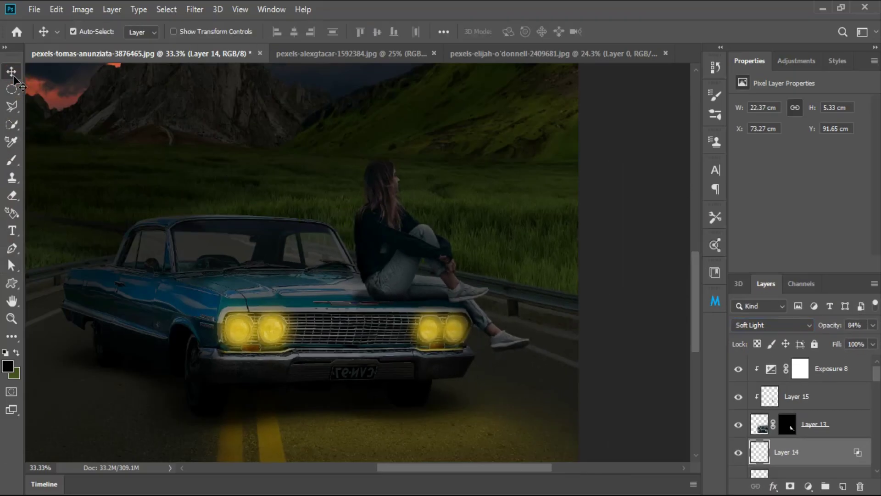
key("z")
left_click(403, 251)
key("e")
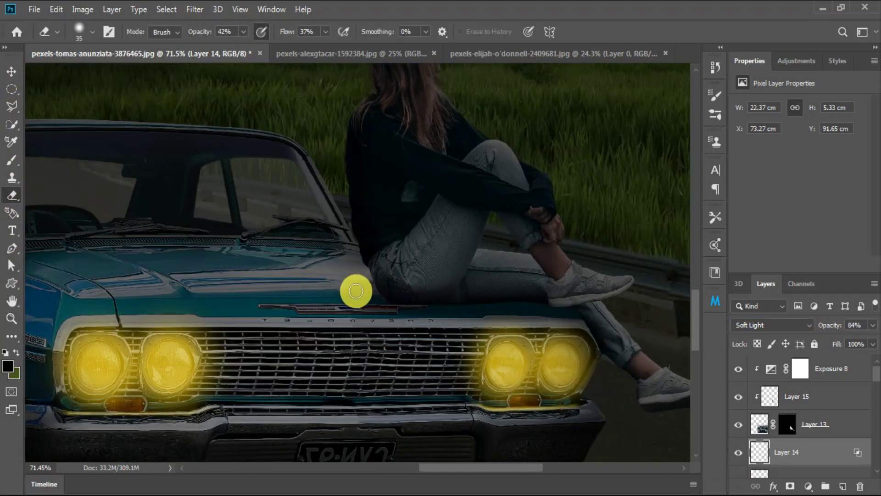
key("bracketright")
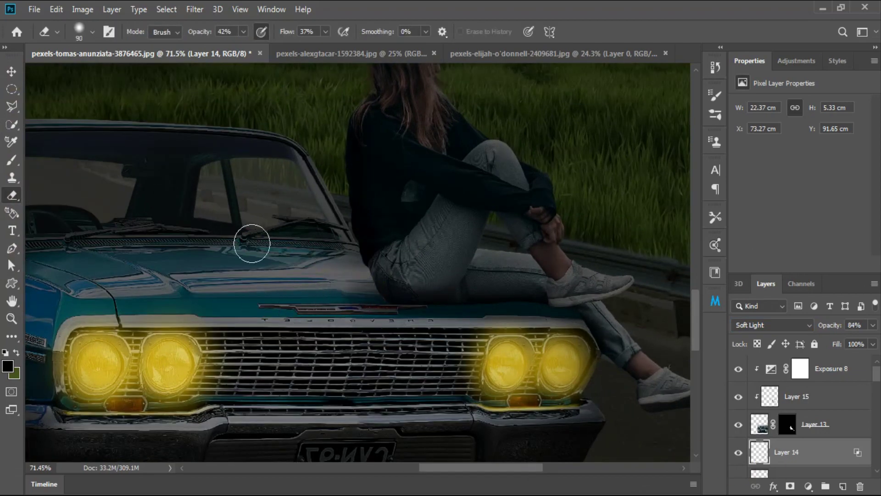
Zoom in on the right headlights and the girl's shoe, and select Layer 13
scroll(580, 365, "down", 3)
scroll(629, 393, "up", 4)
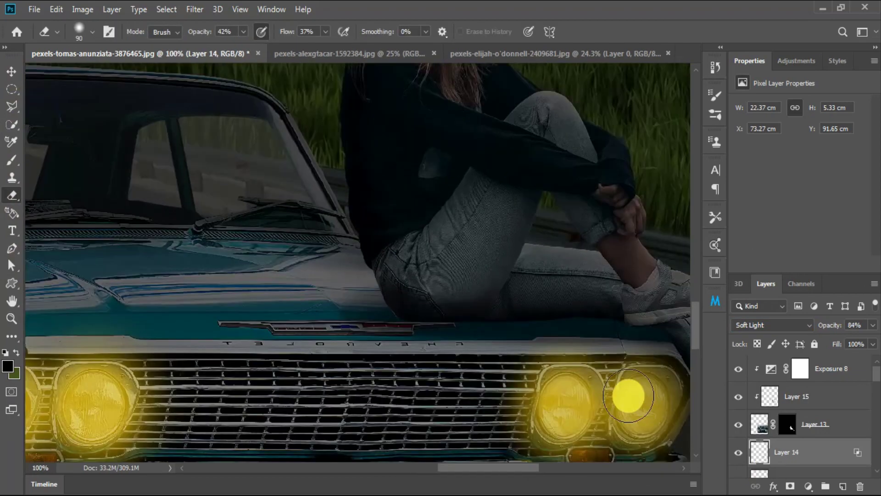
left_click_drag(630, 394, 330, 276)
key("v")
key("z")
scroll(522, 369, "up", 3)
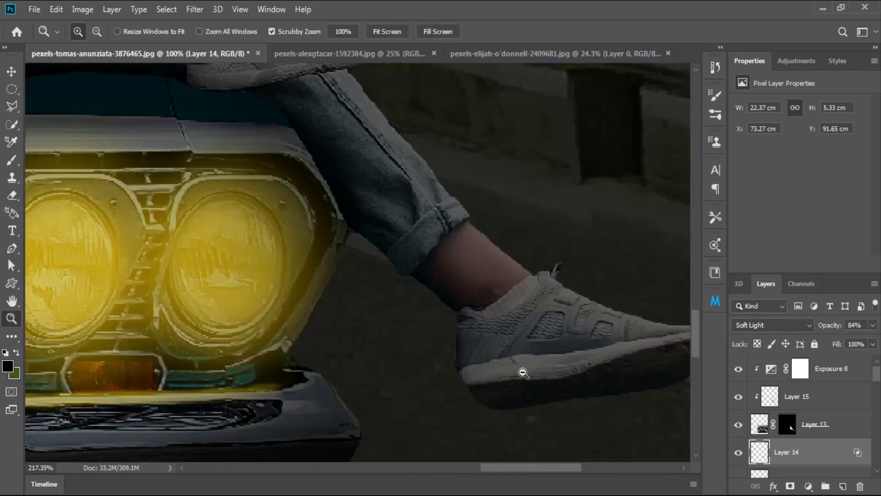
scroll(478, 351, "up", 2)
left_click(817, 425)
Add a new layer and set the brush foreground colour to pale yellow #feee67
left_click(843, 486)
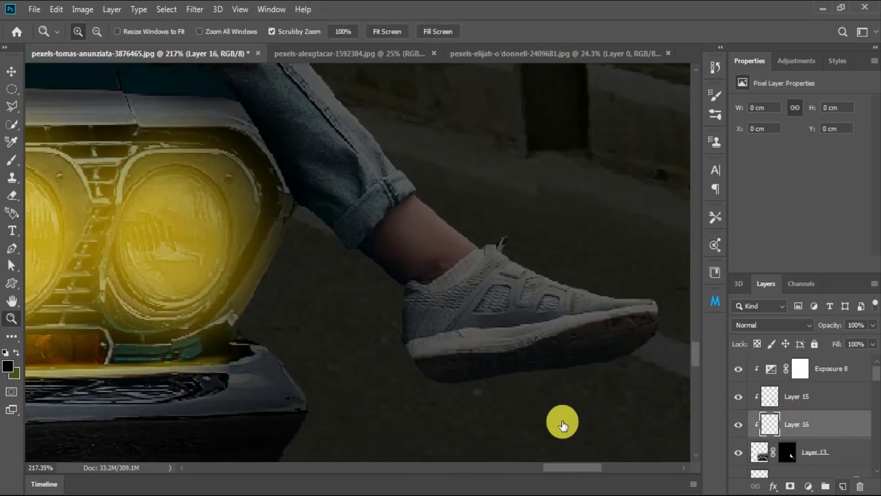
key("b")
left_click(7, 365)
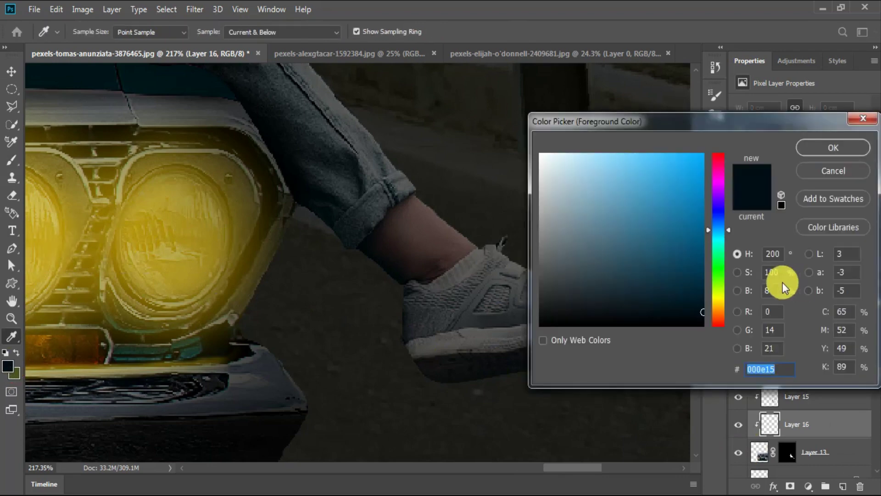
left_click(719, 298)
left_click(637, 153)
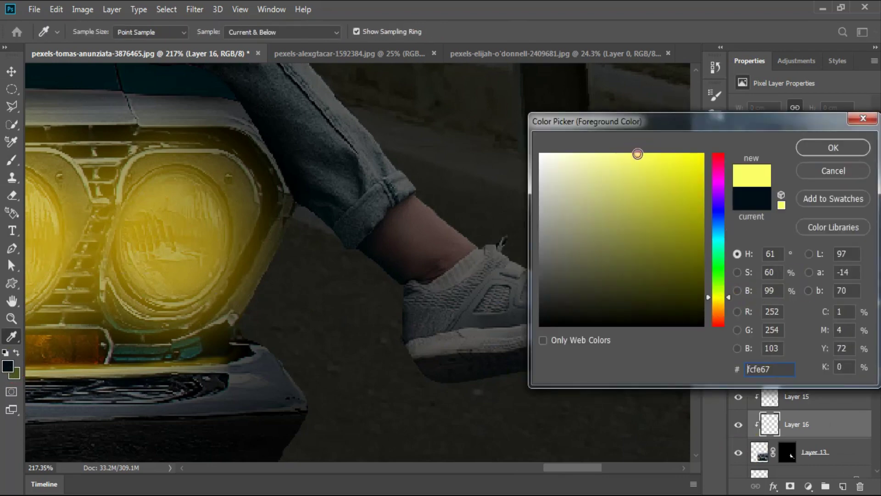
left_click(804, 146)
Paint thin yellow rim-light strokes along the shoe's heel, sole and front edge
left_click(296, 32)
left_click(403, 306)
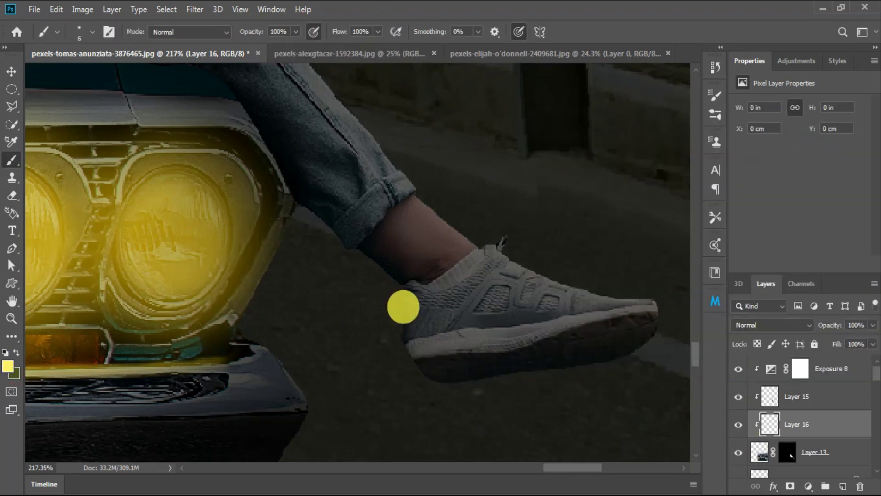
left_click_drag(428, 365, 430, 379)
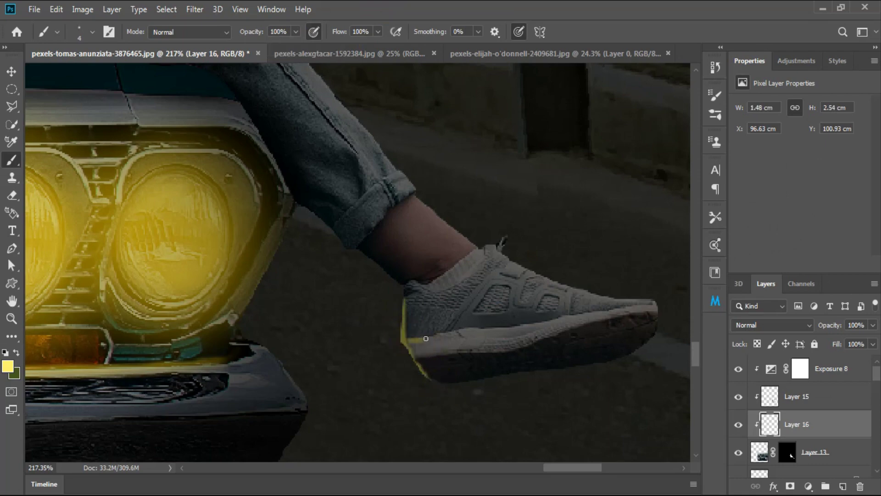
key("bracketleft")
key("bracketleft")
left_click_drag(408, 338, 479, 334)
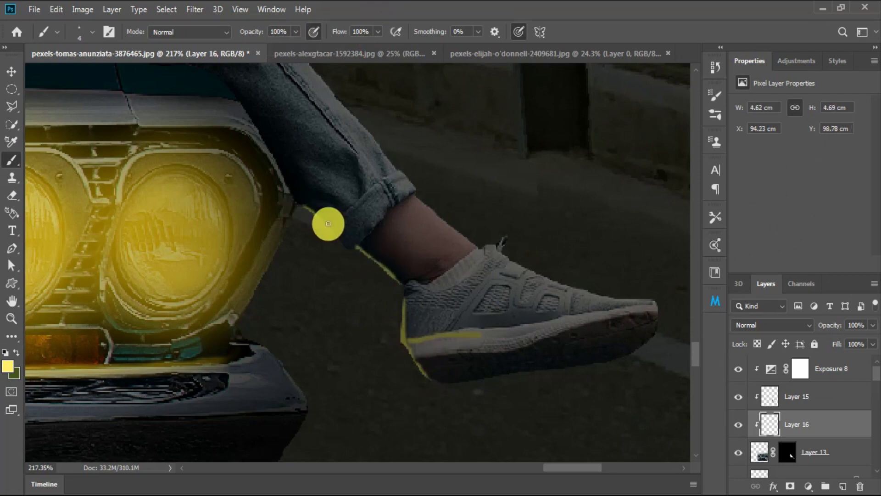
left_click_drag(582, 321, 656, 314)
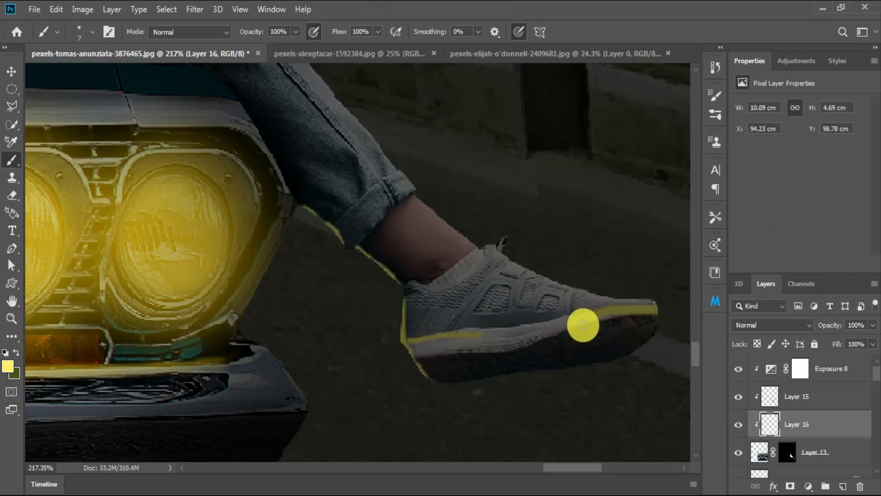
scroll(582, 320, "right", 3)
In Layer 16's blending options, split the Underlying Layer slider and set Blend Mode to Screen
right_click(831, 367)
left_click(670, 16)
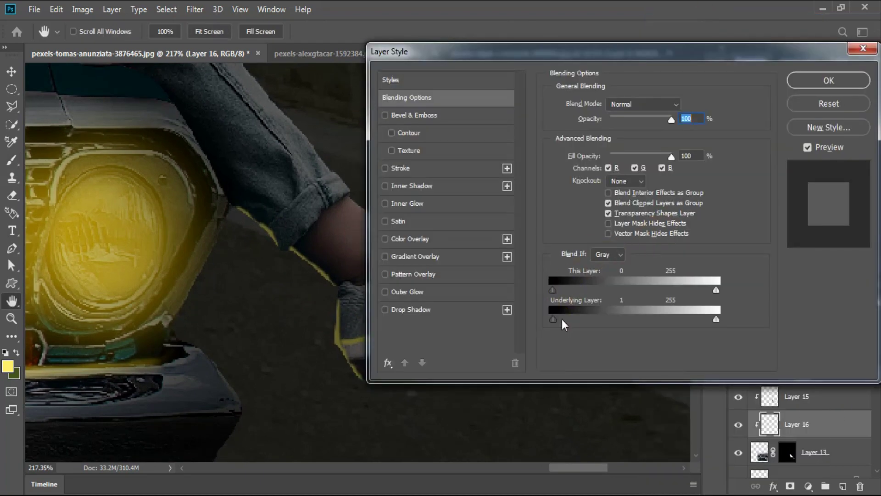
mouse_move(568, 319)
left_mouse_down()
mouse_move(547, 329)
mouse_move(570, 320)
left_mouse_up()
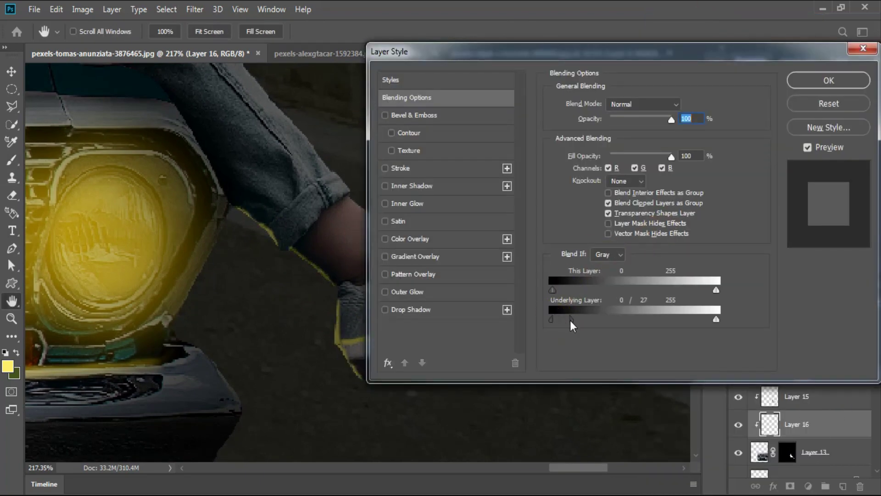
left_click(643, 105)
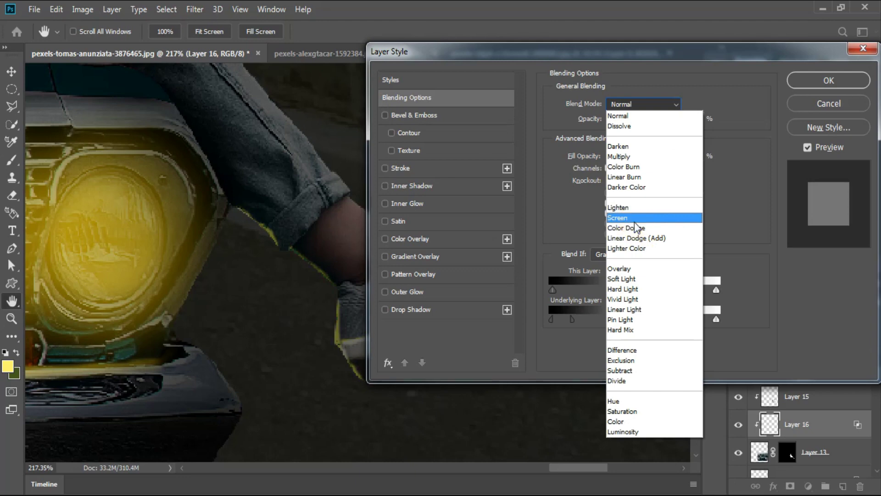
left_click(634, 219)
left_click(826, 85)
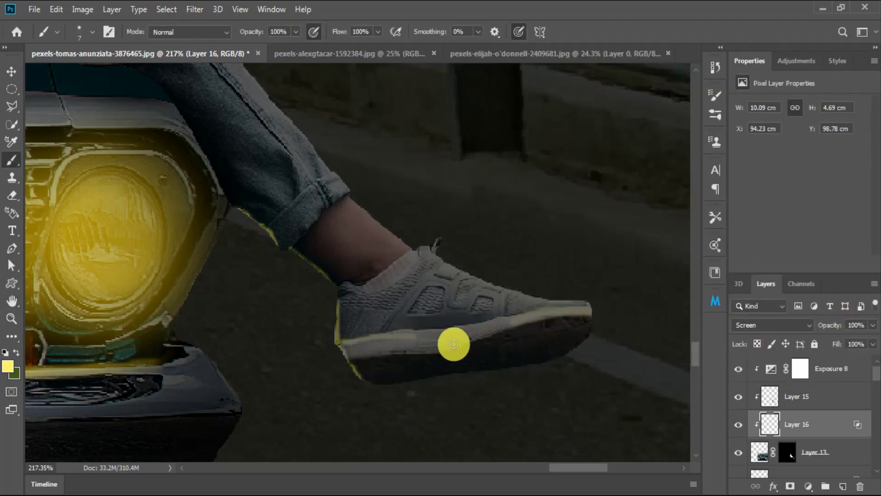
Erase excess yellow rim light from the shoe sole with a smaller eraser
key("e")
key("[")
left_click(576, 309)
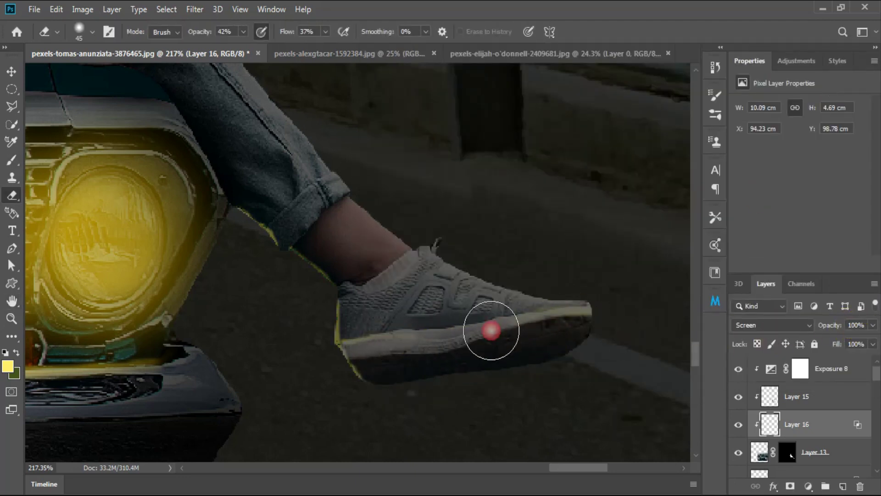
left_click(349, 405)
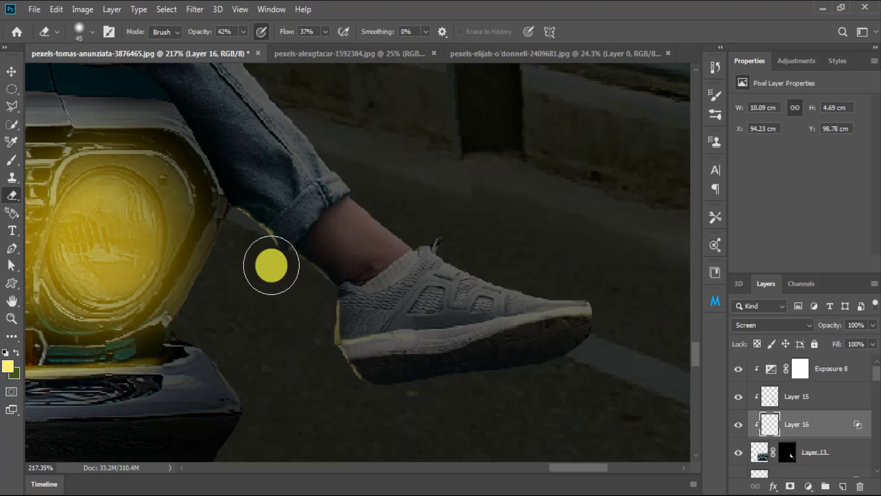
Paint shadow around the shoe and ankle on Layer 15, and add Exposure at +0.66
scroll(437, 429, "down", 2)
scroll(437, 429, "down", 1)
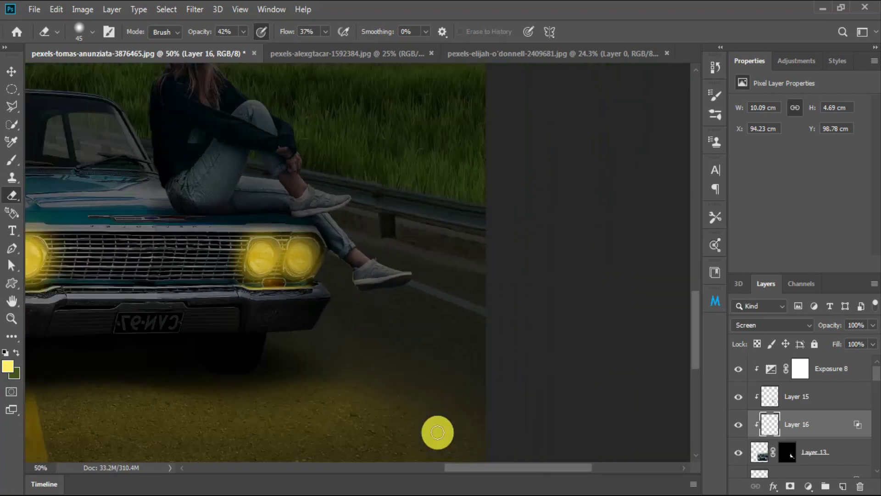
scroll(422, 383, "down", 1)
left_click(470, 326)
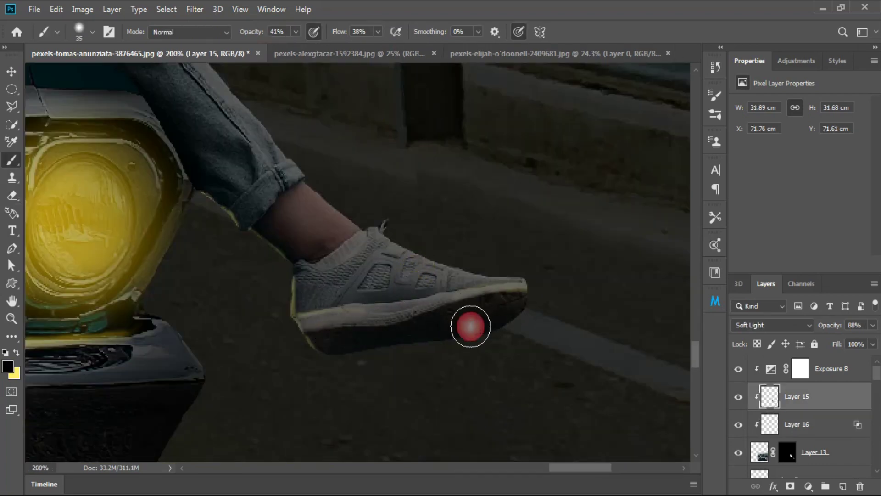
left_click_drag(370, 323, 570, 267)
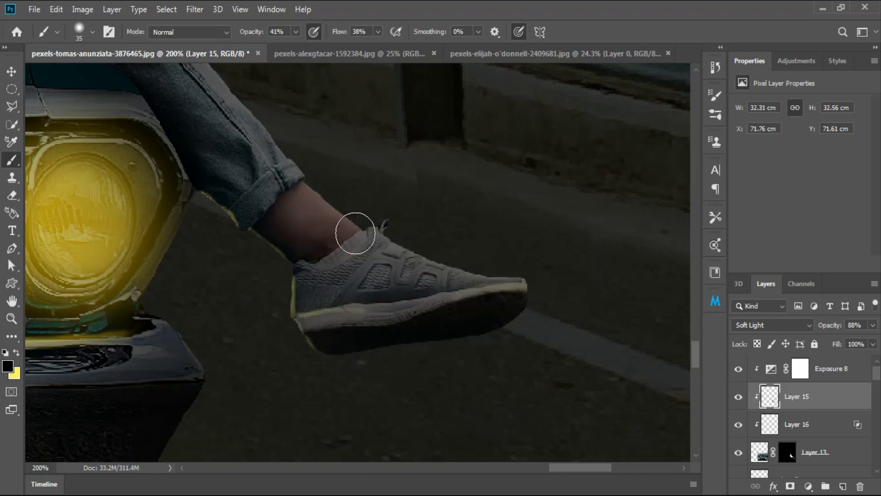
left_click(308, 212)
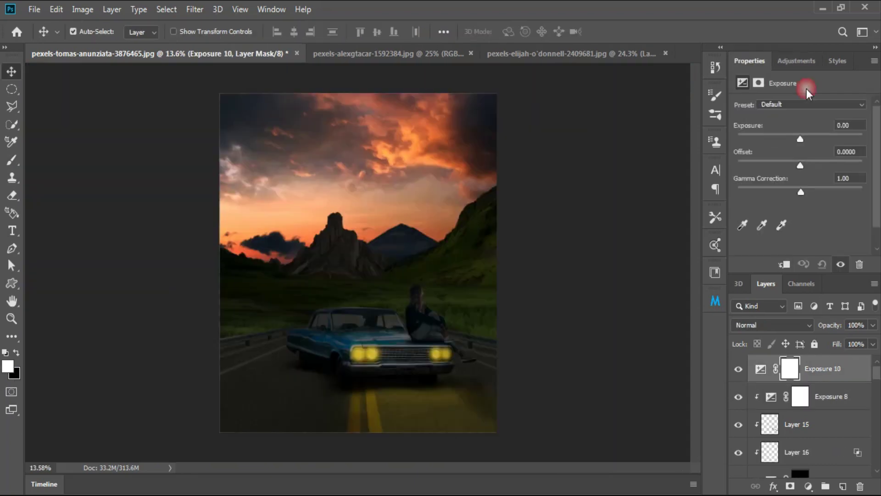
left_click_drag(800, 138, 806, 139)
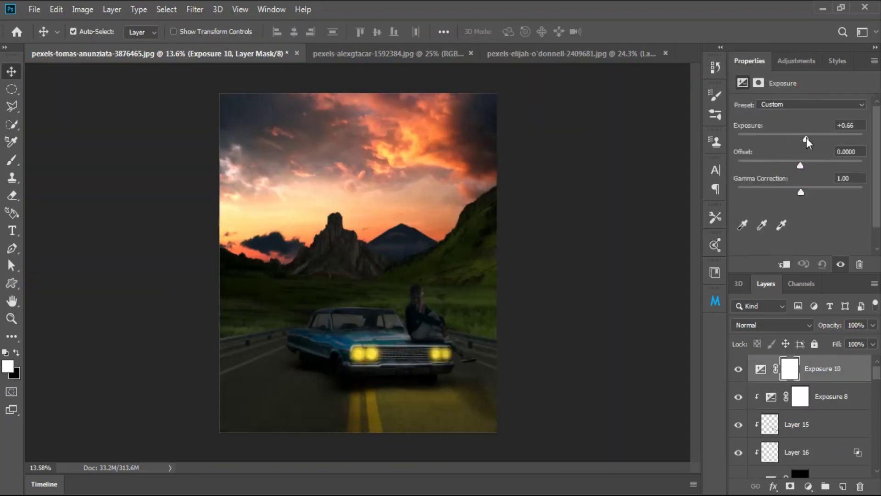
Add a Channel Mixer adjustment mixing in more green and less blue
left_click(785, 64)
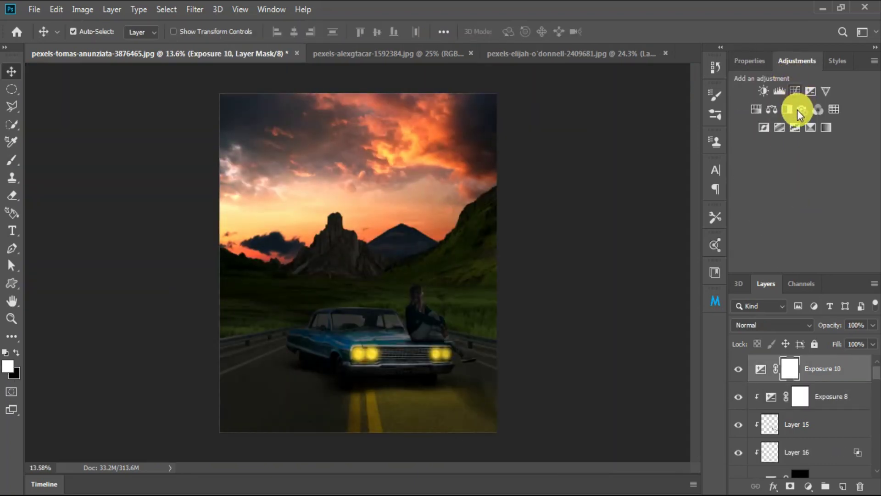
left_click(819, 110)
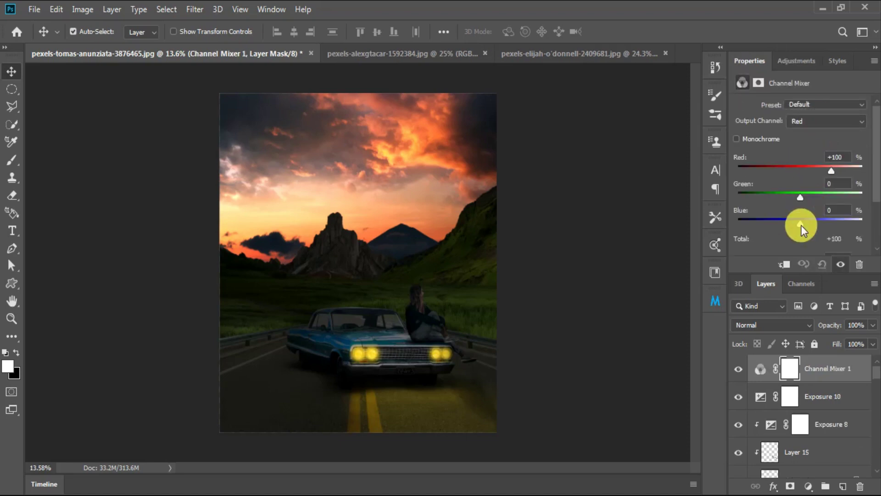
left_click_drag(795, 225, 804, 197)
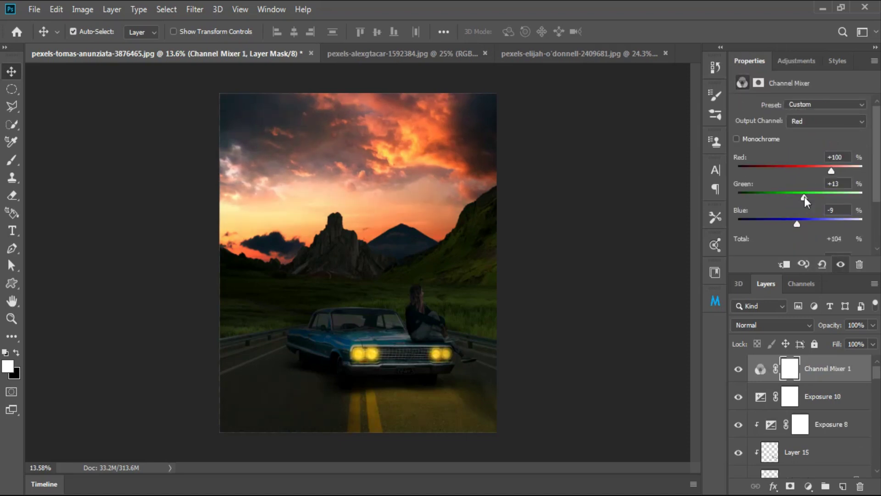
scroll(795, 440, "down", 5)
scroll(826, 413, "up", 5)
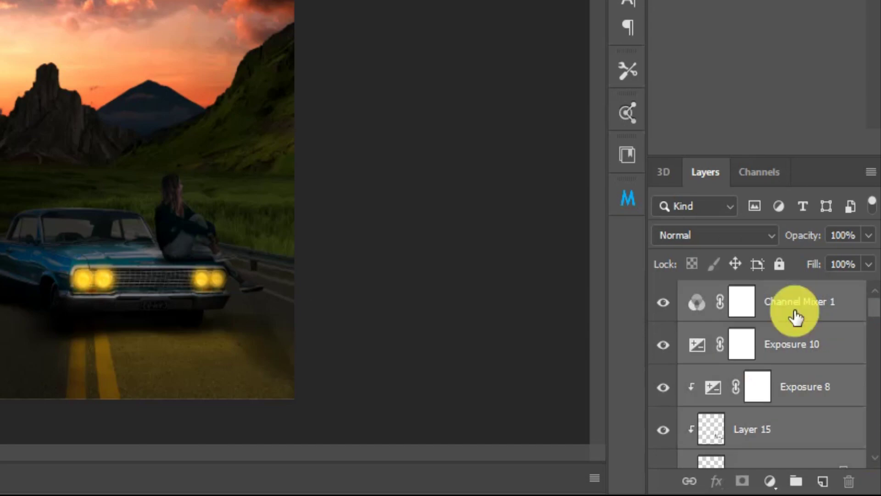
Stamp visible layers into Layer 17, then cool white balance and brighten exposure in Camera Raw
key("ctrl+alt+shift+e")
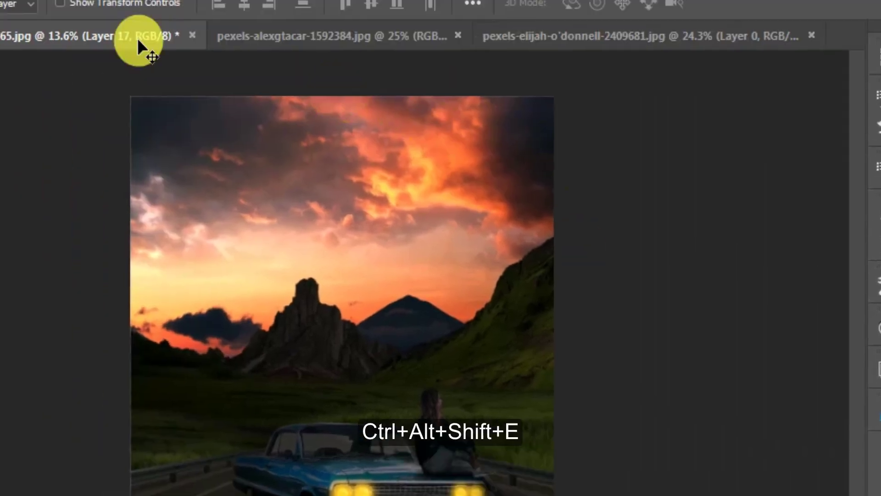
left_click(138, 15)
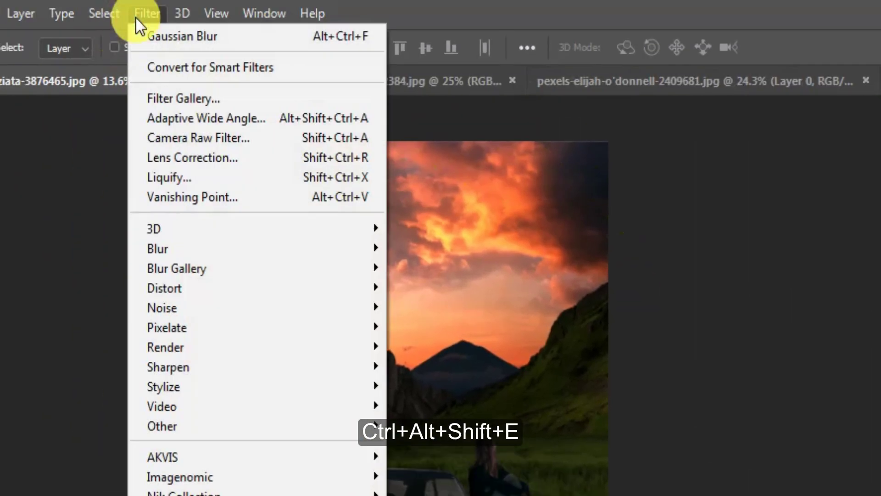
left_click(188, 135)
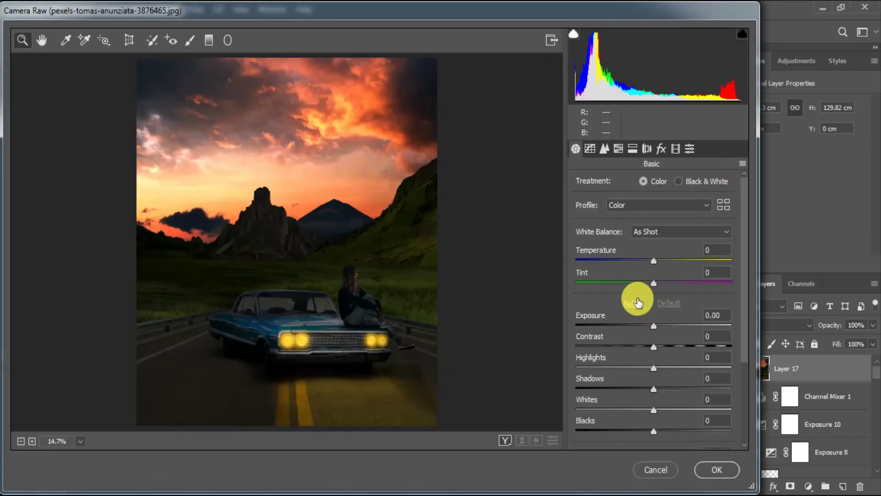
mouse_move(654, 284)
left_mouse_down()
mouse_move(643, 282)
mouse_move(661, 325)
left_mouse_up()
mouse_move(653, 368)
left_mouse_down()
mouse_move(617, 368)
mouse_move(674, 389)
mouse_move(672, 410)
left_mouse_up()
Boost orange, blue and magenta saturation in Camera Raw's HSL panel and apply the edits
left_click(617, 156)
left_click_drag(657, 256, 662, 256)
left_click_drag(657, 324, 633, 324)
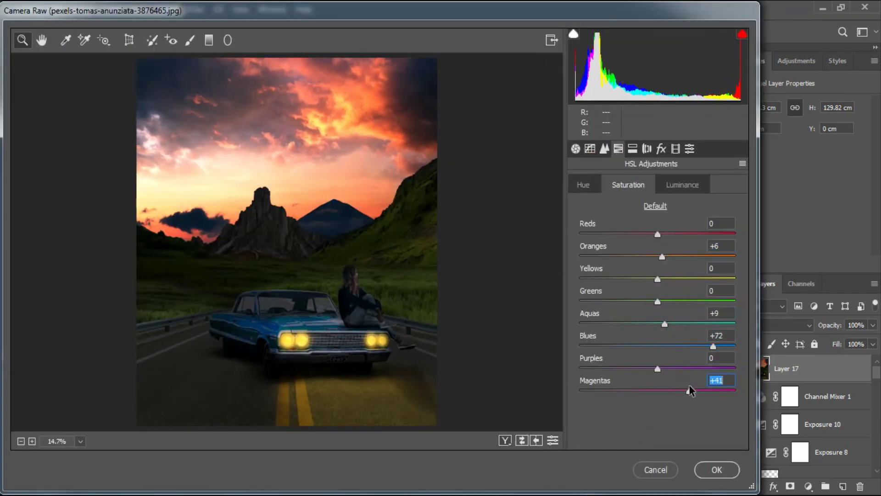
left_click(661, 149)
left_click(717, 470)
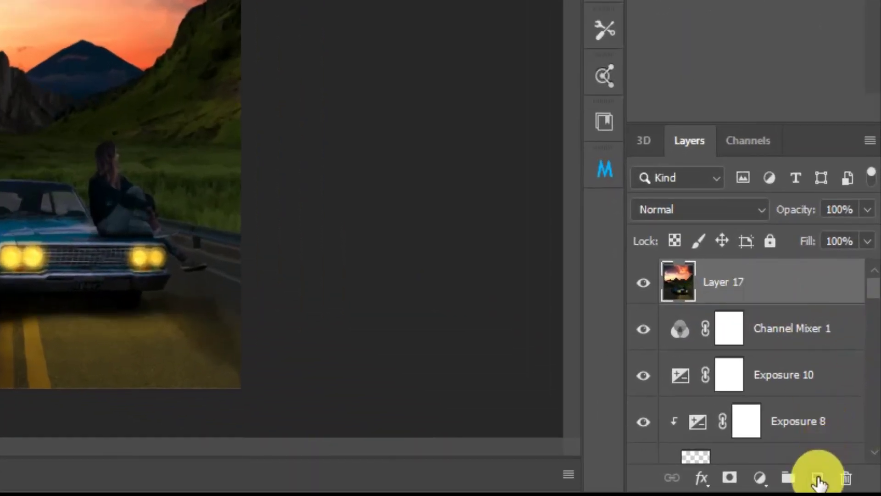
Add a Hard Light layer and a radial-style Gradient Fill layer
left_click(843, 486)
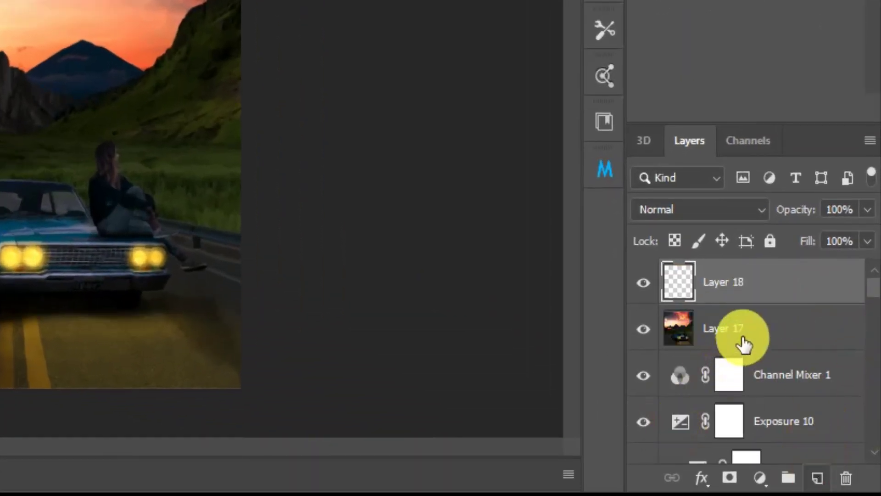
left_click(762, 325)
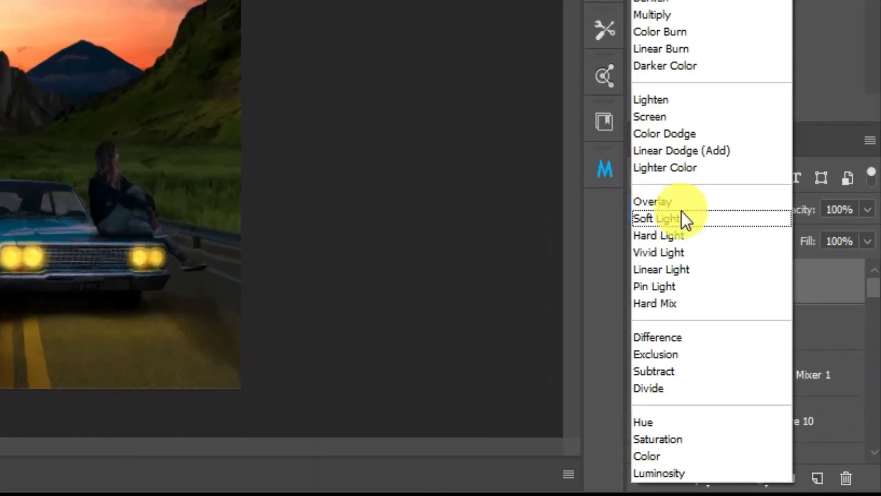
left_click(675, 236)
left_click(759, 478)
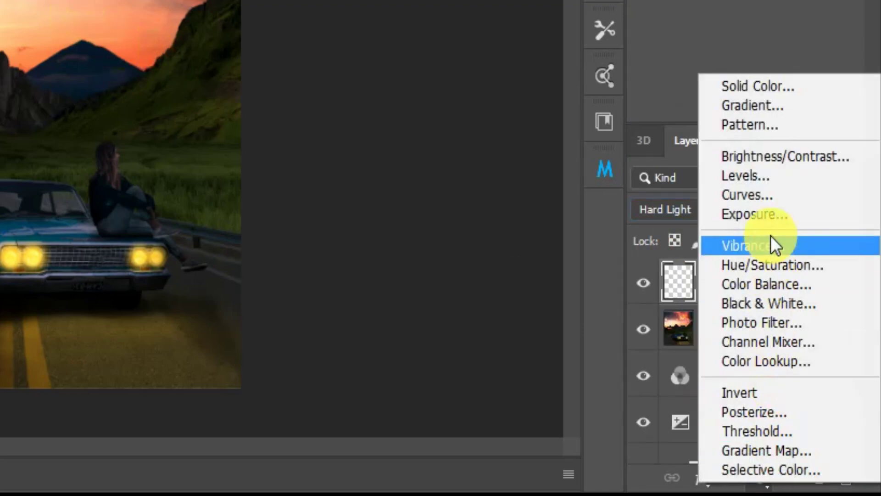
left_click(334, 195)
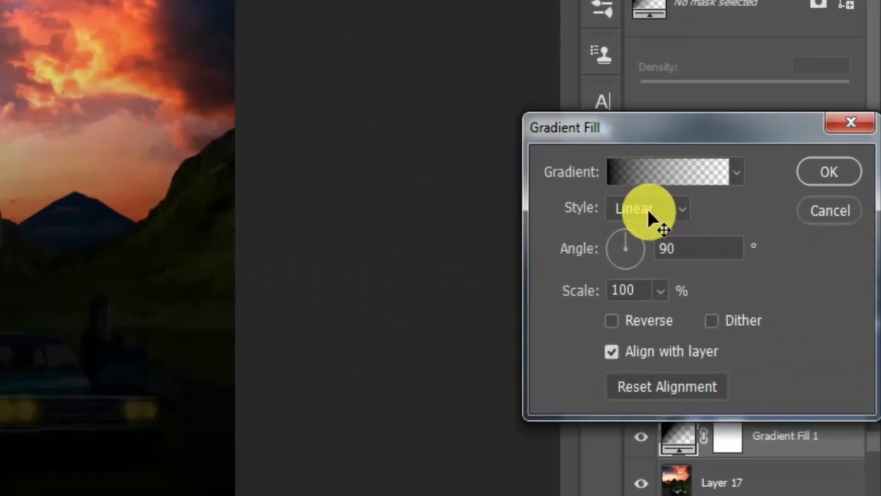
left_click(647, 209)
left_click(643, 248)
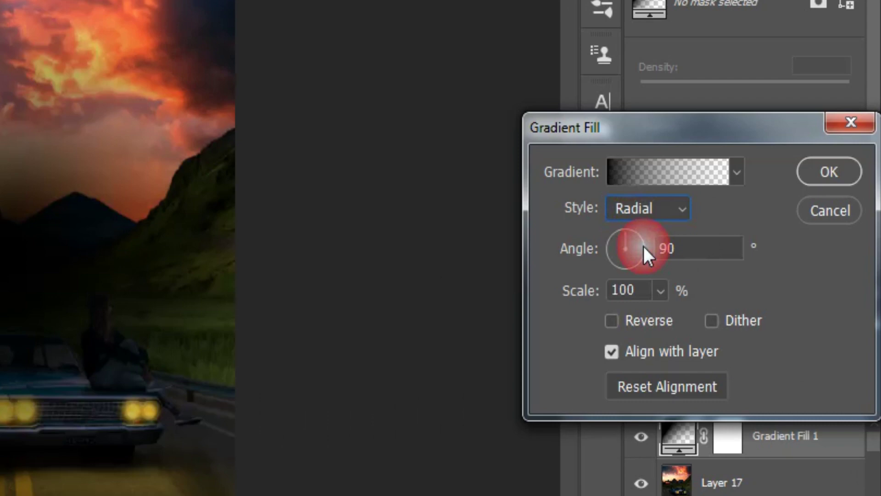
Set the gradient stops to yellow ffc600 and orange ff7600
left_click(638, 178)
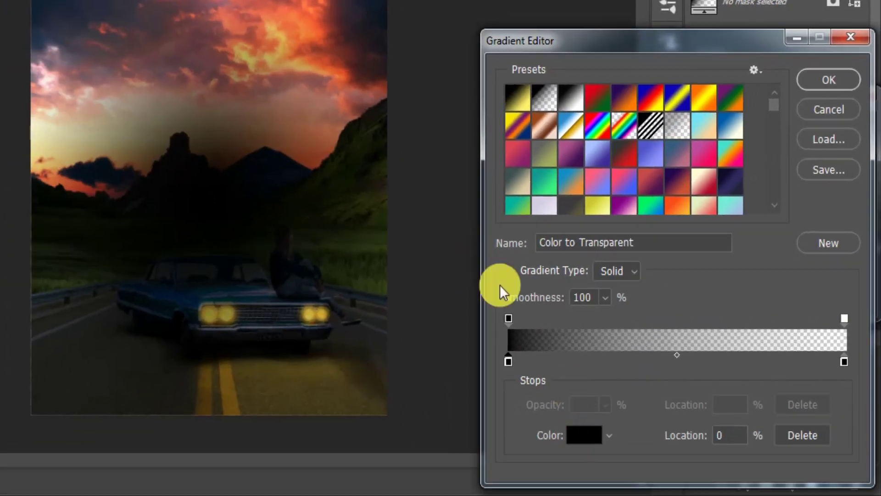
left_click_drag(675, 269, 684, 249)
left_click_drag(643, 69, 668, 37)
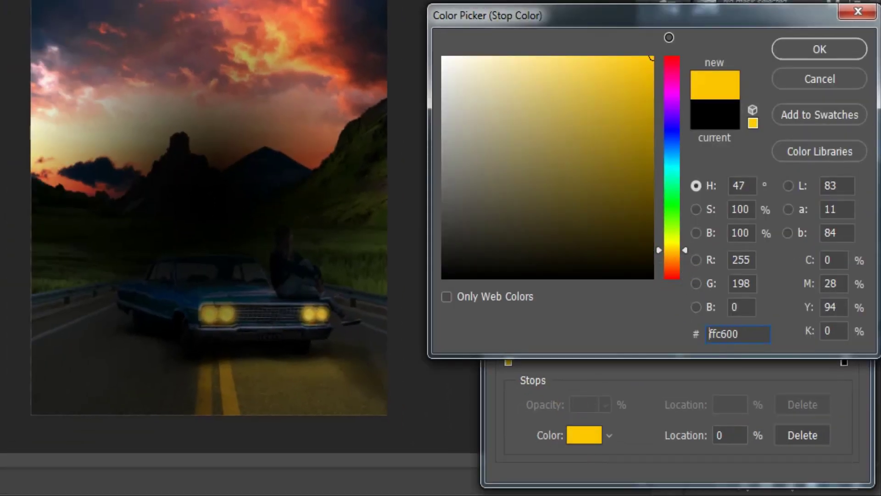
left_click(808, 51)
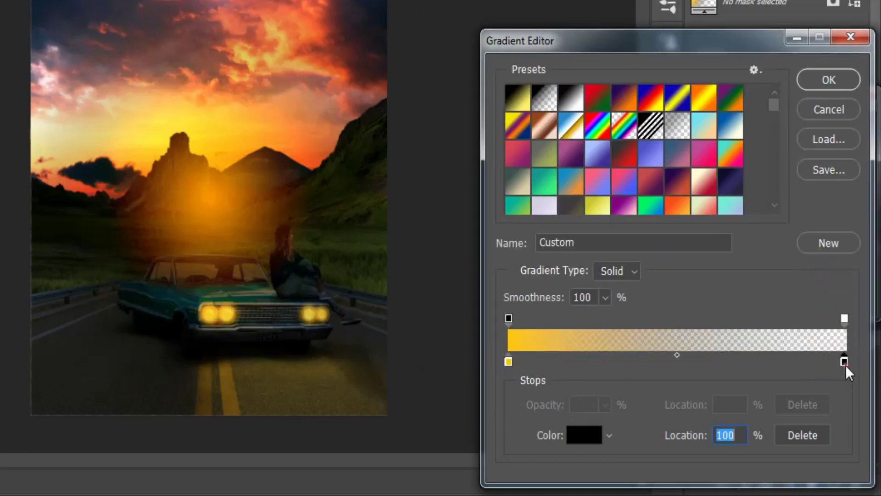
left_click(584, 434)
left_click(685, 260)
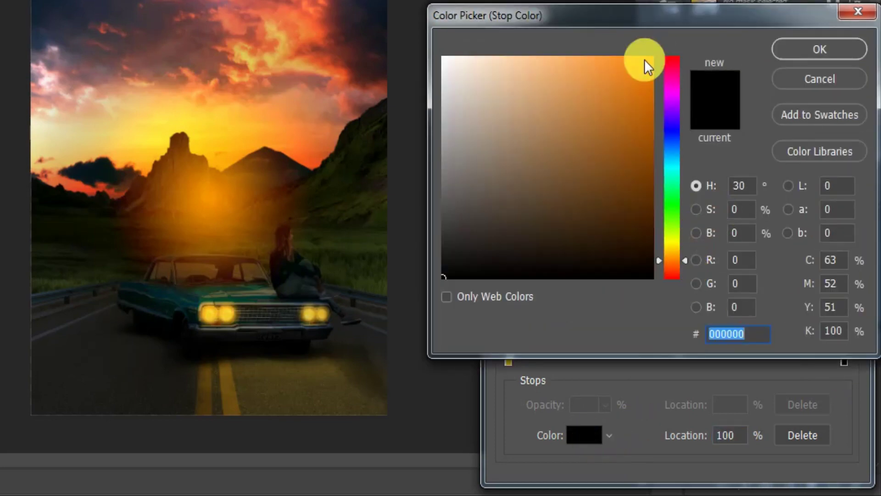
left_click_drag(644, 59, 667, 27)
left_click(808, 49)
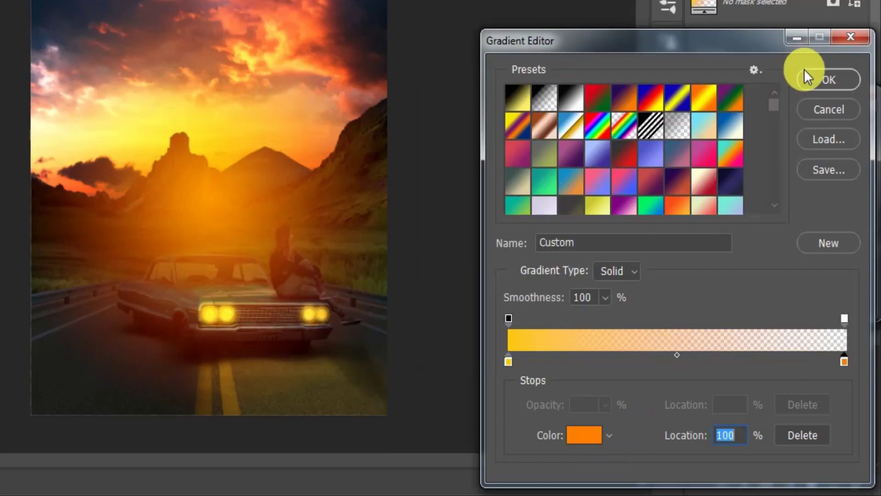
left_click(817, 95)
Position the radial glow in the sky at 111% scale and set layer opacity to 86%
mouse_move(222, 219)
left_mouse_down()
mouse_move(302, 81)
mouse_move(288, 55)
left_mouse_up()
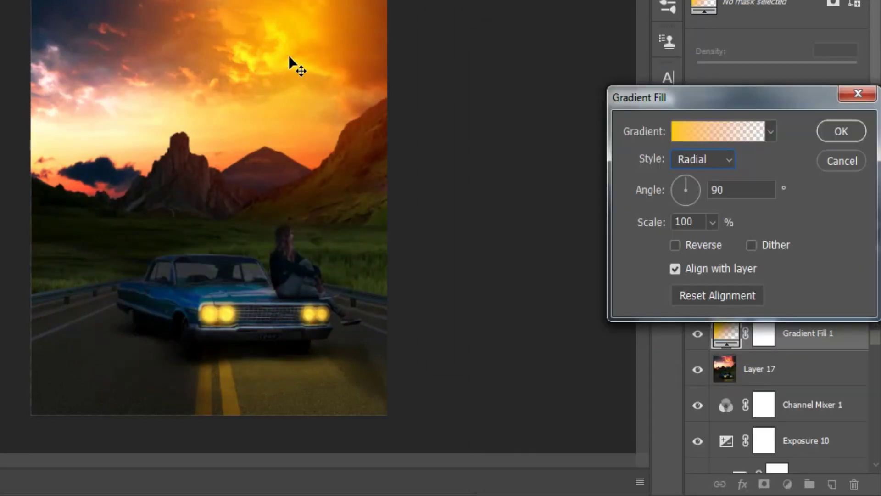
left_click_drag(710, 241, 712, 243)
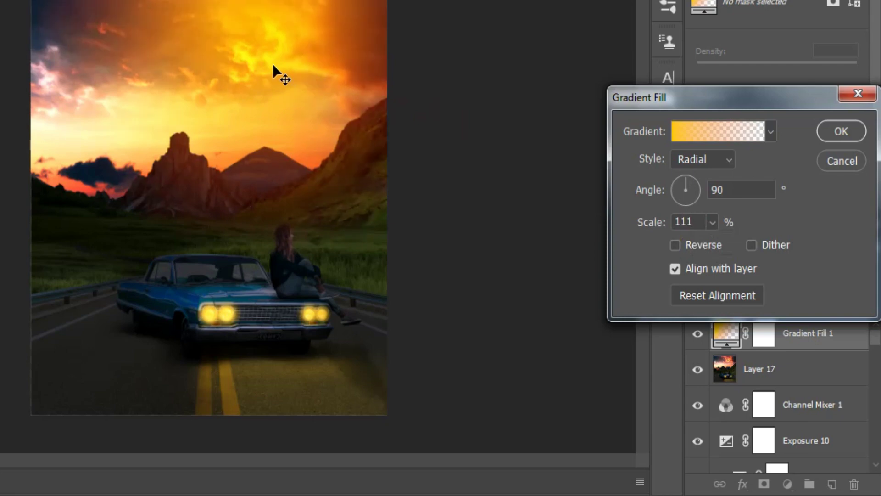
left_click_drag(303, 64, 257, 59)
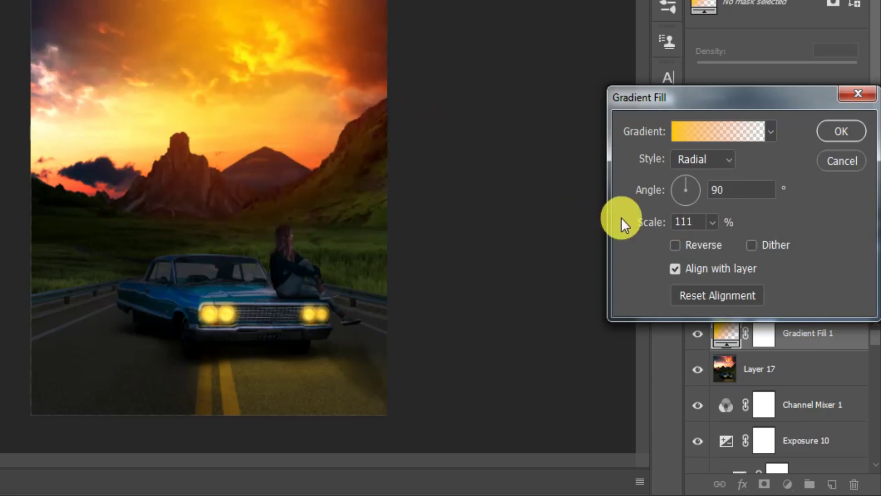
left_click(836, 130)
left_click(873, 325)
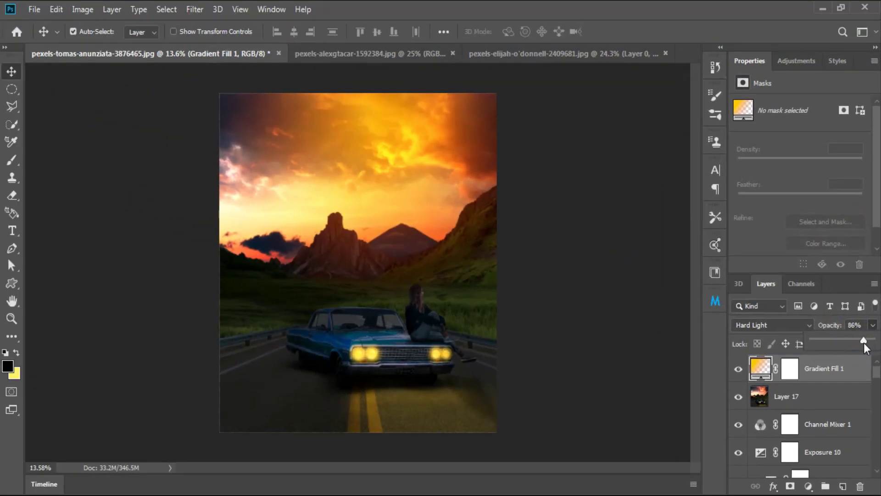
mouse_move(863, 340)
left_mouse_down()
mouse_move(830, 340)
mouse_move(841, 341)
left_mouse_up()
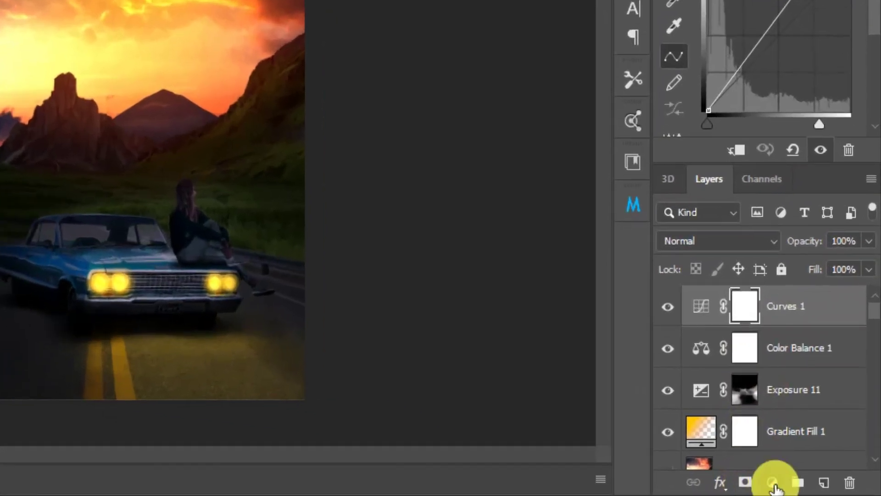
Add a Color Lookup adjustment layer using the Kodak 5218 Kodak 2395 3DLUT
left_click(809, 487)
left_click(817, 418)
left_click(805, 106)
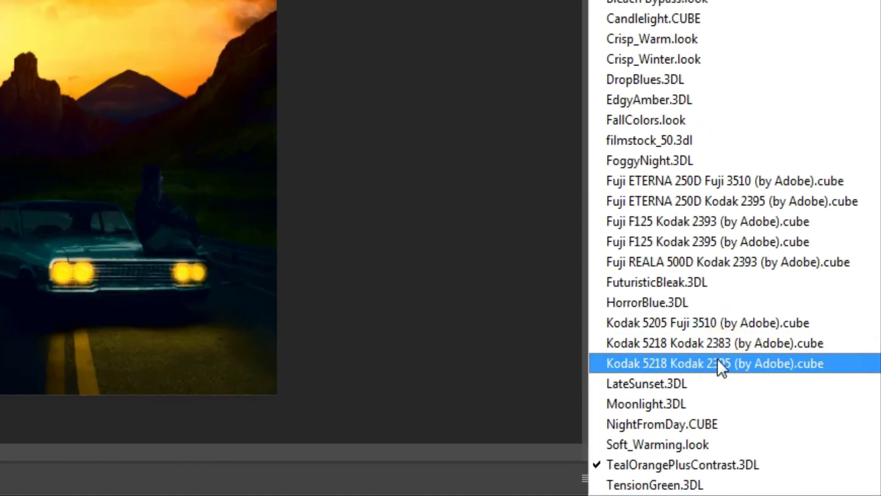
left_click(806, 411)
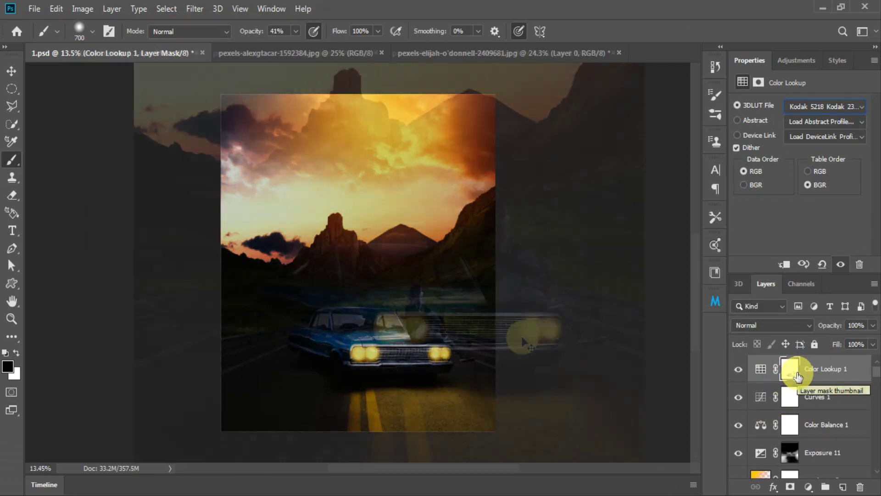
key("z")
left_click_drag(423, 315, 440, 319)
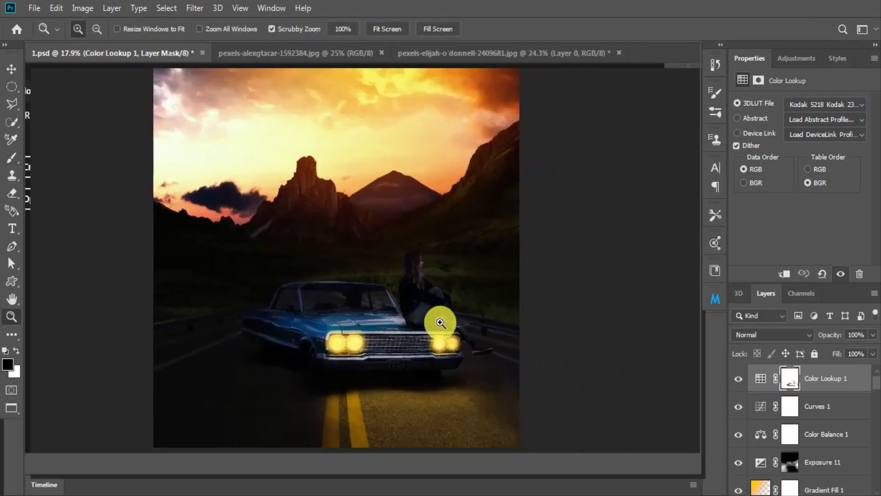
Show the finished composite in full screen mode and zoom in to review it
key("f")
key("f")
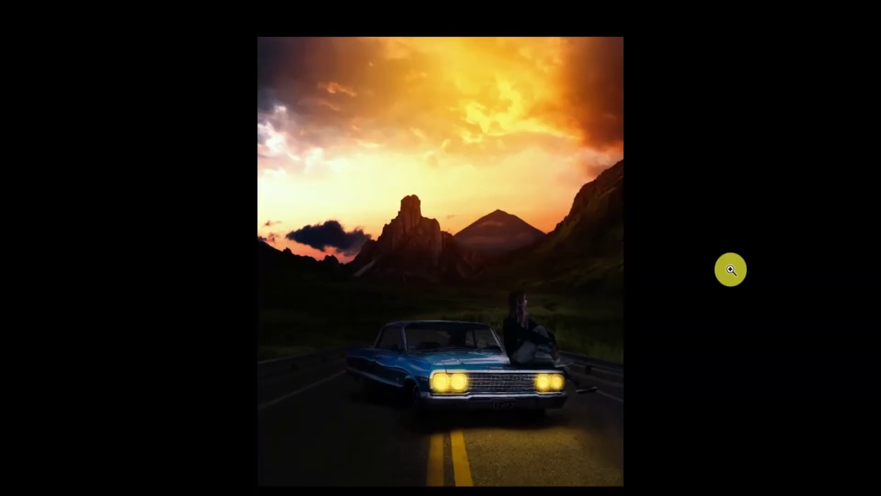
left_click(731, 270)
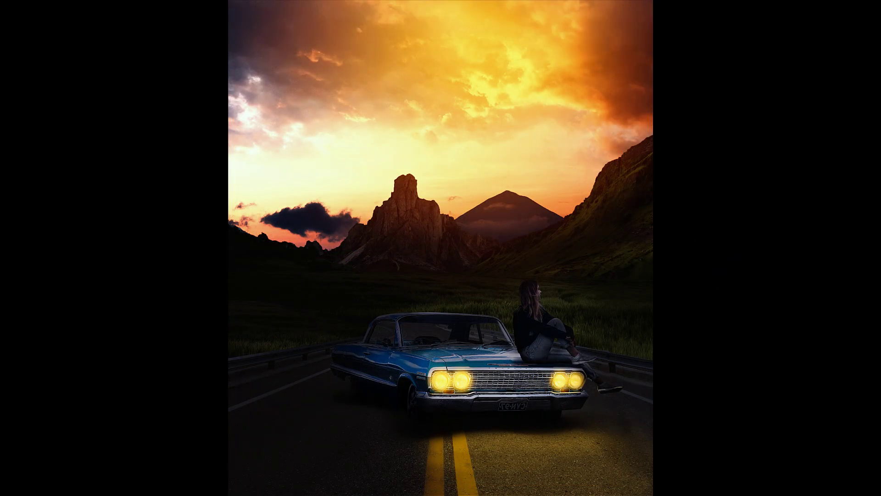